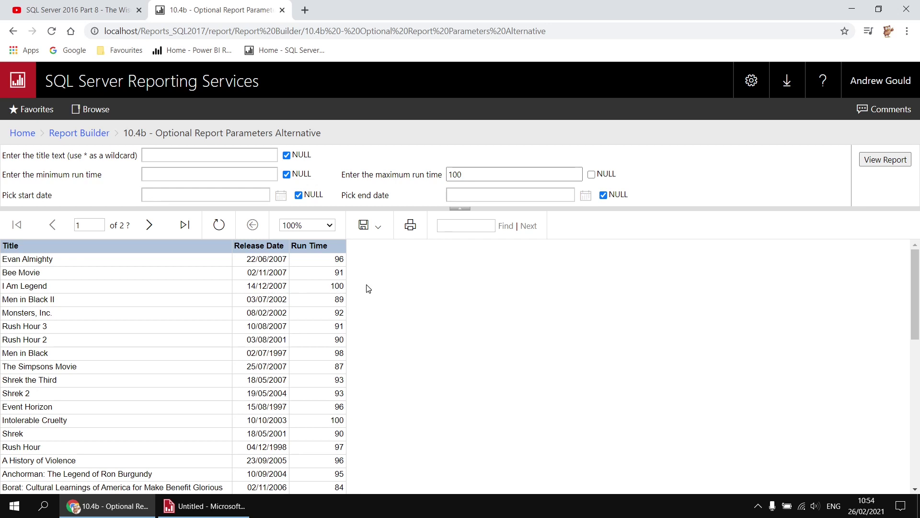
# Step: Rerun the report with the maximum run time set to NULL, and view the SQL Server 2016 Part 8 video page
pyautogui.click(591, 174)
pyautogui.click(885, 161)
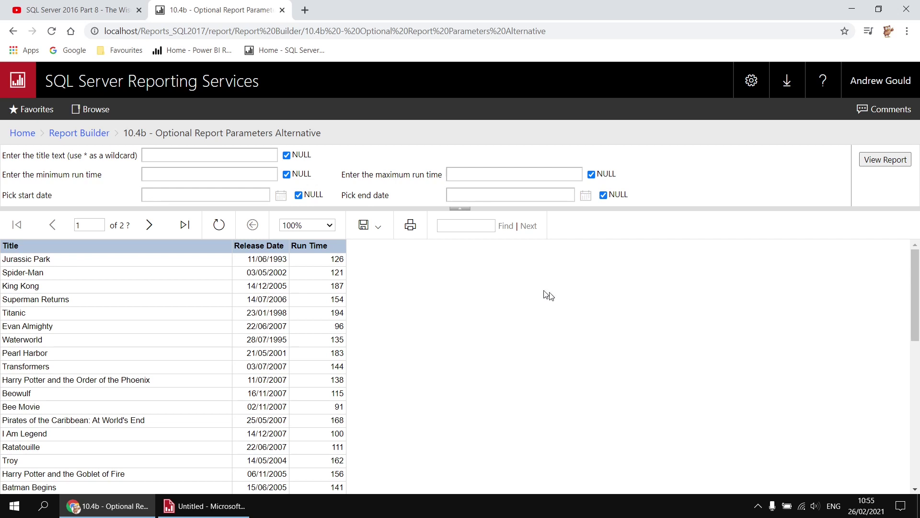
pyautogui.click(89, 16)
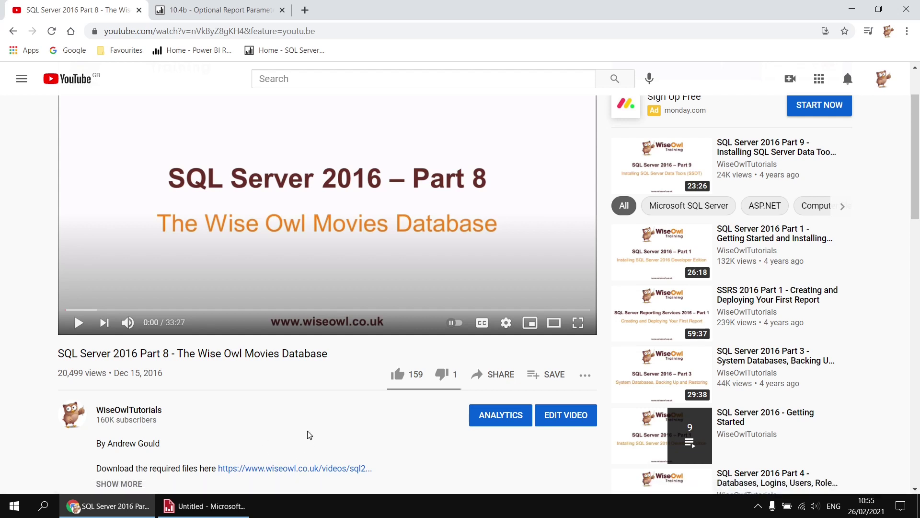
# Step: Switch to Report Builder and create a data source named Movies with a connection embedded in the report
pyautogui.click(219, 507)
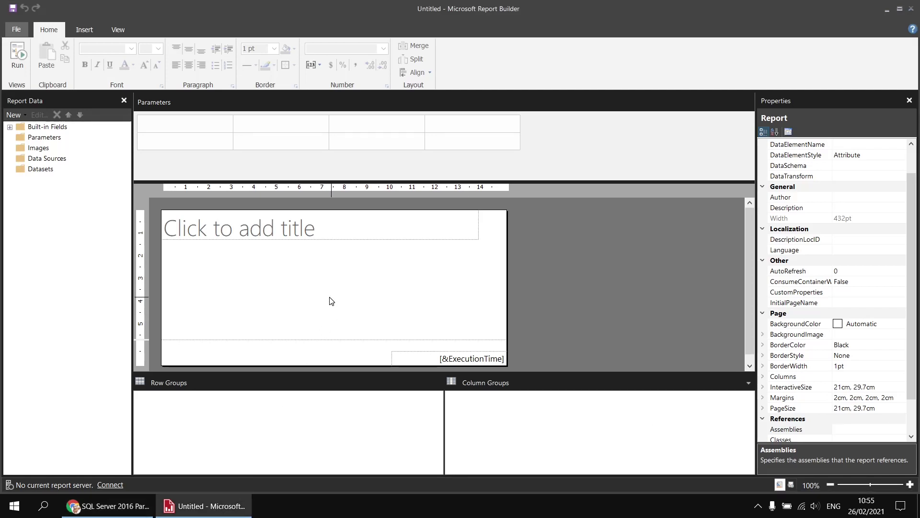
pyautogui.rightClick(59, 159)
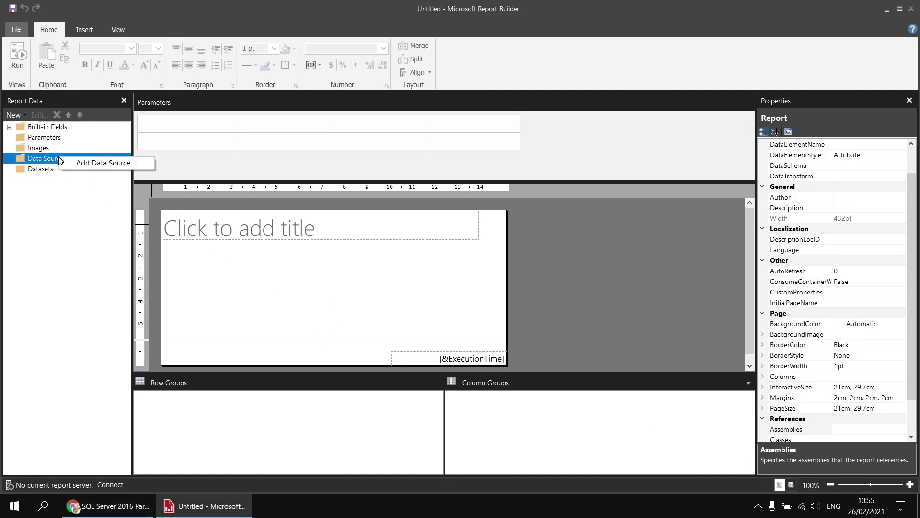
pyautogui.click(97, 163)
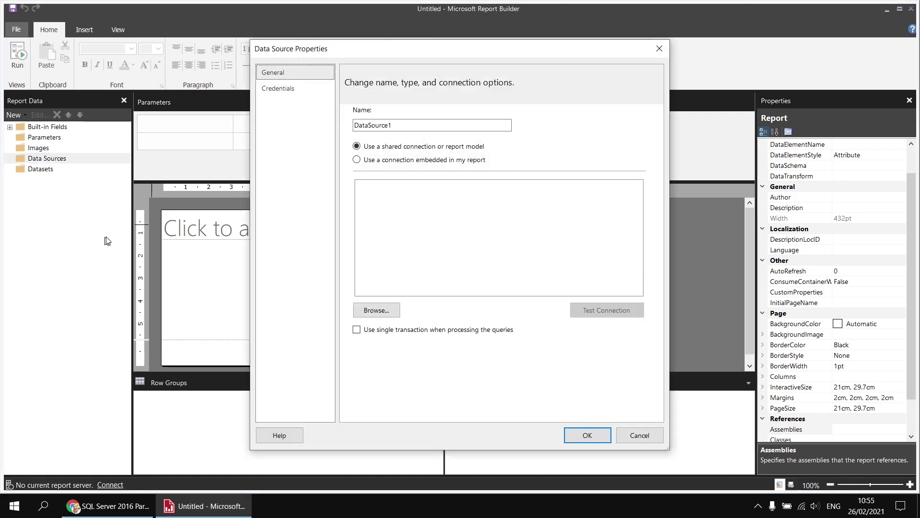
pyautogui.doubleClick(381, 125)
pyautogui.write('Moives')
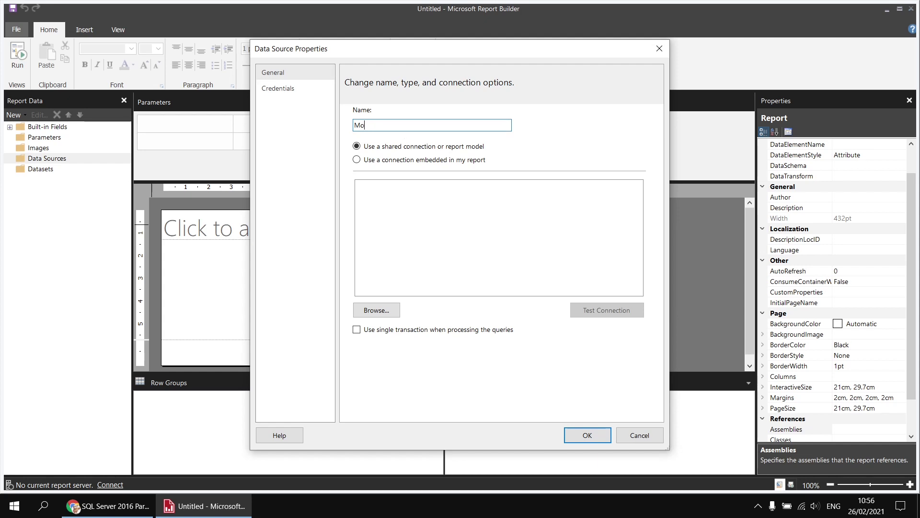
pyautogui.click(399, 161)
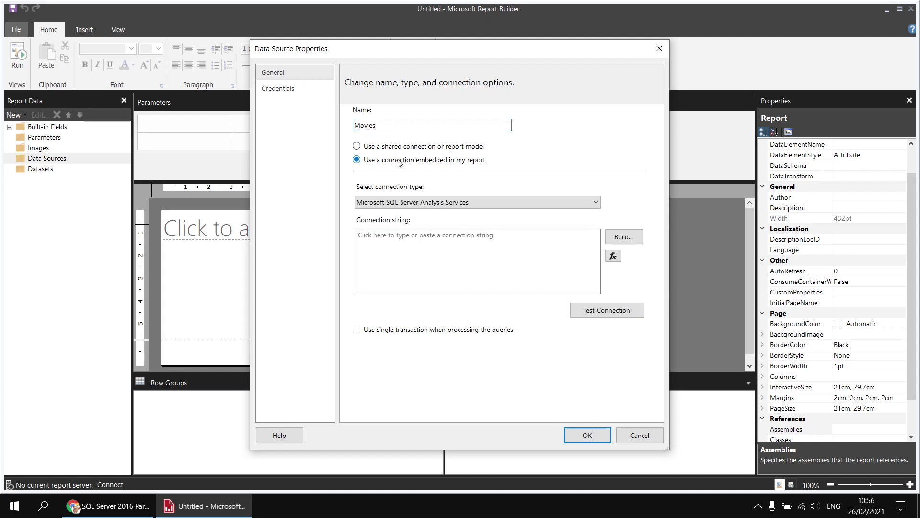
# Step: Set the data source's connection type to Microsoft SQL Server and connect it to the Movies database on server .\sql2017
pyautogui.click(393, 202)
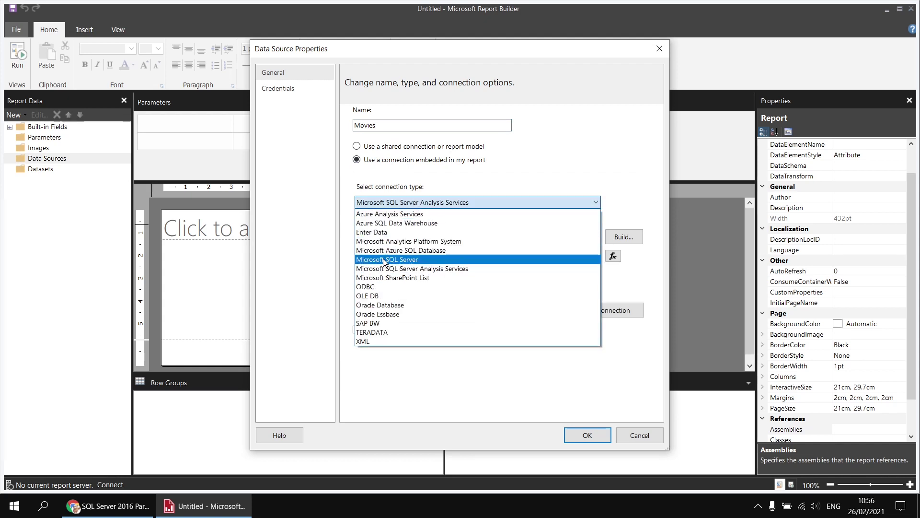
pyautogui.click(384, 259)
pyautogui.click(624, 237)
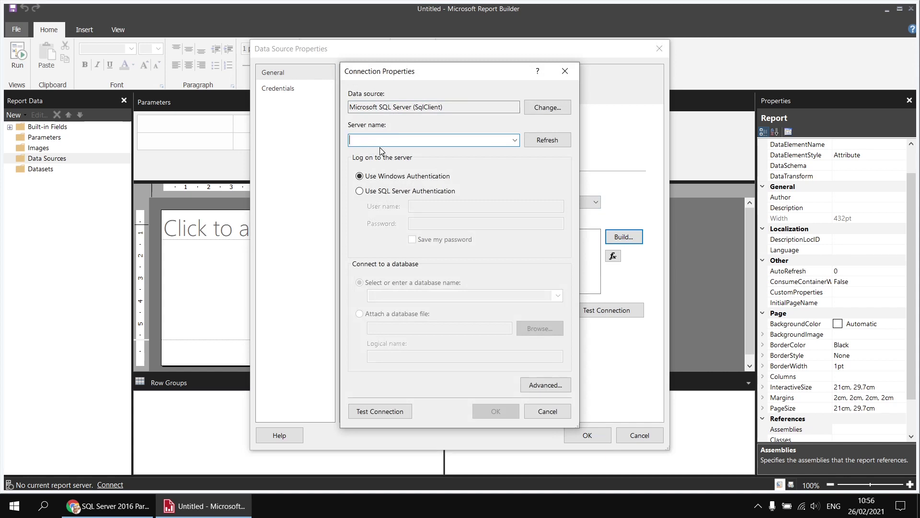
pyautogui.write('.\\')
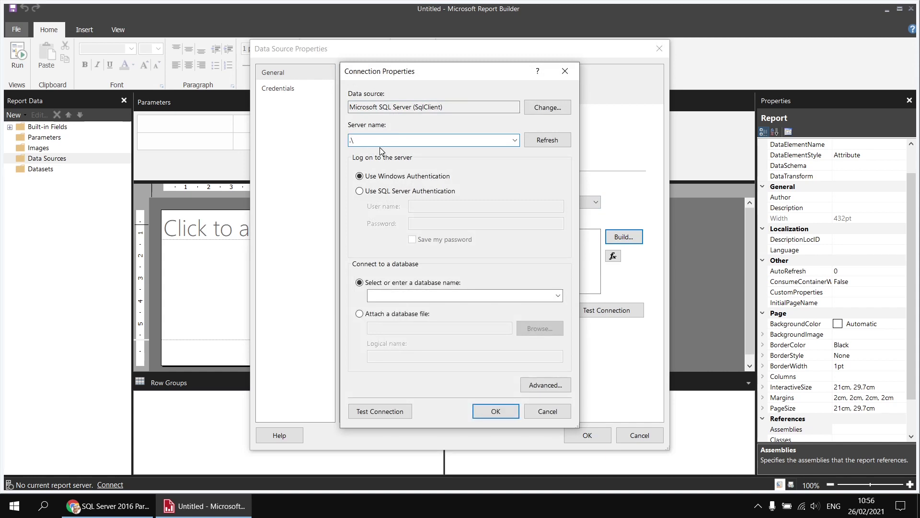
pyautogui.write('sql2017')
pyautogui.click(558, 297)
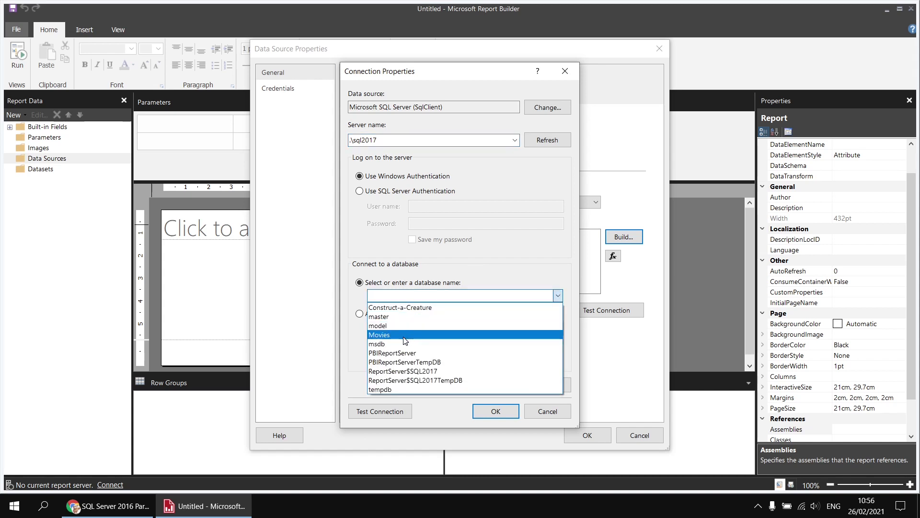
pyautogui.click(398, 336)
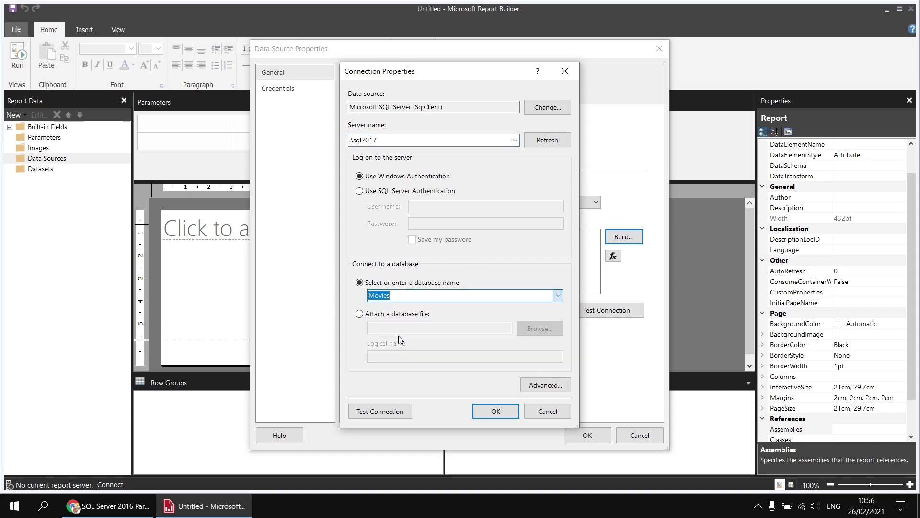
pyautogui.click(496, 411)
pyautogui.click(583, 433)
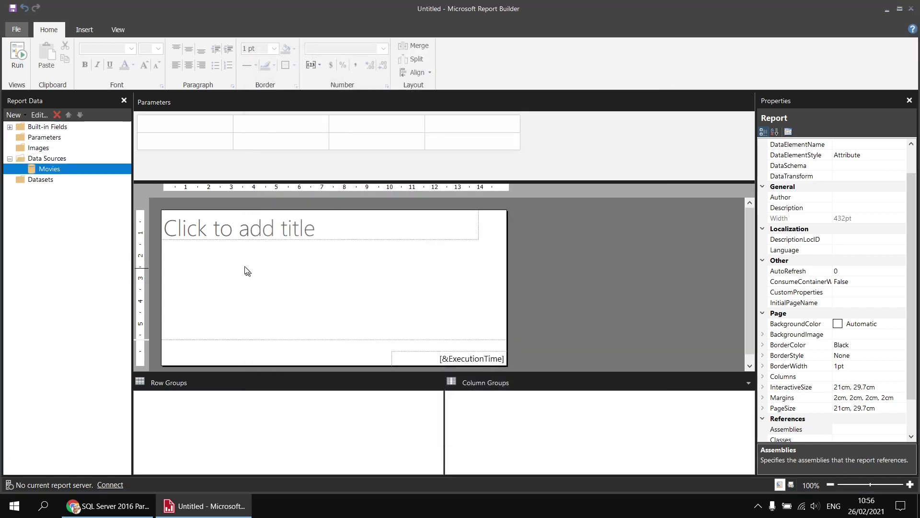
# Step: Add an embedded dataset named Films based on the Movies data source
pyautogui.rightClick(62, 173)
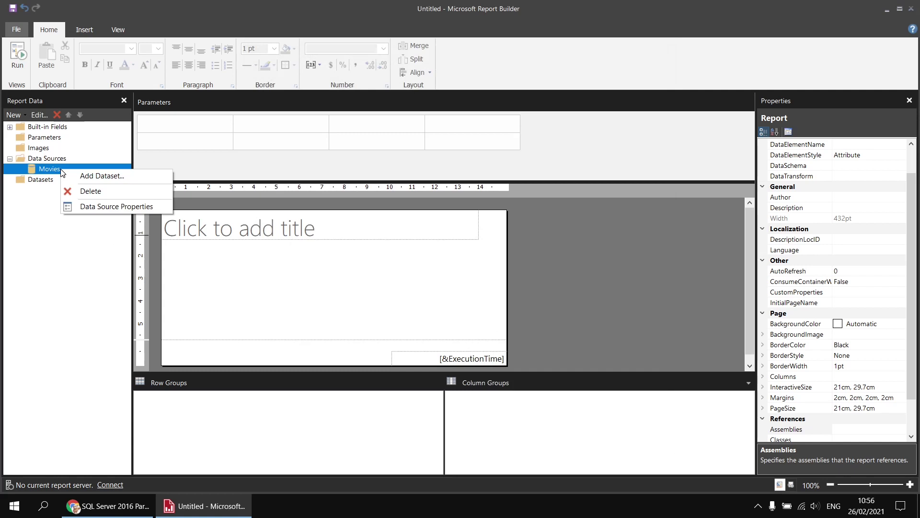
pyautogui.click(120, 176)
pyautogui.click(360, 109)
pyautogui.doubleClick(360, 110)
pyautogui.write('Films')
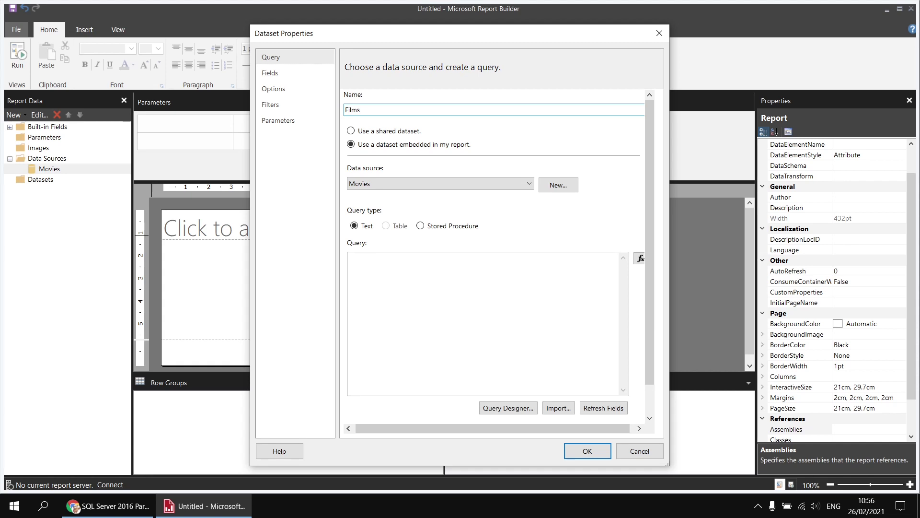
# Step: Design the Films query with the Title, ReleaseDate and RunTimeMinutes fields of the Film table, and save the dataset
pyautogui.click(499, 408)
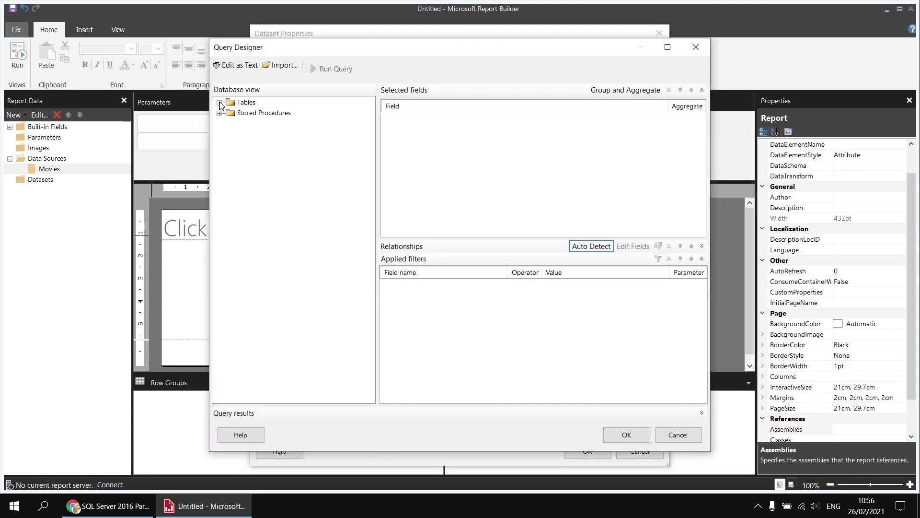
pyautogui.click(219, 102)
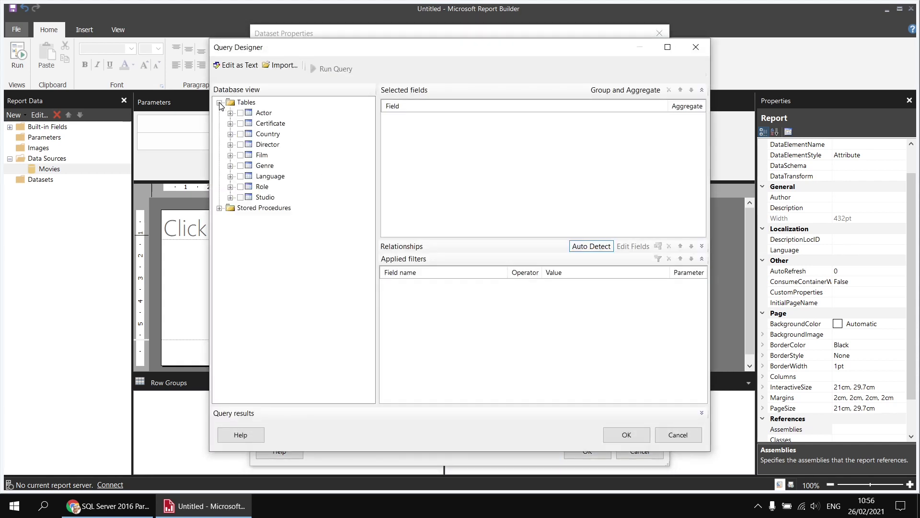
pyautogui.click(230, 155)
pyautogui.click(251, 176)
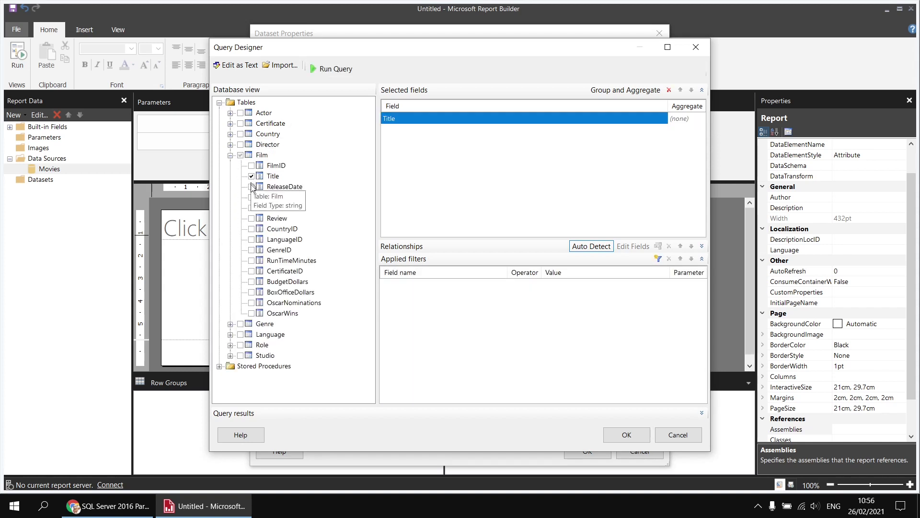
pyautogui.click(252, 186)
pyautogui.click(251, 260)
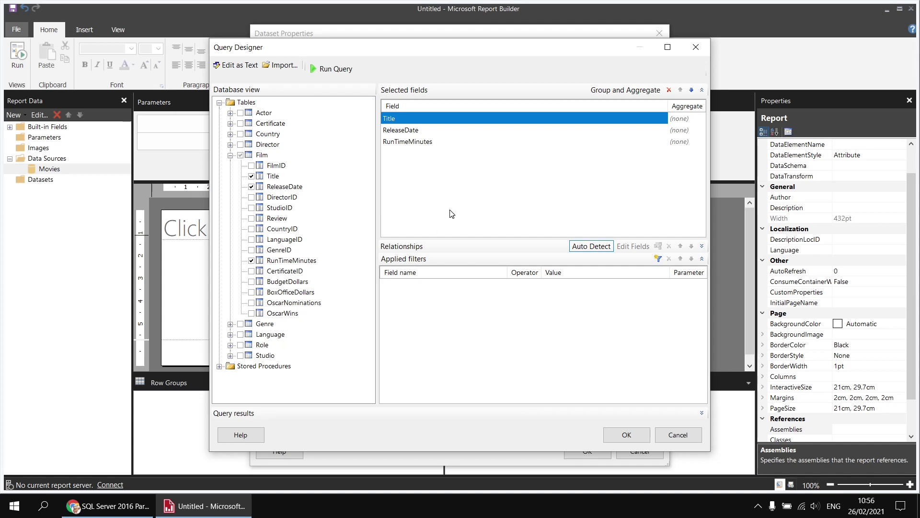
pyautogui.click(627, 435)
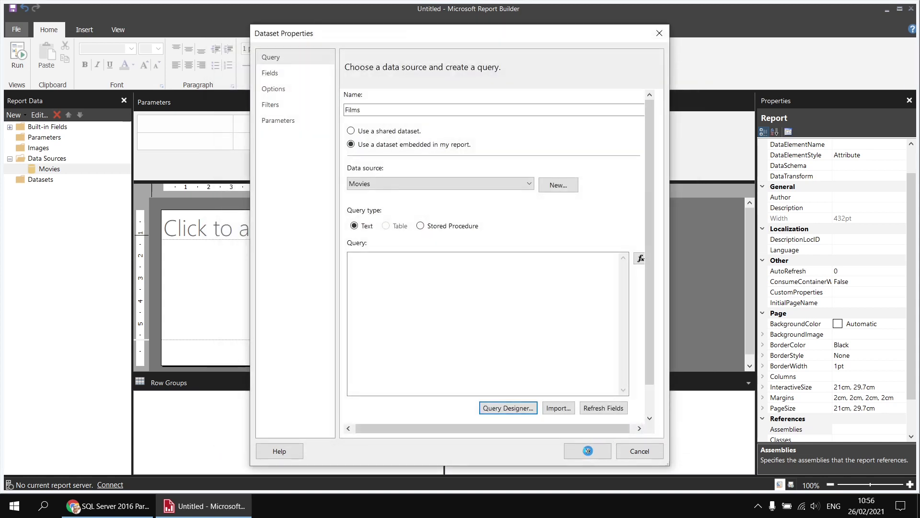
pyautogui.click(587, 451)
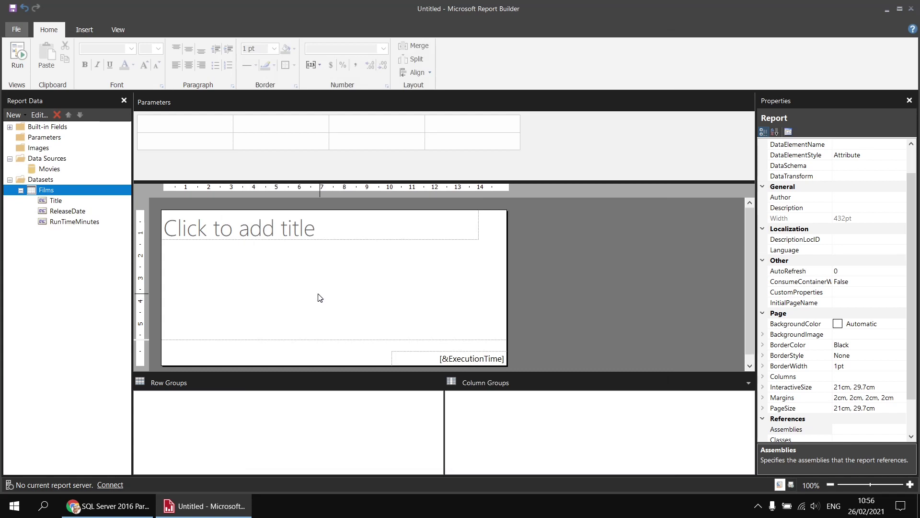
# Step: Remove the page footer and delete the title text box from the report
pyautogui.rightClick(254, 355)
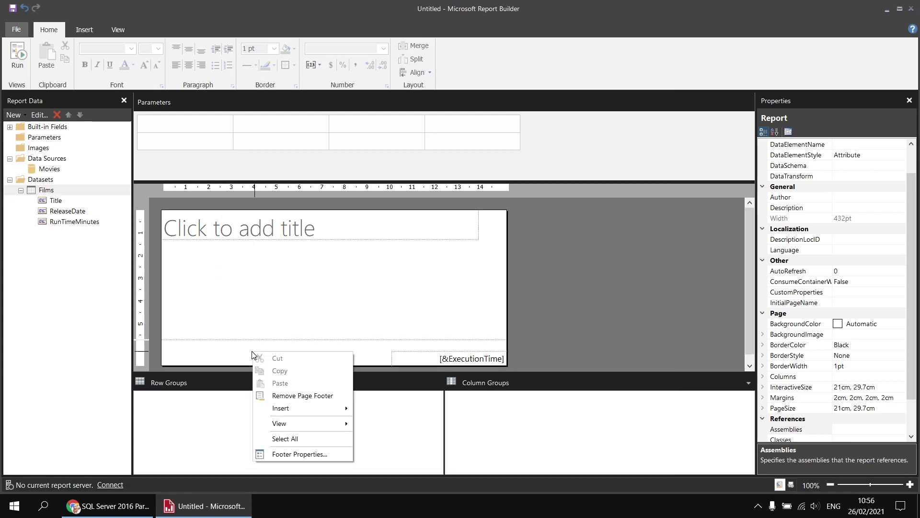
pyautogui.click(300, 399)
pyautogui.click(246, 243)
pyautogui.click(244, 234)
pyautogui.press('Delete')
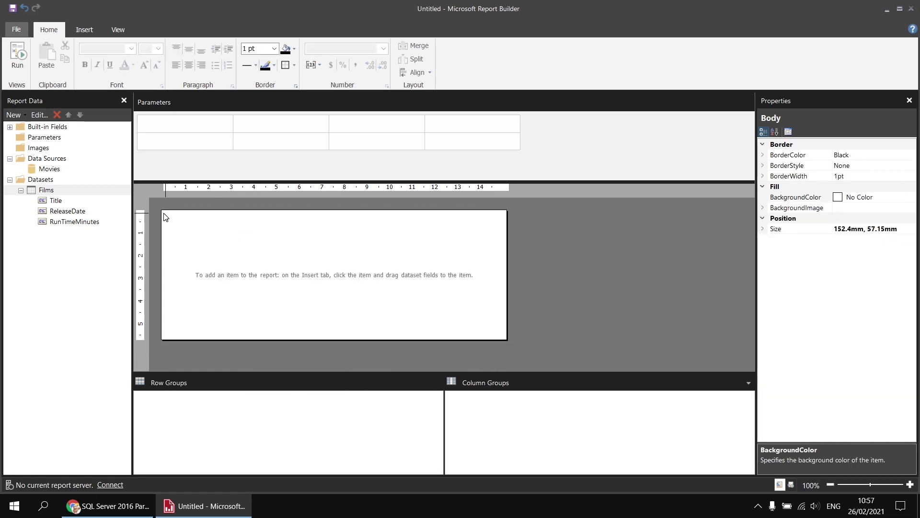
# Step: Insert a table with the Title, ReleaseDate and RunTimeMinutes fields, and widen the Title column to about 10 cm
pyautogui.rightClick(164, 215)
pyautogui.moveTo(206, 257)
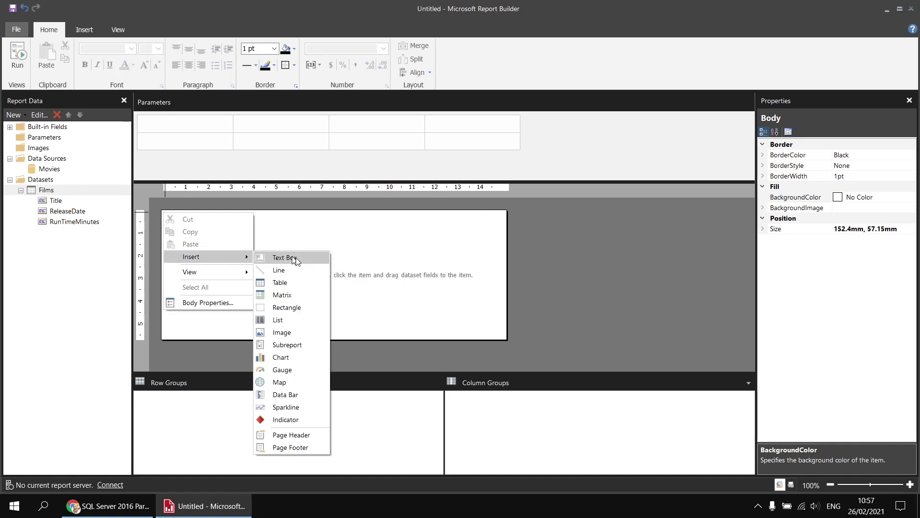
pyautogui.click(297, 287)
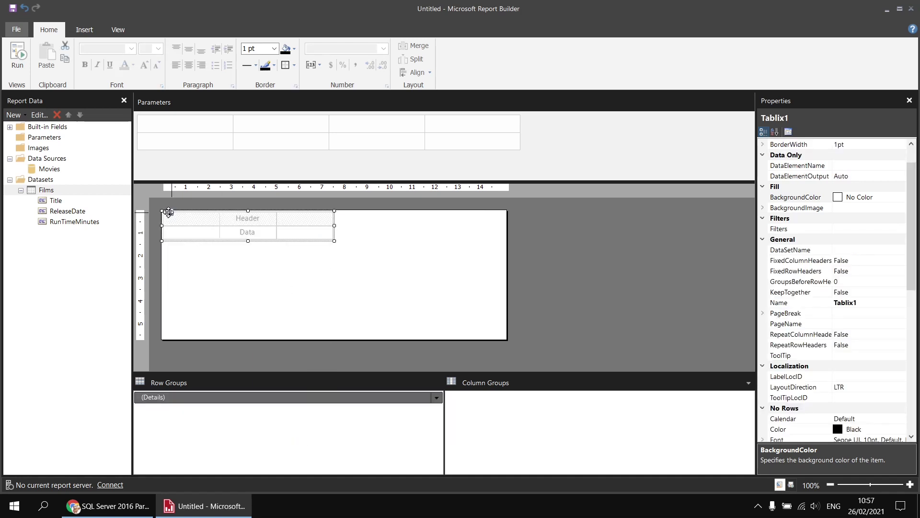
pyautogui.click(214, 229)
pyautogui.click(227, 240)
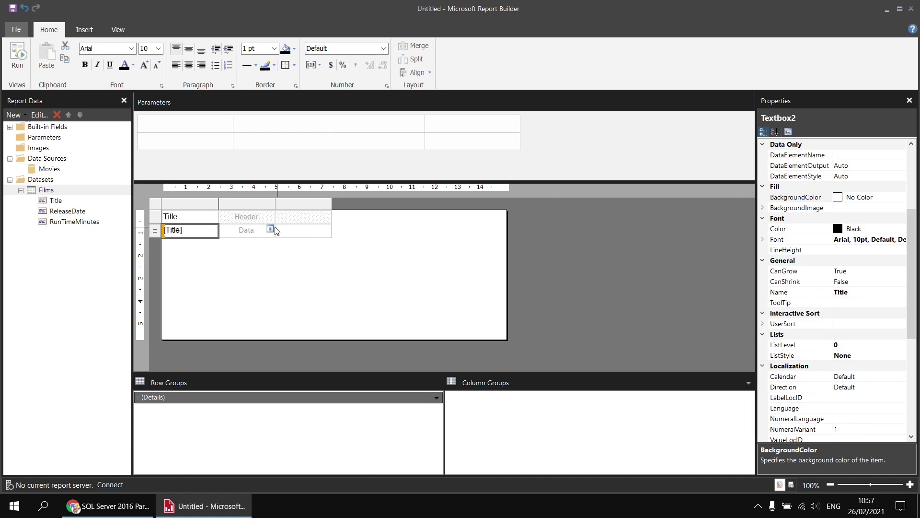
pyautogui.click(271, 229)
pyautogui.click(295, 253)
pyautogui.click(326, 229)
pyautogui.click(354, 263)
pyautogui.moveTo(219, 210); pyautogui.dragTo(393, 210)
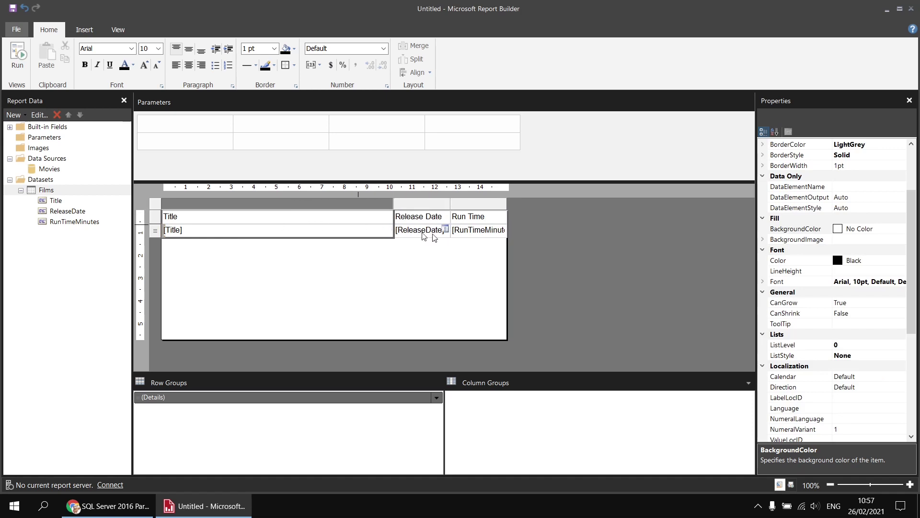
pyautogui.click(495, 228)
pyautogui.click(374, 232)
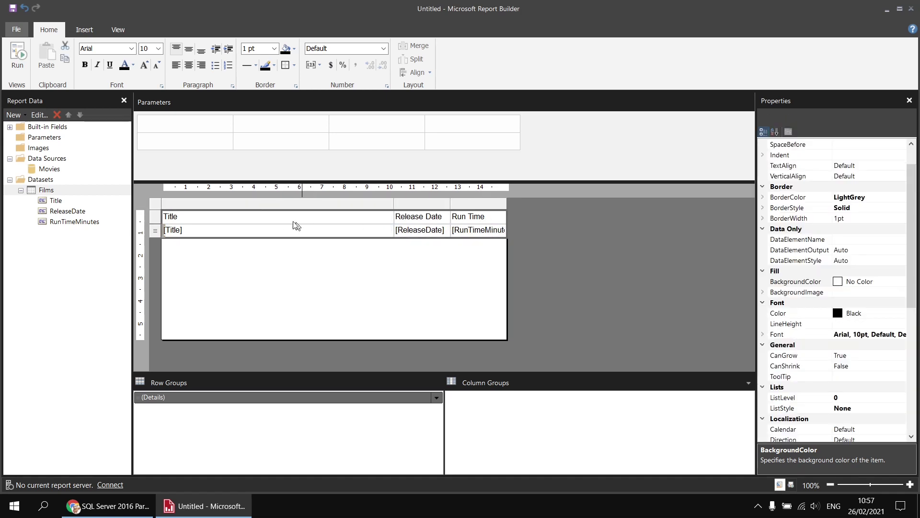
pyautogui.click(131, 49)
pyautogui.click(123, 63)
pyautogui.click(131, 48)
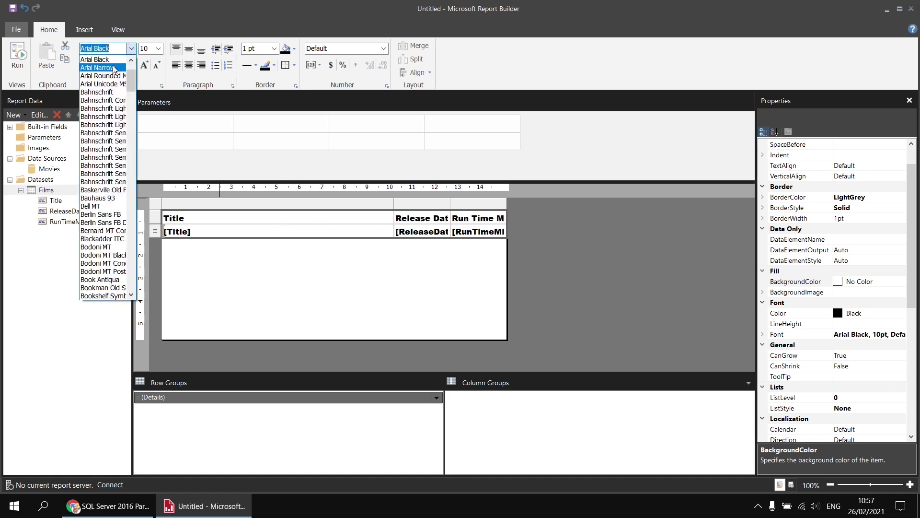
pyautogui.click(101, 76)
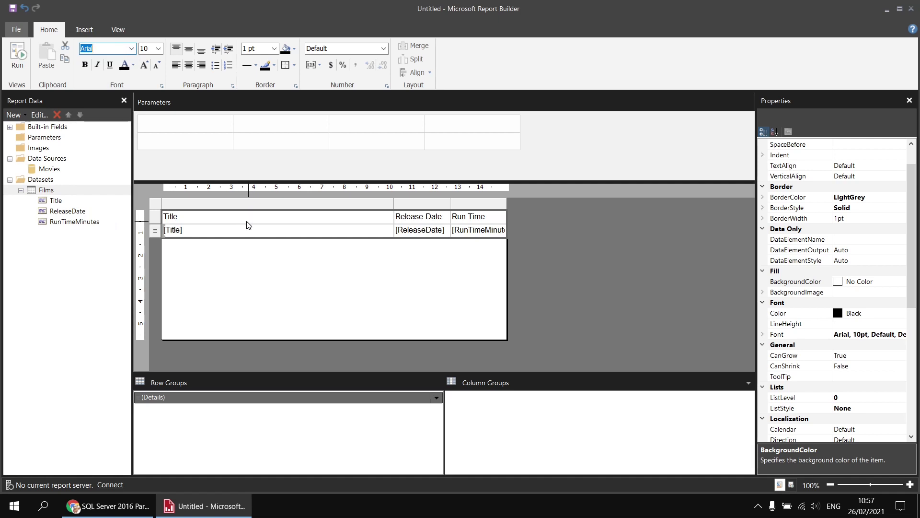
# Step: Fill the table's header row with a light steel blue background
pyautogui.click(156, 219)
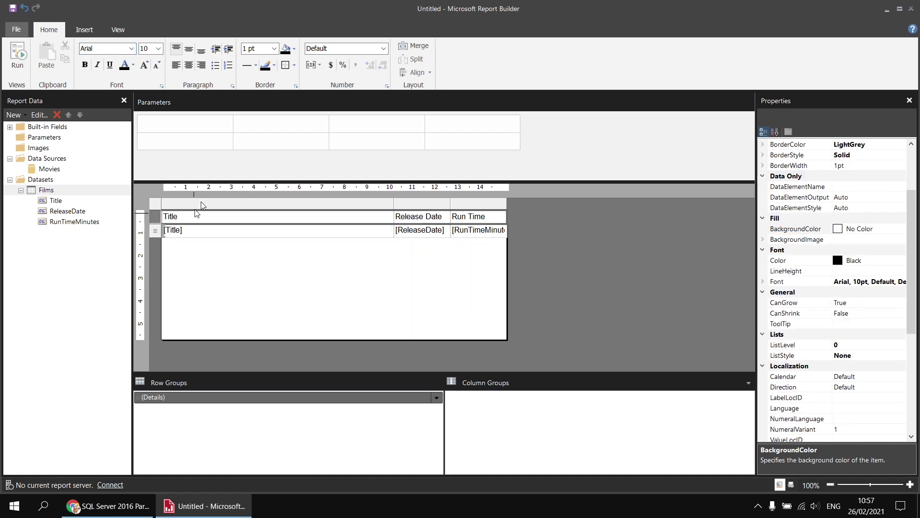
pyautogui.click(295, 49)
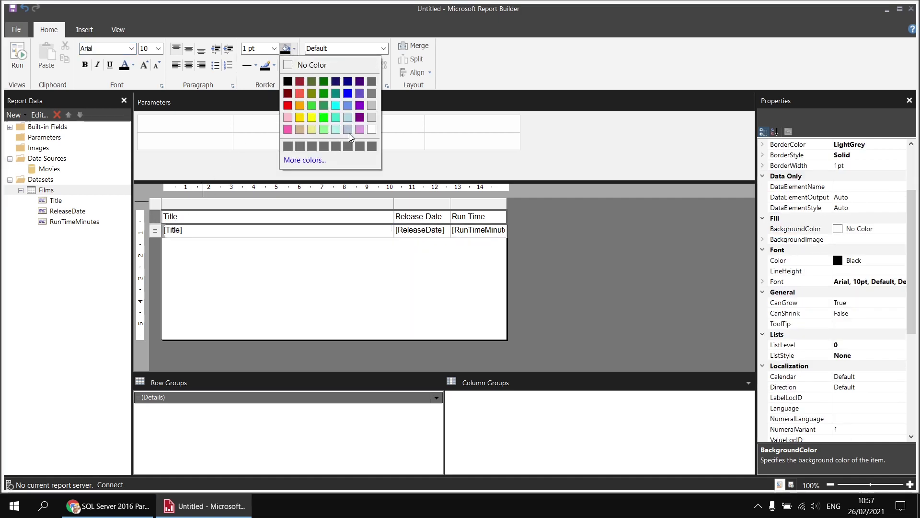
pyautogui.click(346, 130)
# Step: Apply the Date format to the ReleaseDate cell and reduce the report body's height to about 2.5 cm
pyautogui.click(431, 241)
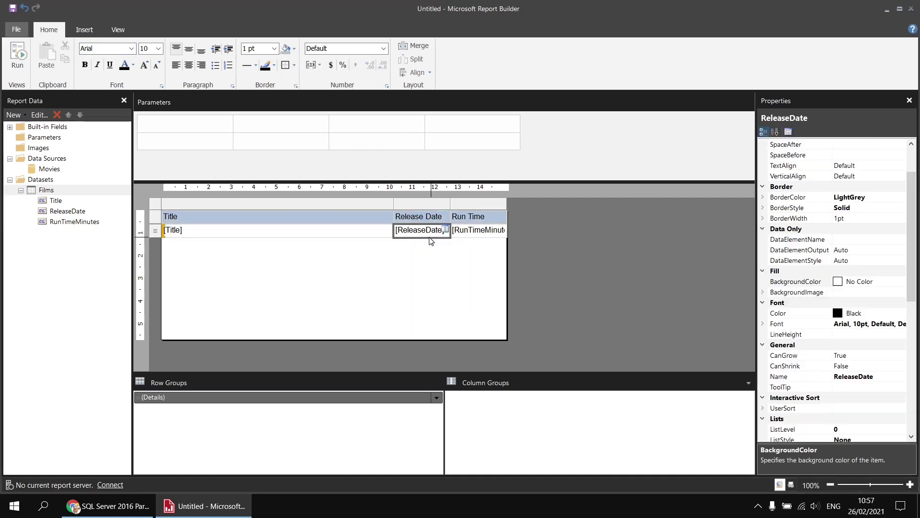
pyautogui.click(384, 49)
pyautogui.click(338, 90)
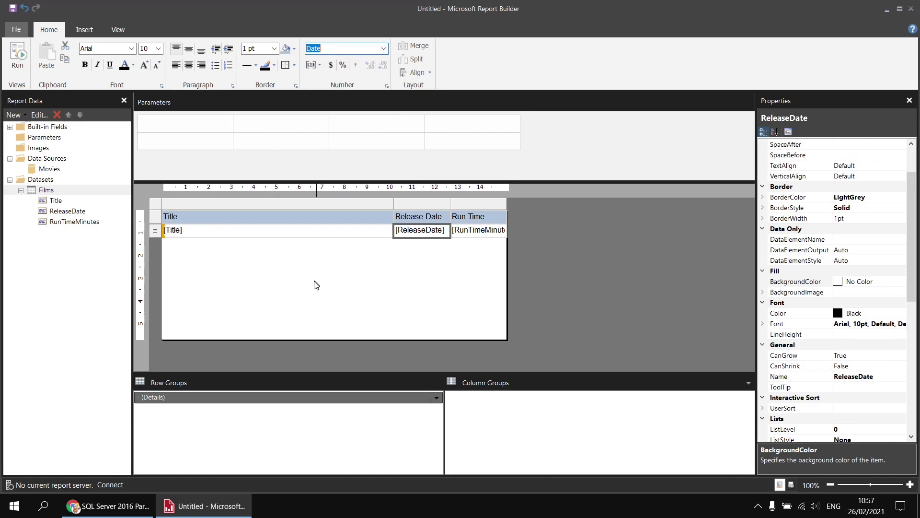
pyautogui.moveTo(302, 338); pyautogui.dragTo(302, 267)
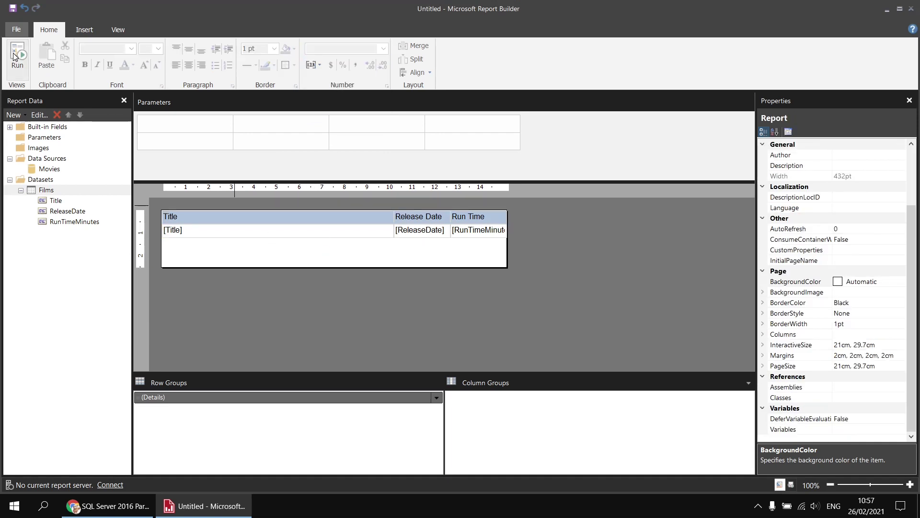
# Step: Run the report to preview the list of films, and return to the design view
pyautogui.click(17, 55)
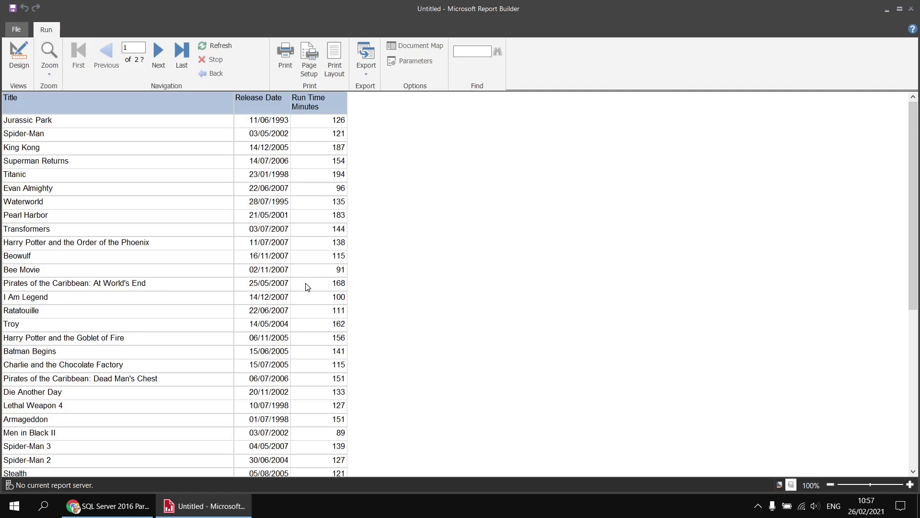
pyautogui.click(19, 56)
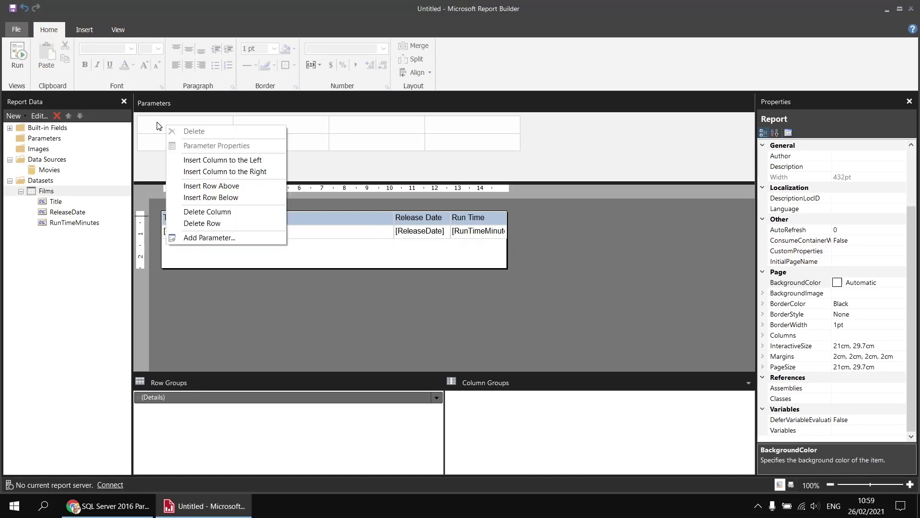
# Step: Add a text parameter named TitleText with the prompt "Enter the title text (use * as wildcard)" and allow null values
pyautogui.rightClick(60, 139)
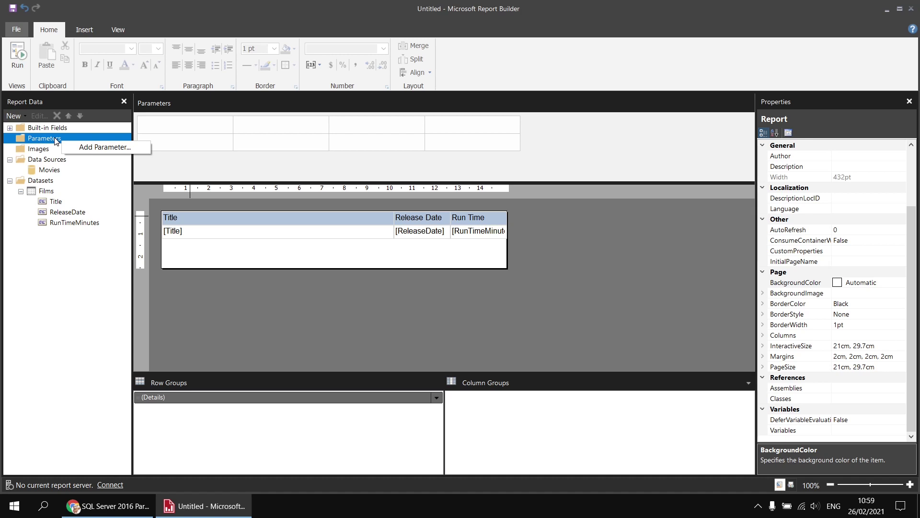
pyautogui.click(118, 152)
pyautogui.doubleClick(402, 126)
pyautogui.write('TitleText')
pyautogui.doubleClick(398, 159)
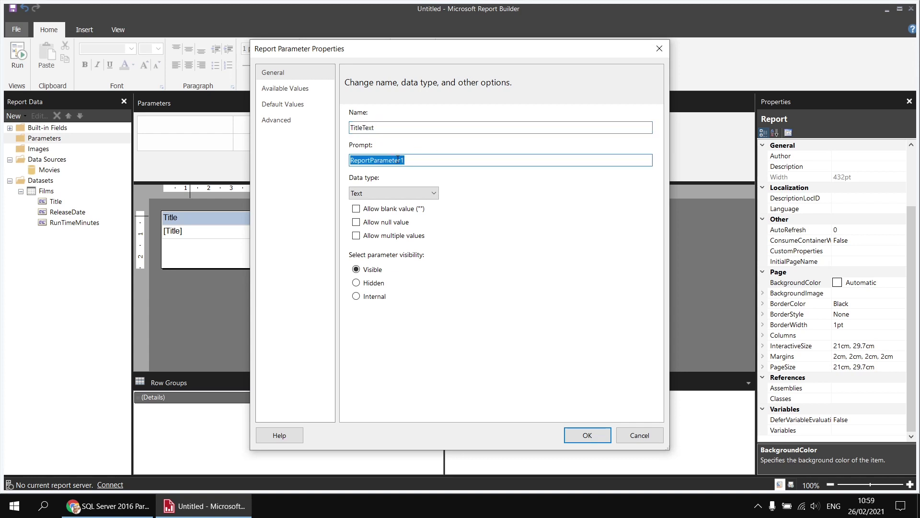
pyautogui.write('Enter the title text')
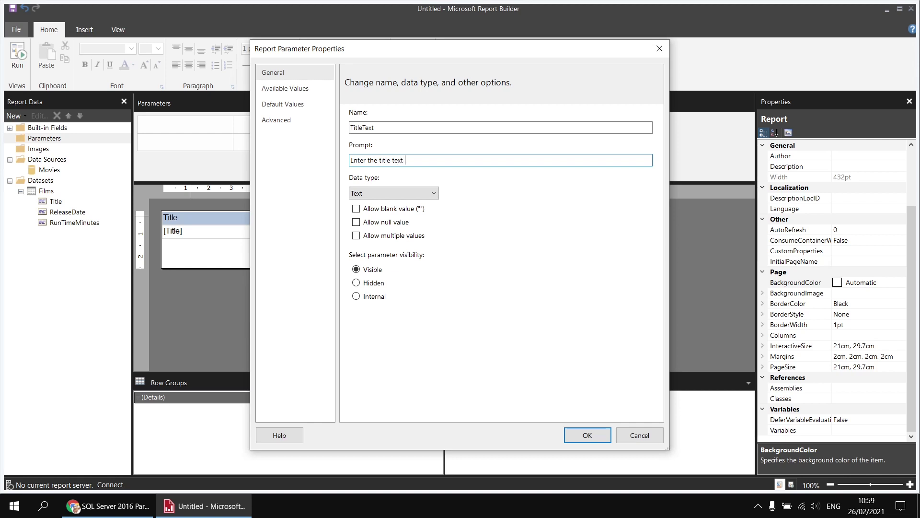
pyautogui.write('(use * as wildcard')
pyautogui.press('Tab')
pyautogui.click(374, 226)
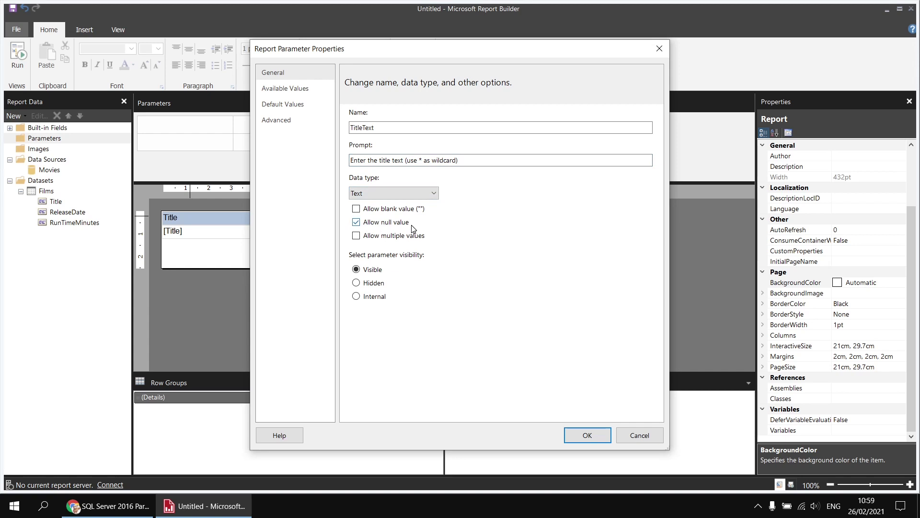
pyautogui.click(593, 435)
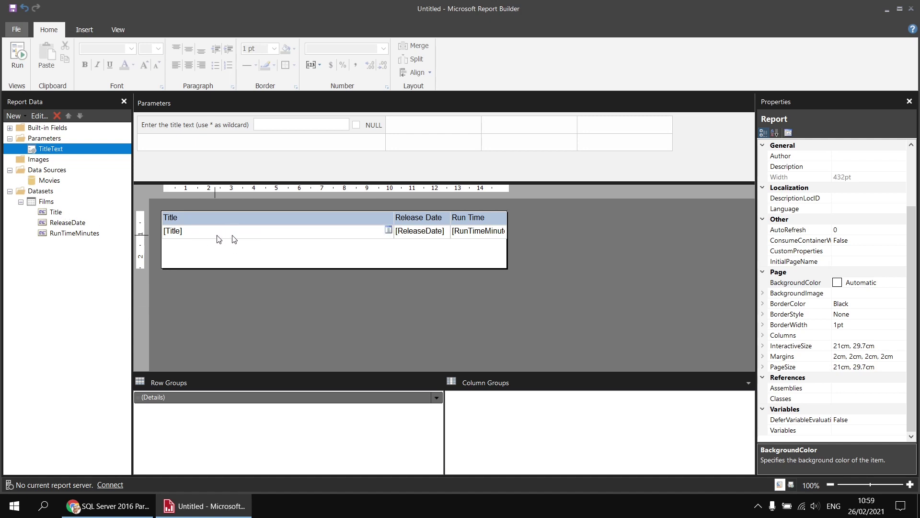
# Step: Add a filter to the Films dataset that compares the [Title] field using the Like operator
pyautogui.rightClick(54, 205)
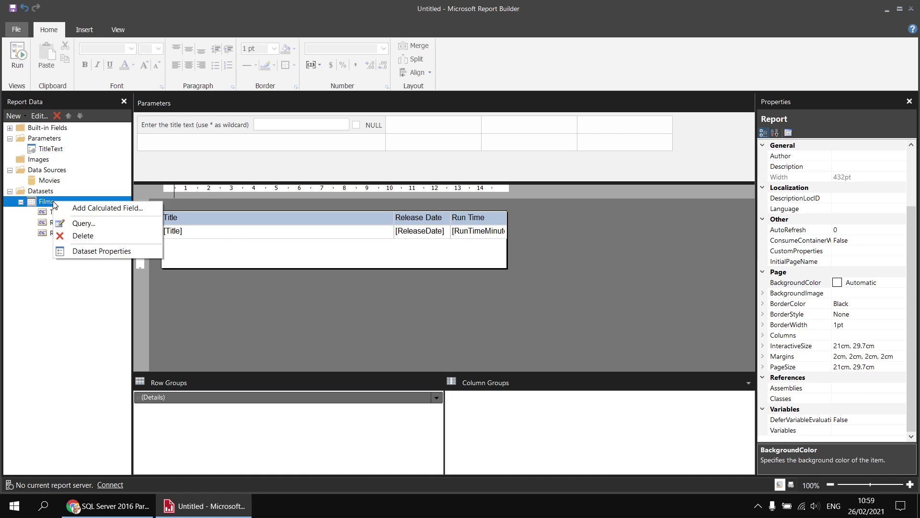
pyautogui.click(105, 254)
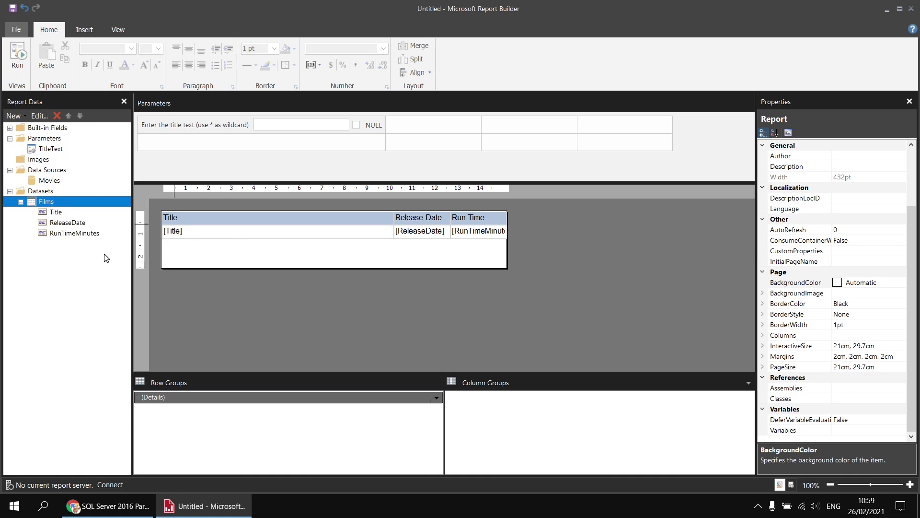
pyautogui.click(282, 106)
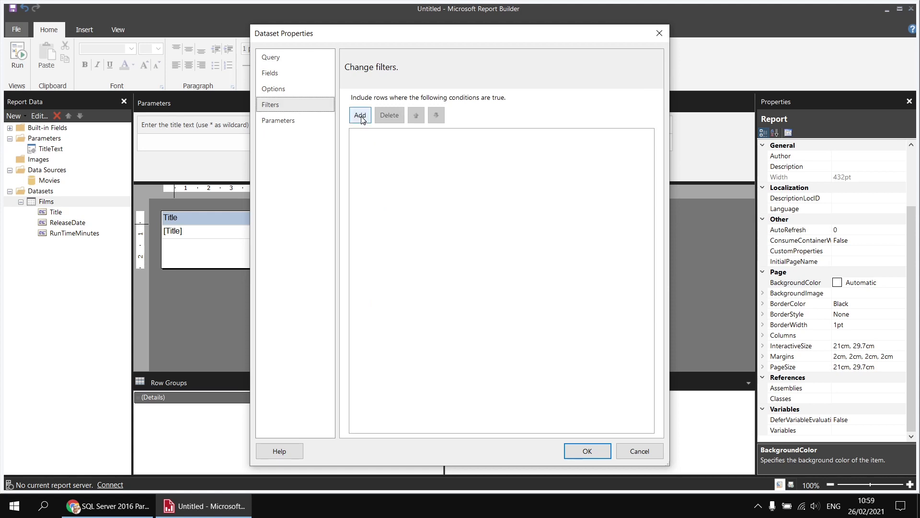
pyautogui.click(361, 117)
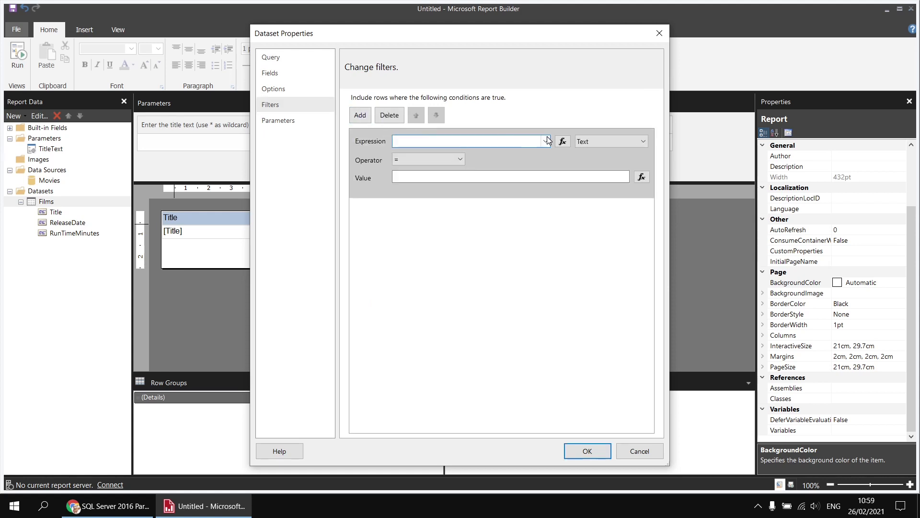
pyautogui.click(545, 142)
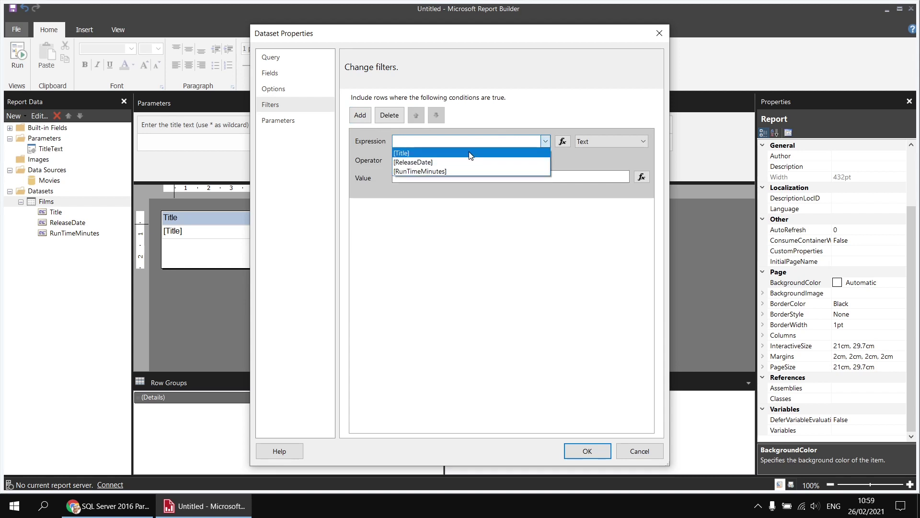
pyautogui.click(469, 151)
pyautogui.click(460, 159)
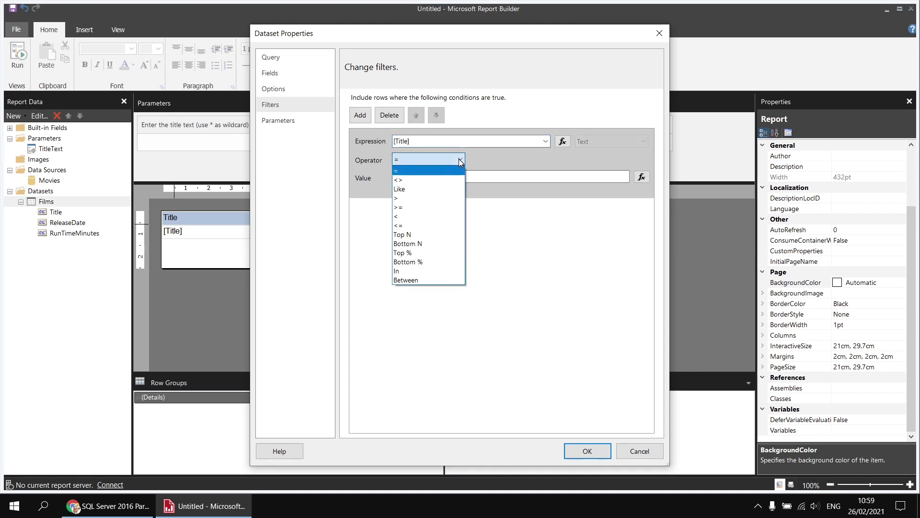
pyautogui.click(417, 188)
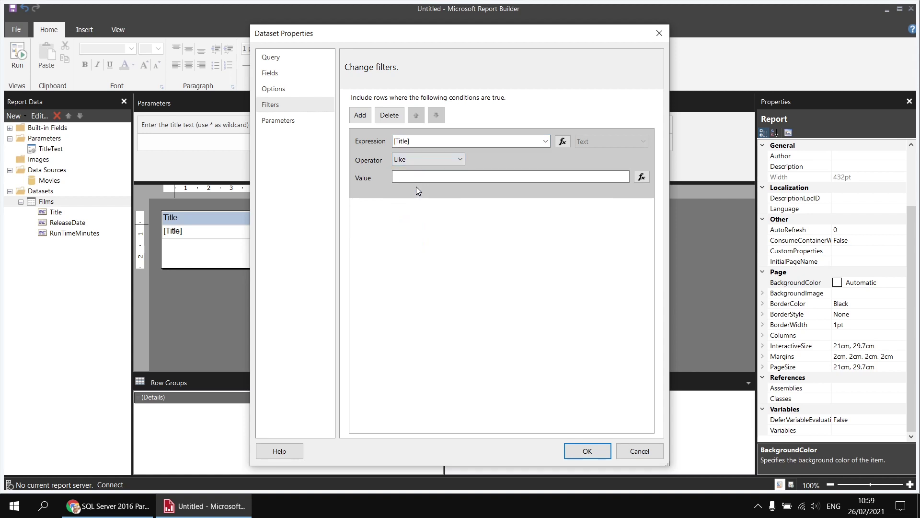
# Step: Set the Title filter's value to the expression =Parameters!TitleText.Value
pyautogui.click(641, 177)
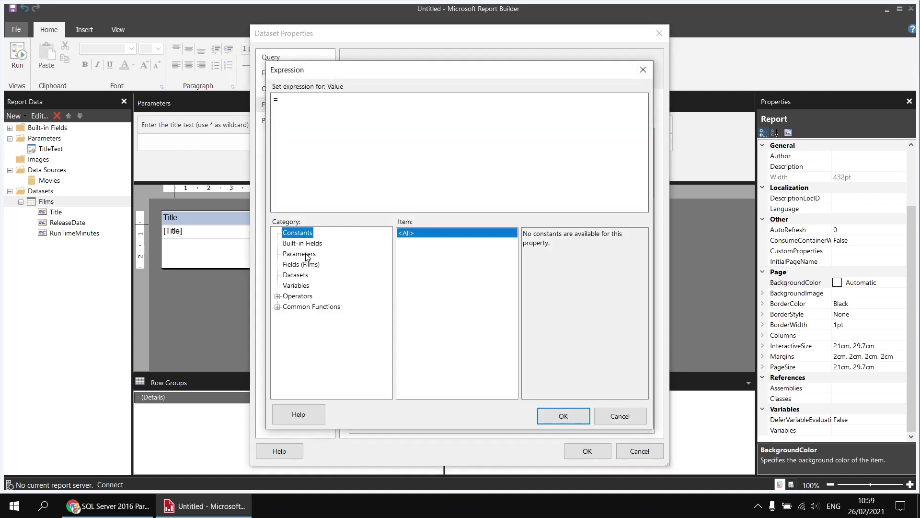
pyautogui.click(299, 254)
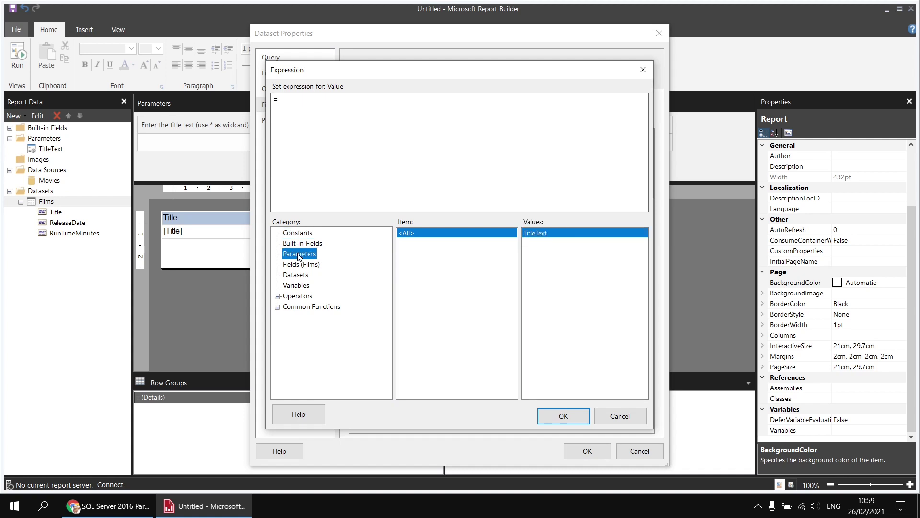
pyautogui.doubleClick(544, 234)
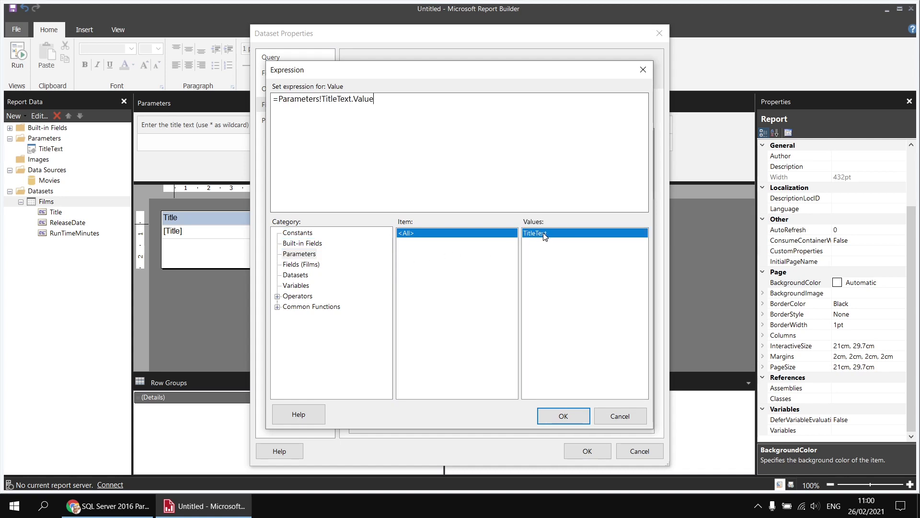
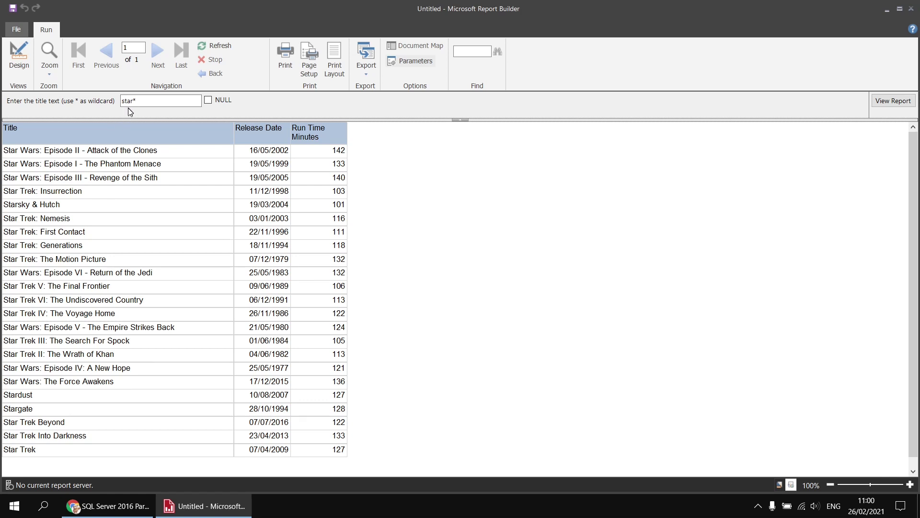
# Step: View the report with the title text parameter set to NULL, and return to the design view
pyautogui.click(209, 101)
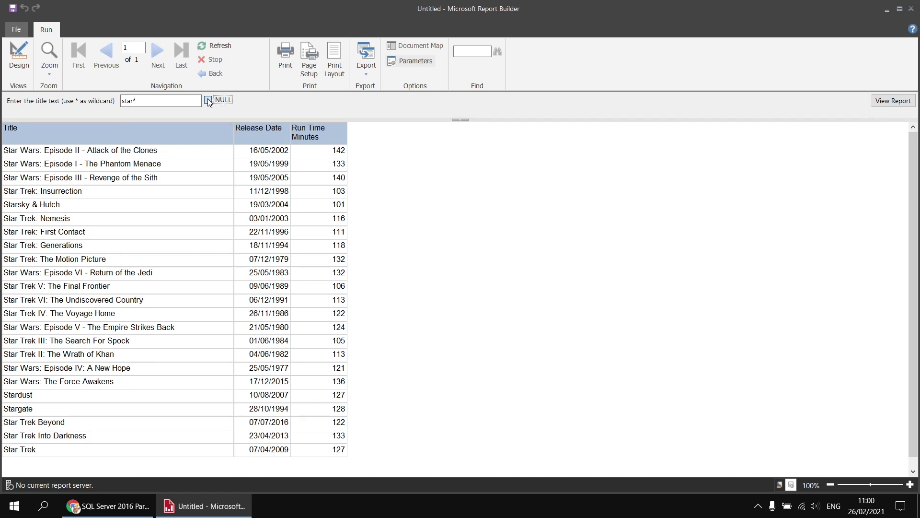
pyautogui.click(881, 105)
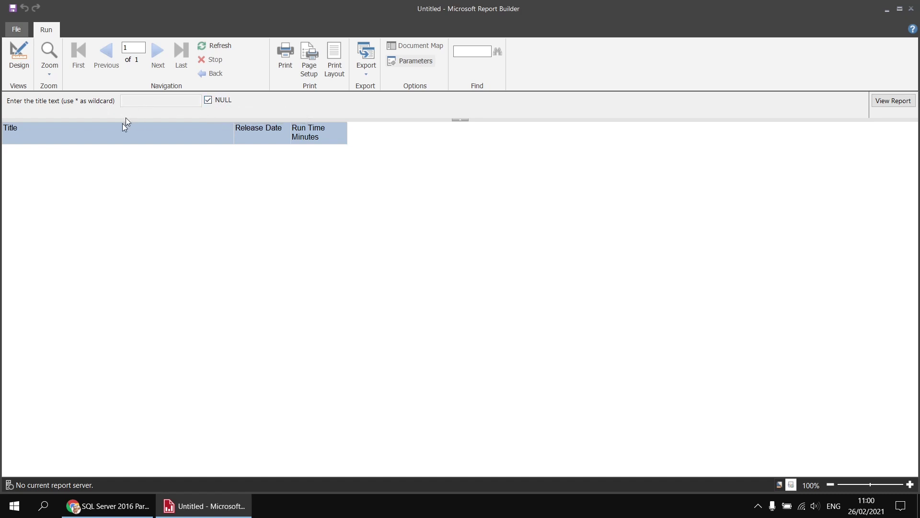
pyautogui.click(19, 54)
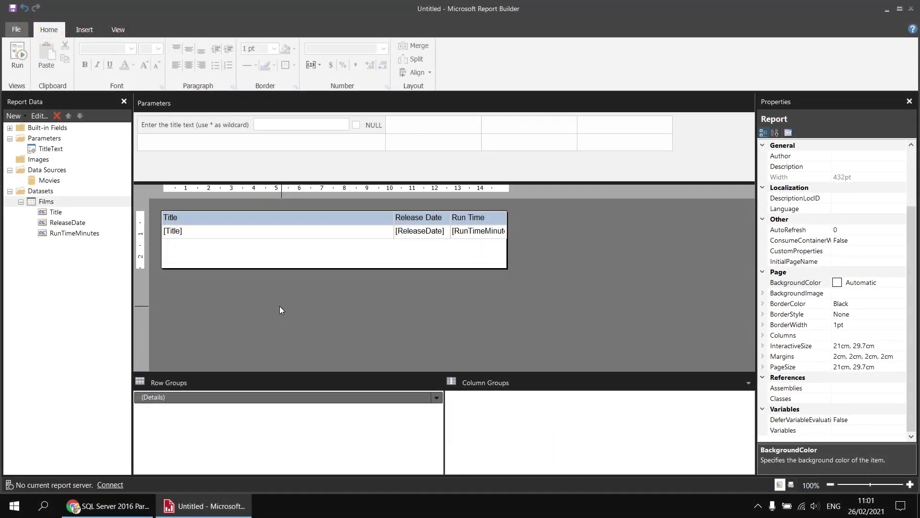
# Step: Change the Films dataset's Title filter value so the expression starts =IIf(Parameters!TitleText.Value Is Nothing, "*",
pyautogui.rightClick(57, 202)
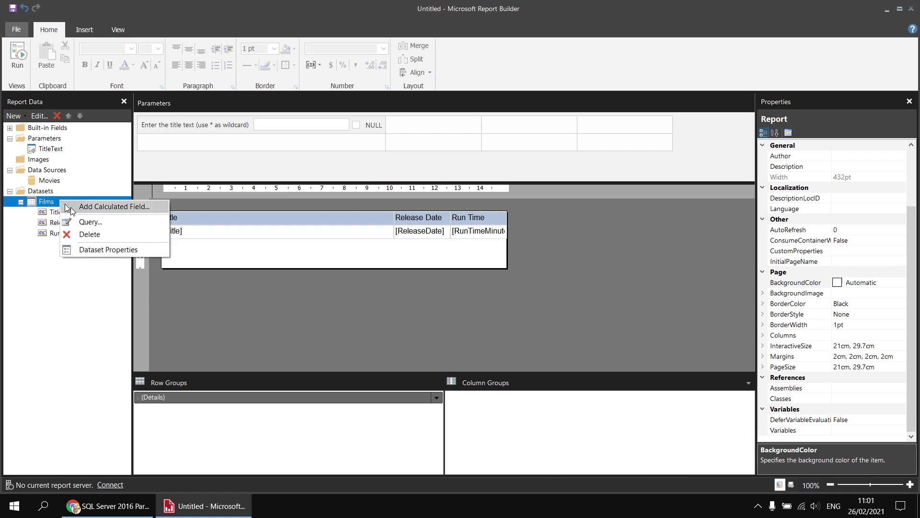
pyautogui.click(107, 250)
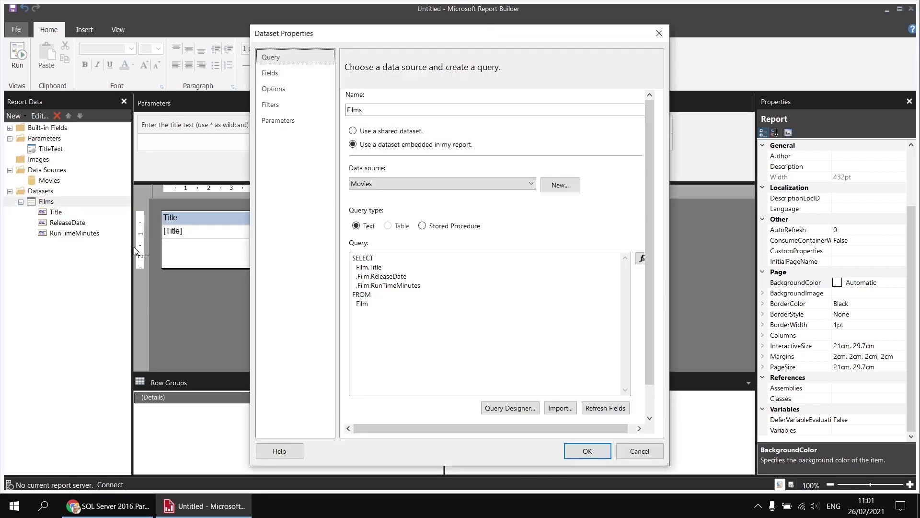
pyautogui.click(305, 106)
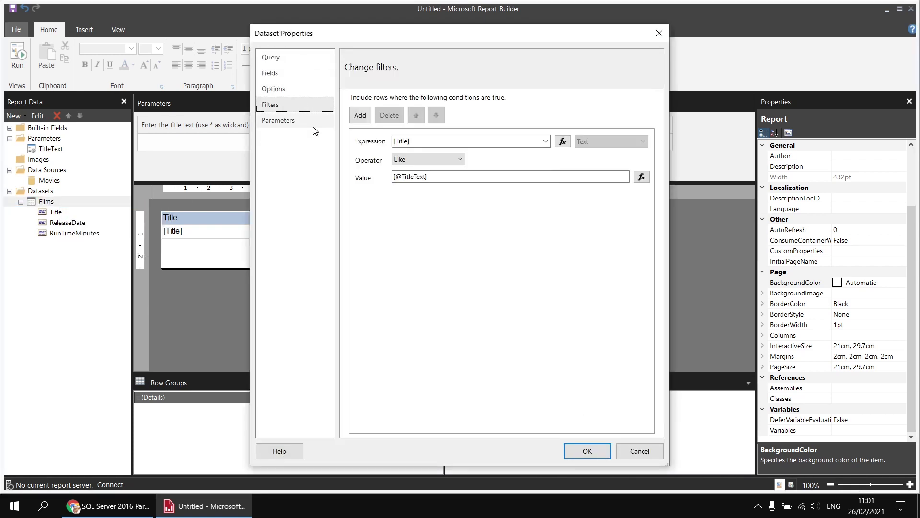
pyautogui.click(638, 179)
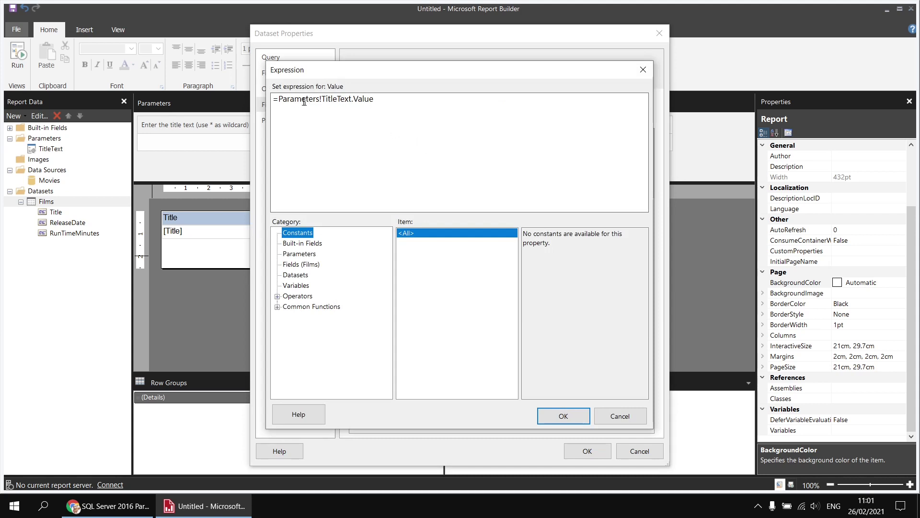
pyautogui.click(282, 100)
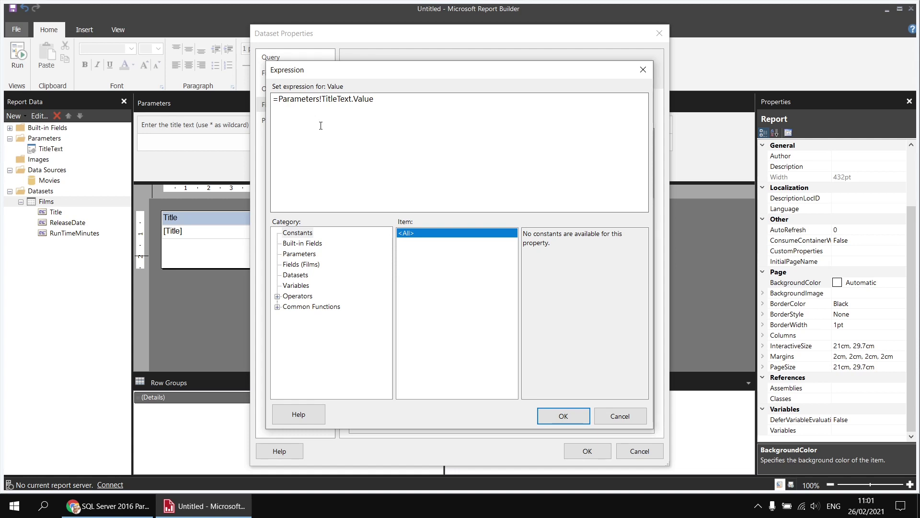
pyautogui.write('II')
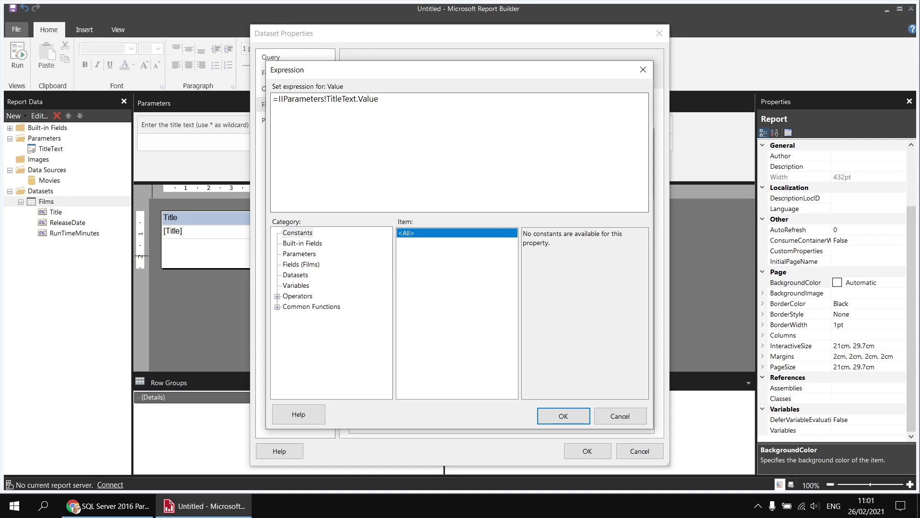
pyautogui.write('f(')
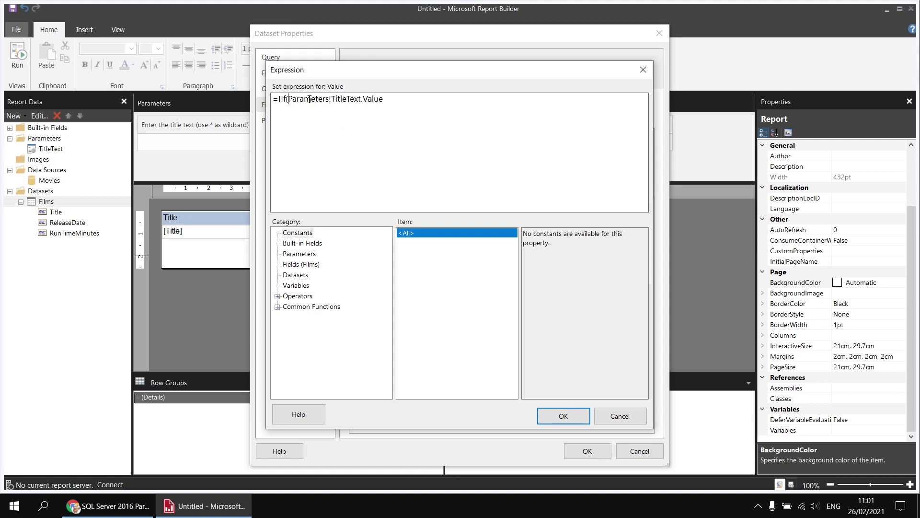
pyautogui.click(398, 100)
pyautogui.write('Is Nothign')
pyautogui.press('BackSpace')
pyautogui.press('BackSpace')
pyautogui.write('ng')
pyautogui.write('"*",')
# Step: Complete the IIf expression with Parameters!TitleText.Value as its false result, and save the dataset's filter
pyautogui.click(307, 254)
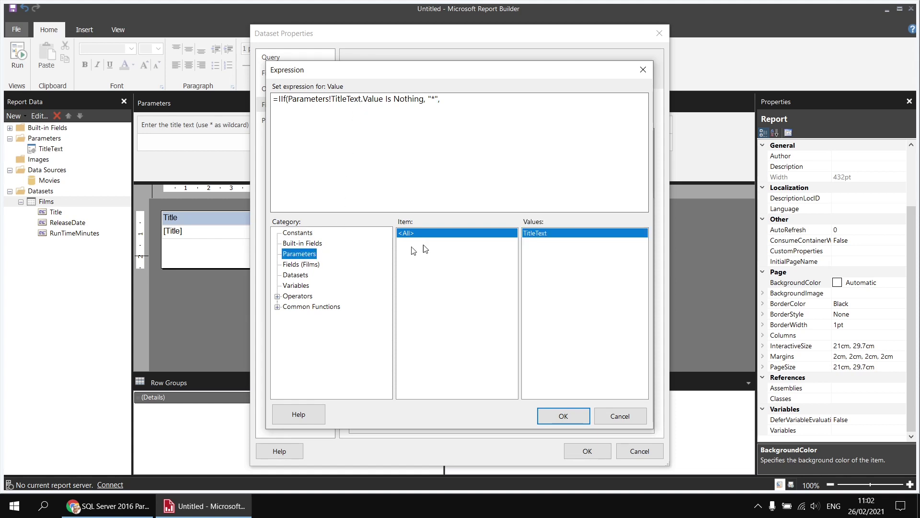
pyautogui.doubleClick(536, 233)
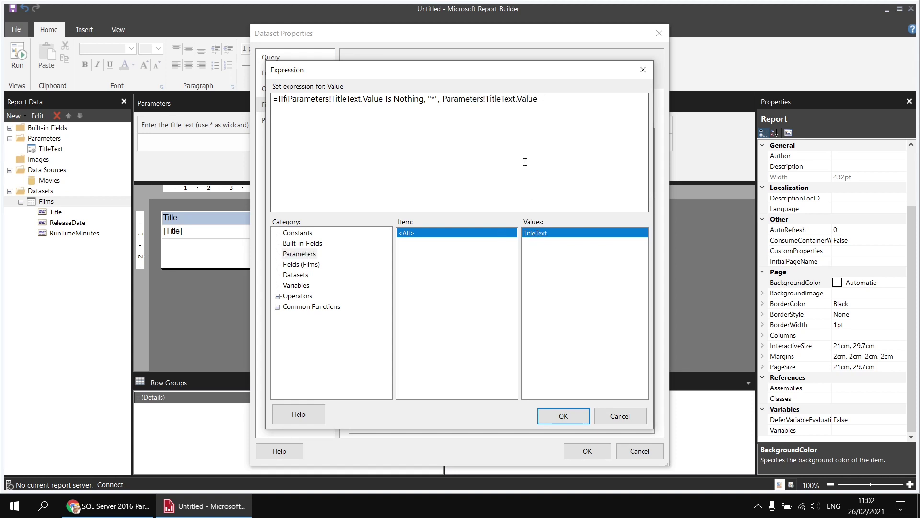
pyautogui.write(')')
pyautogui.click(561, 416)
pyautogui.click(579, 455)
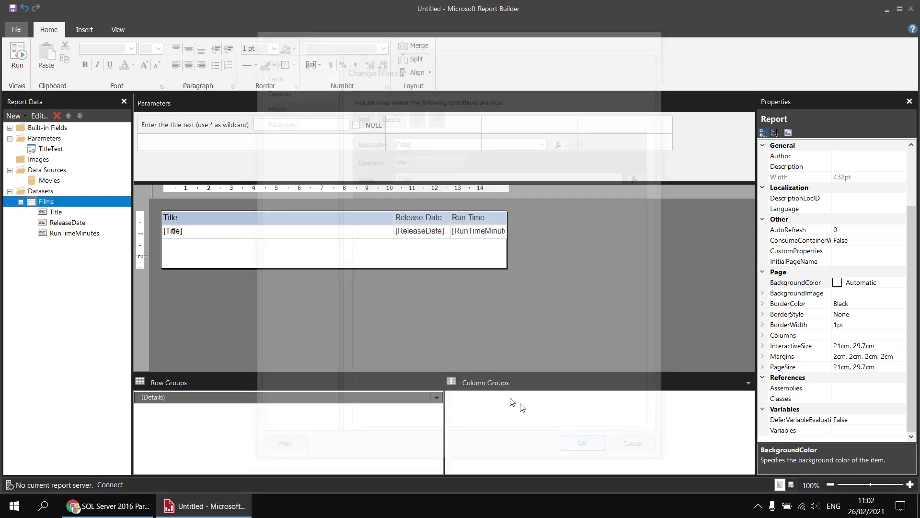
# Step: Run the report with the title text set to NULL to test the IIf filter, and return to the design view
pyautogui.click(19, 56)
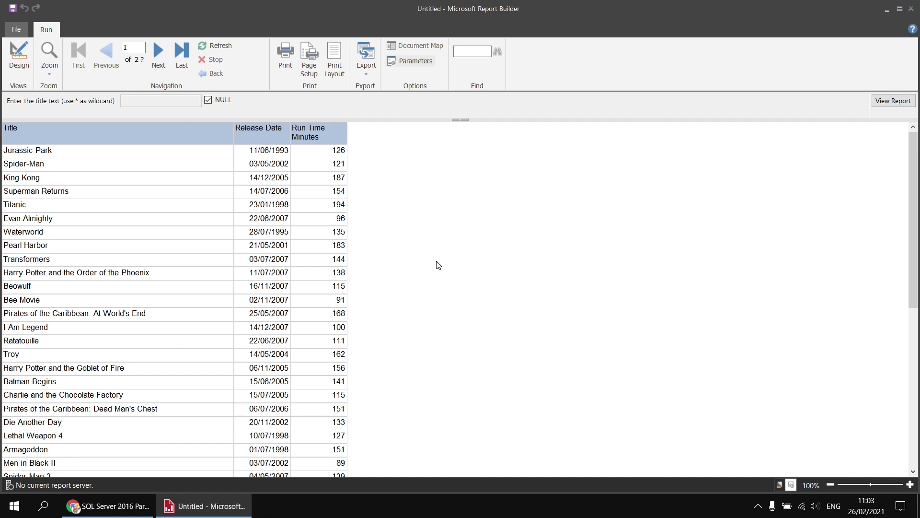
pyautogui.click(19, 60)
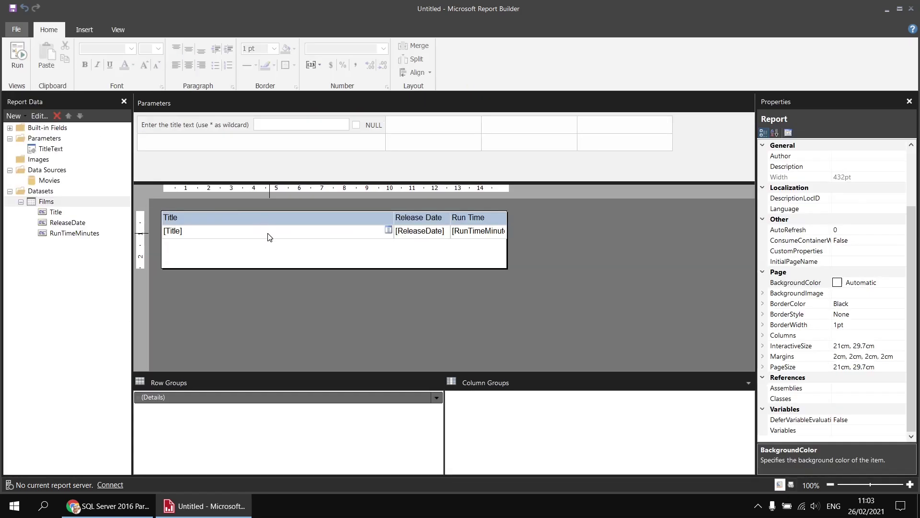
# Step: Delete the existing Title filter from the Films dataset's filters
pyautogui.rightClick(59, 204)
pyautogui.click(112, 252)
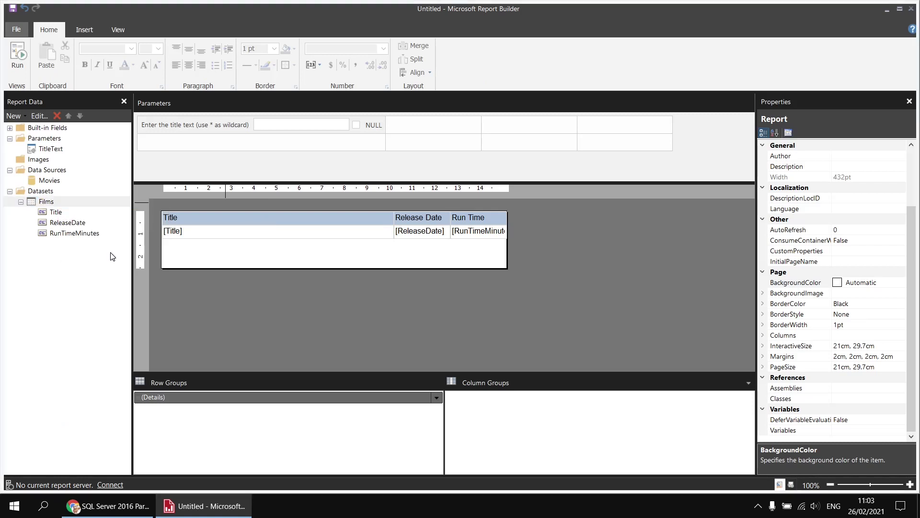
pyautogui.click(301, 105)
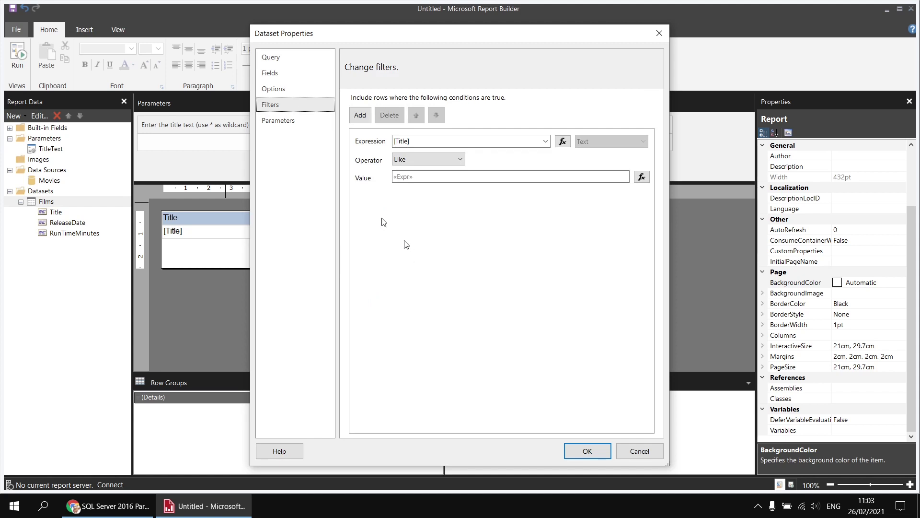
pyautogui.click(371, 159)
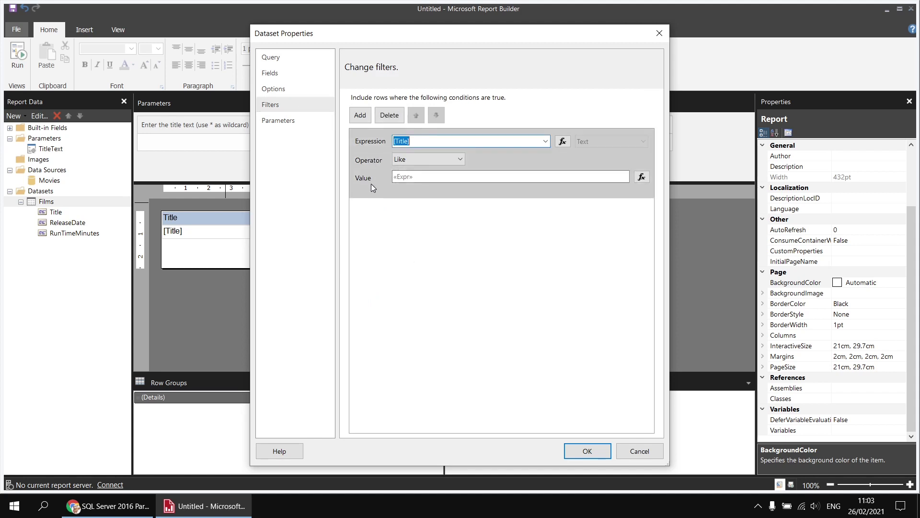
pyautogui.click(388, 116)
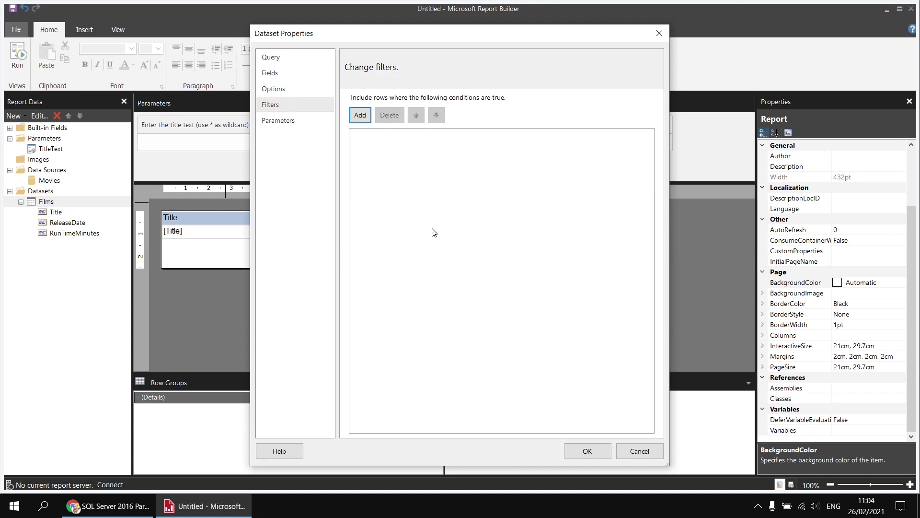
# Step: Add a new filter to the Films dataset with the Boolean data type and the value true
pyautogui.click(361, 116)
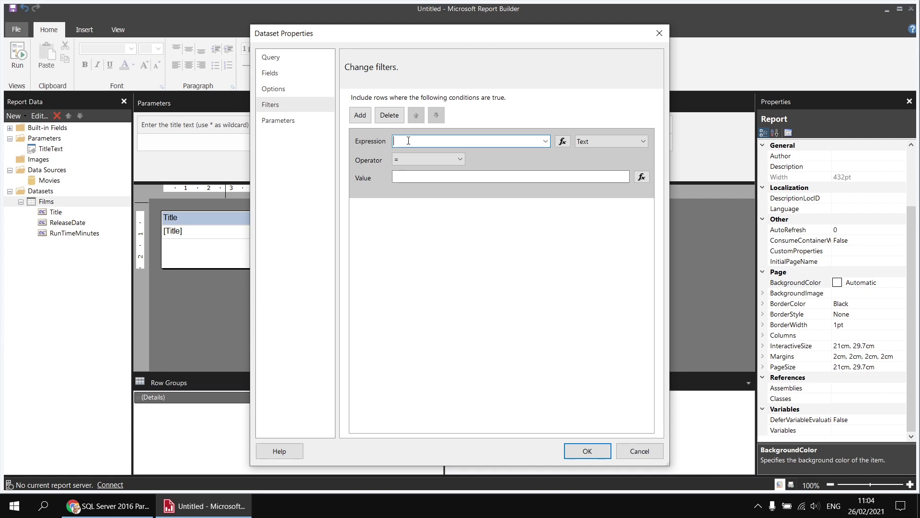
pyautogui.click(611, 141)
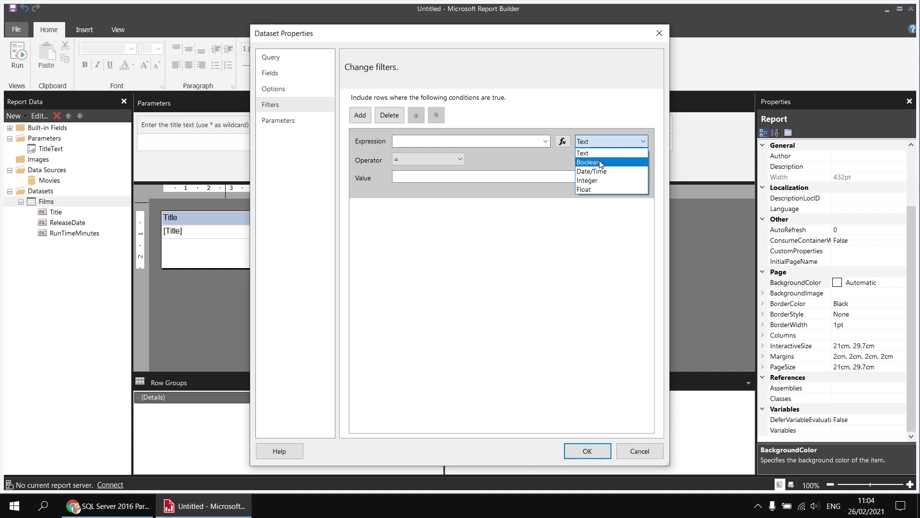
pyautogui.click(600, 163)
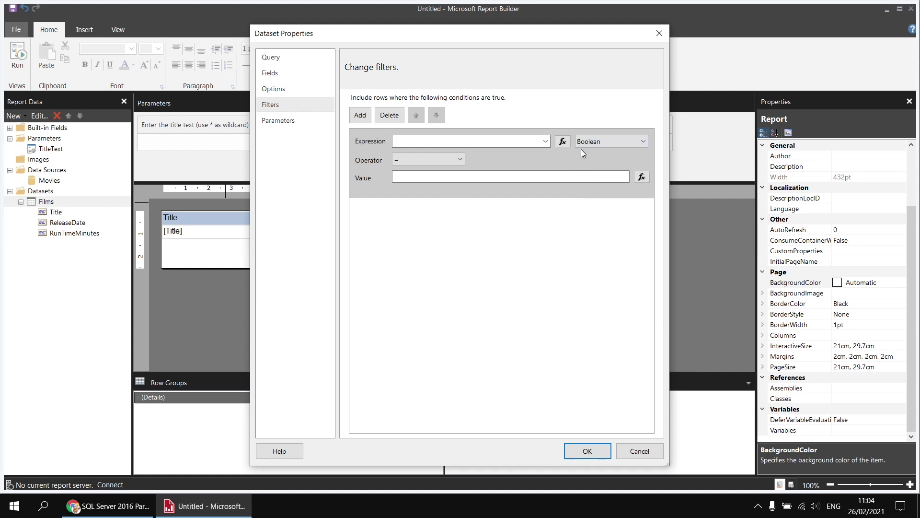
pyautogui.click(408, 175)
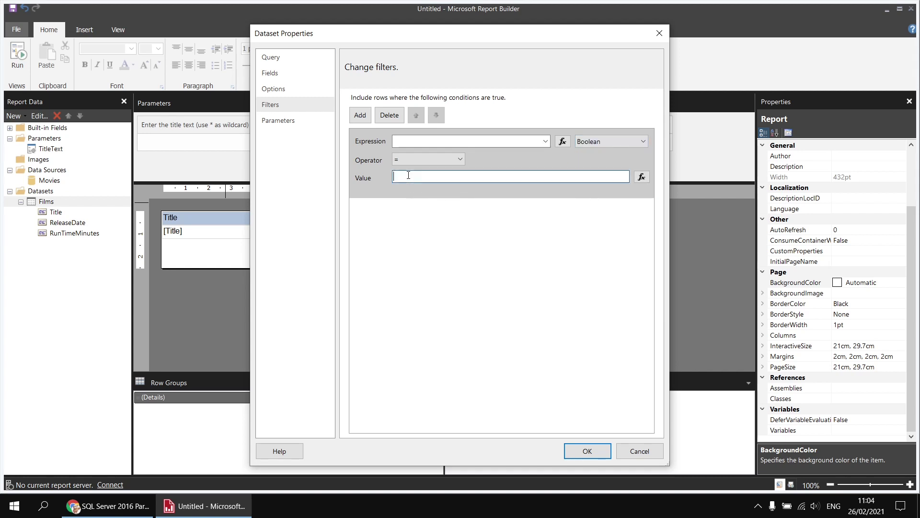
pyautogui.write('true')
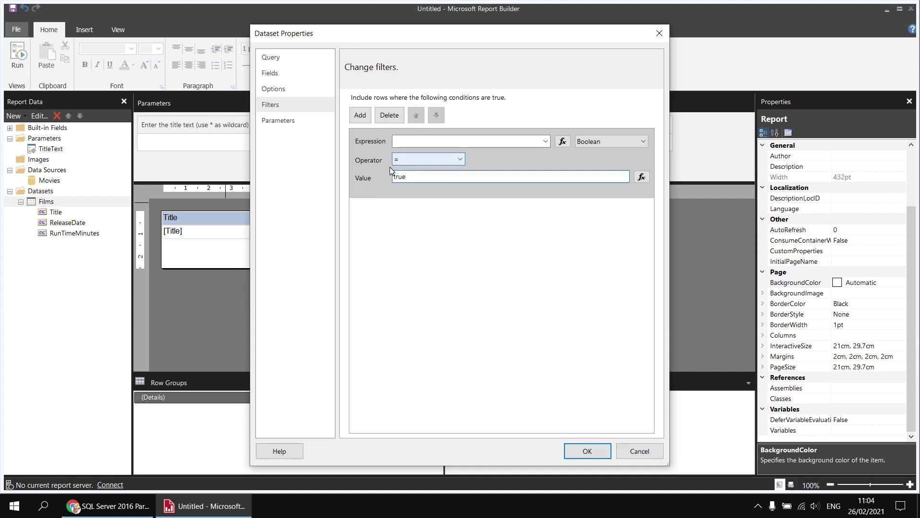
# Step: Set the filter's expression to =(Fields!Title.Value Like Parameters!TitleText.Value) and save the Films dataset
pyautogui.click(411, 141)
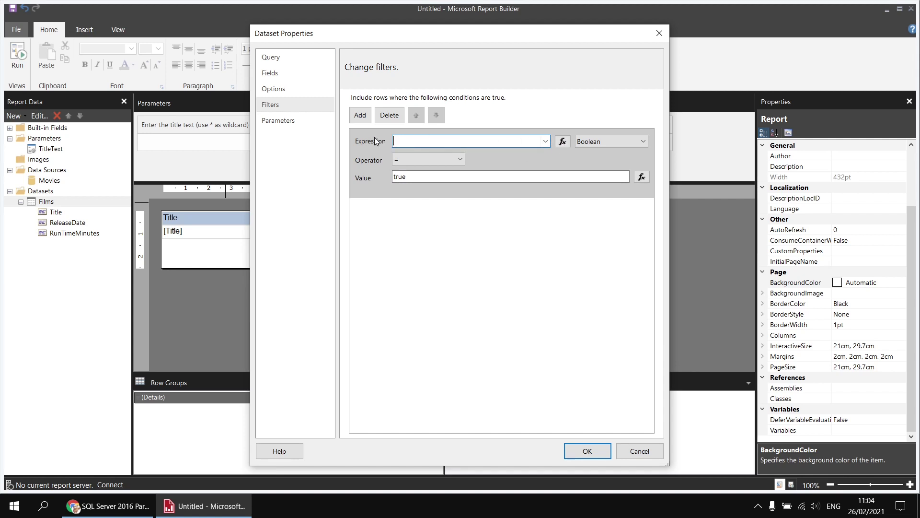
pyautogui.click(563, 142)
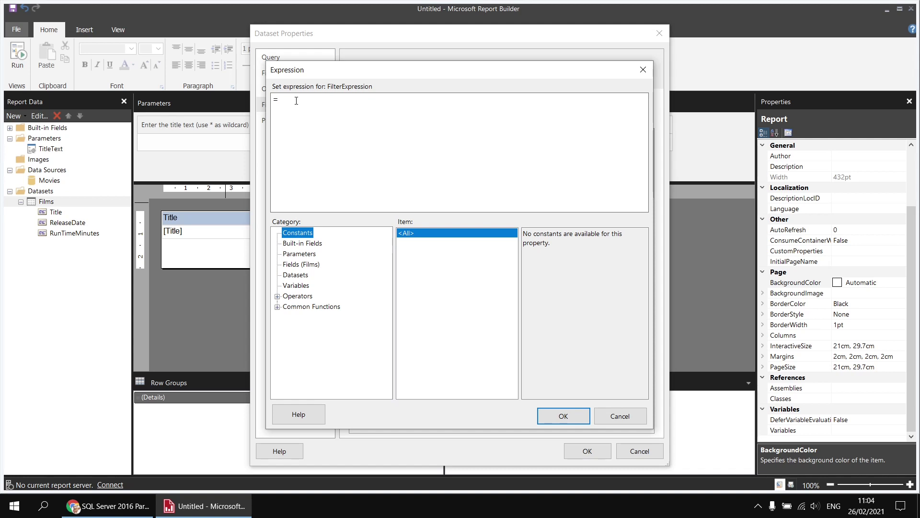
pyautogui.click(364, 149)
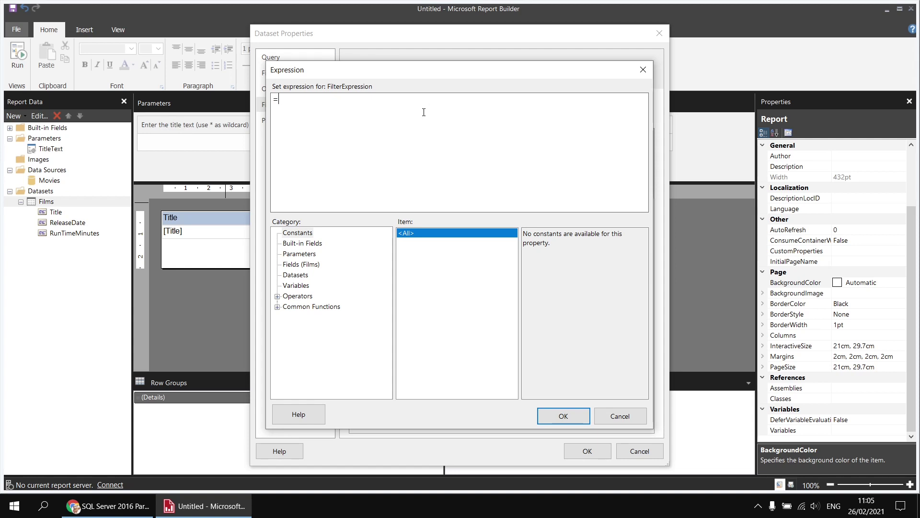
pyautogui.write('(')
pyautogui.click(298, 264)
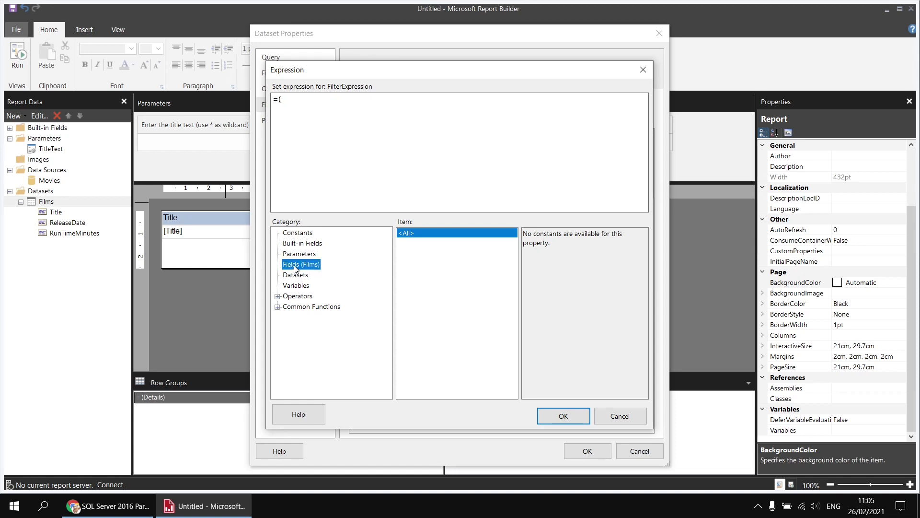
pyautogui.doubleClick(534, 235)
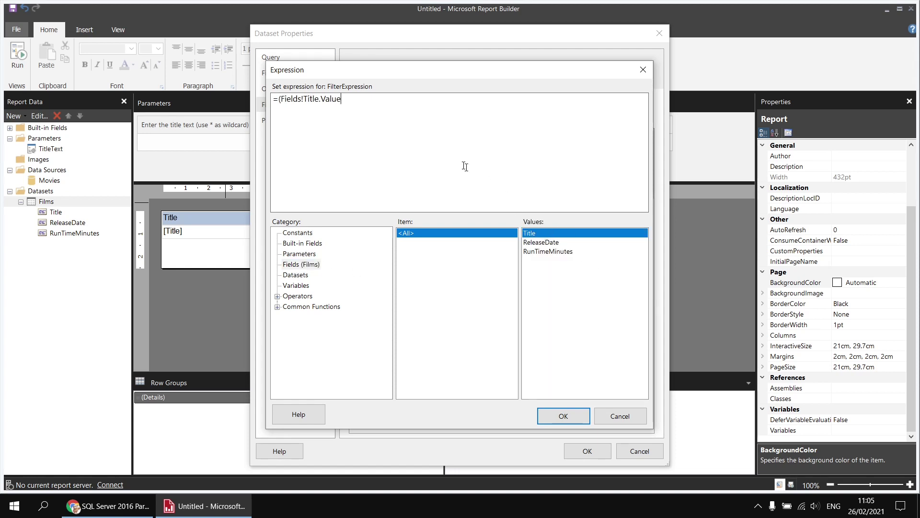
pyautogui.write('Like')
pyautogui.click(296, 254)
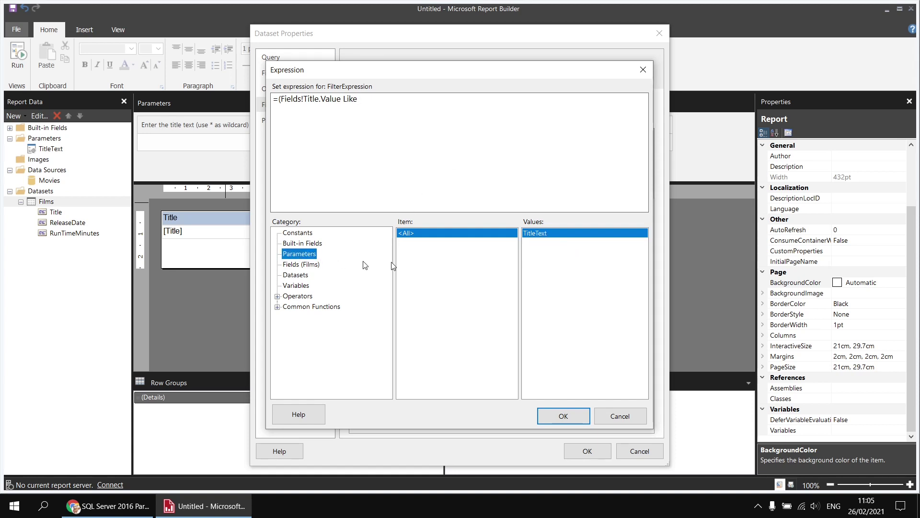
pyautogui.doubleClick(542, 234)
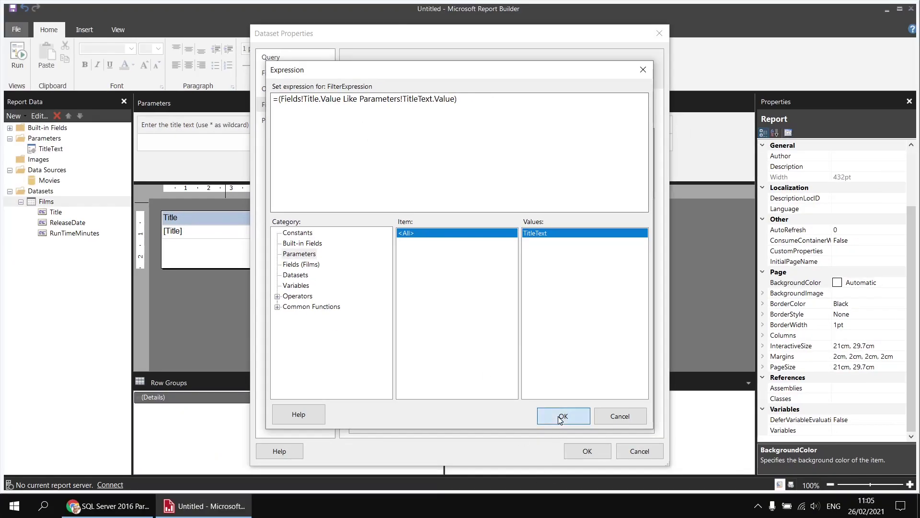
pyautogui.click(562, 416)
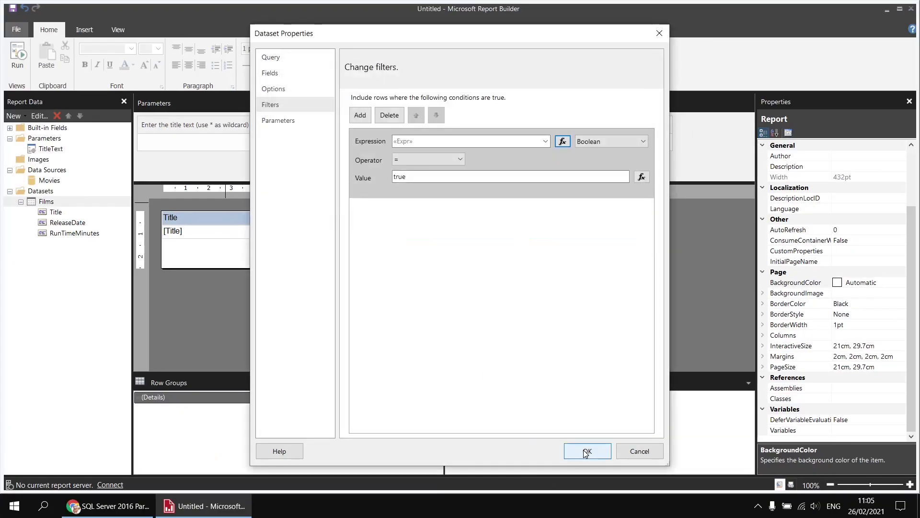
pyautogui.click(588, 451)
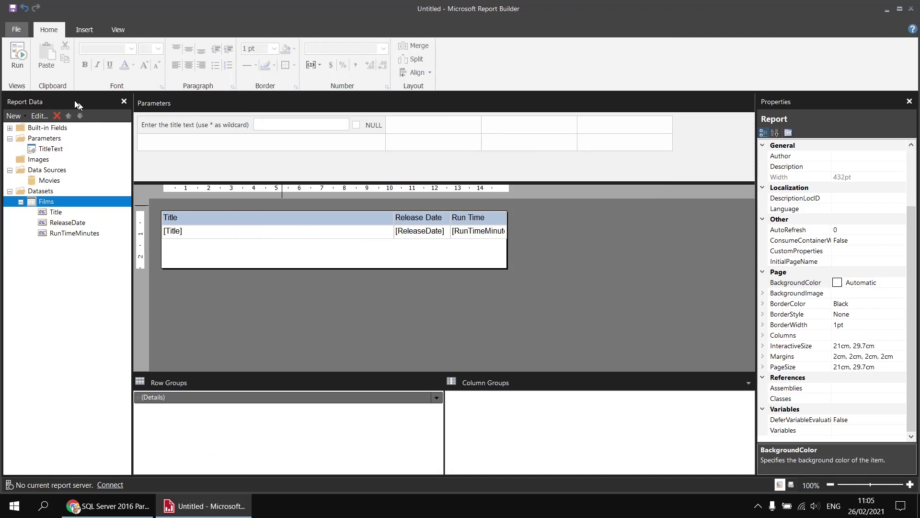
# Step: Run the report, clear the NULL option and view the films for the title text King Kong
pyautogui.click(18, 56)
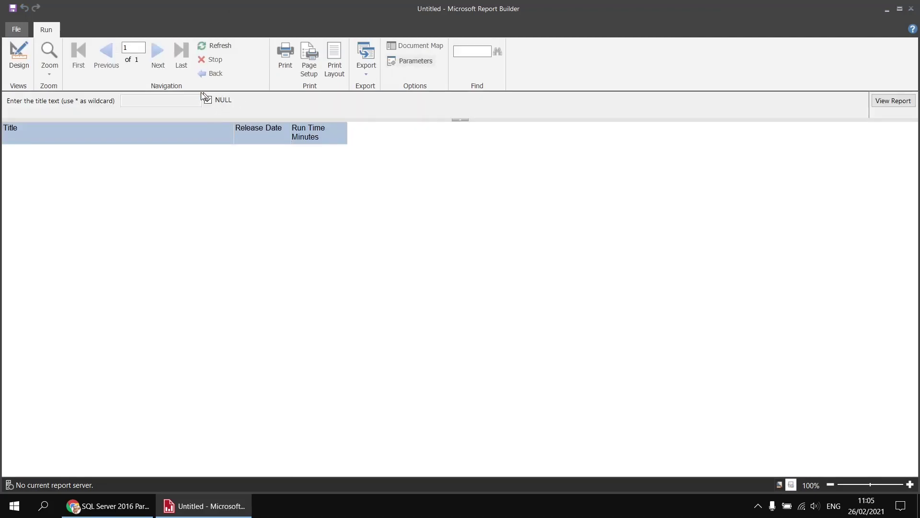
pyautogui.click(208, 100)
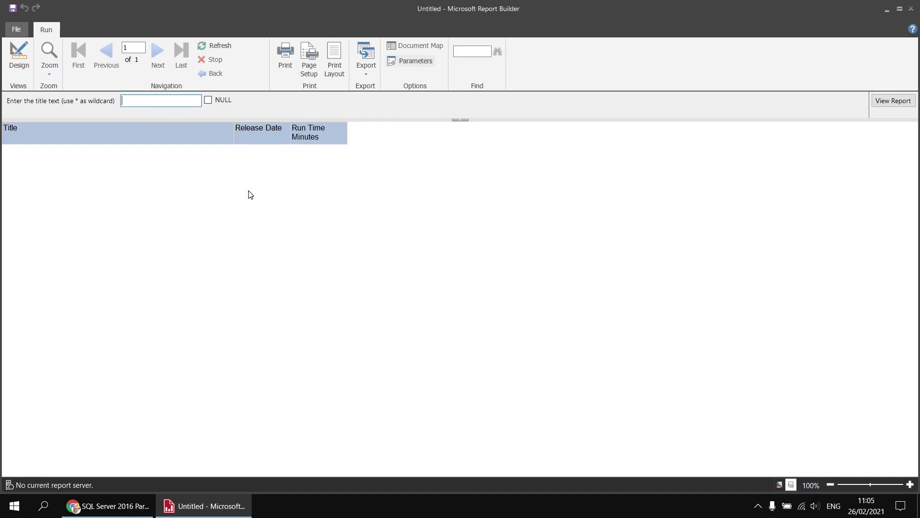
pyautogui.write('King Kong')
pyautogui.press('Return')
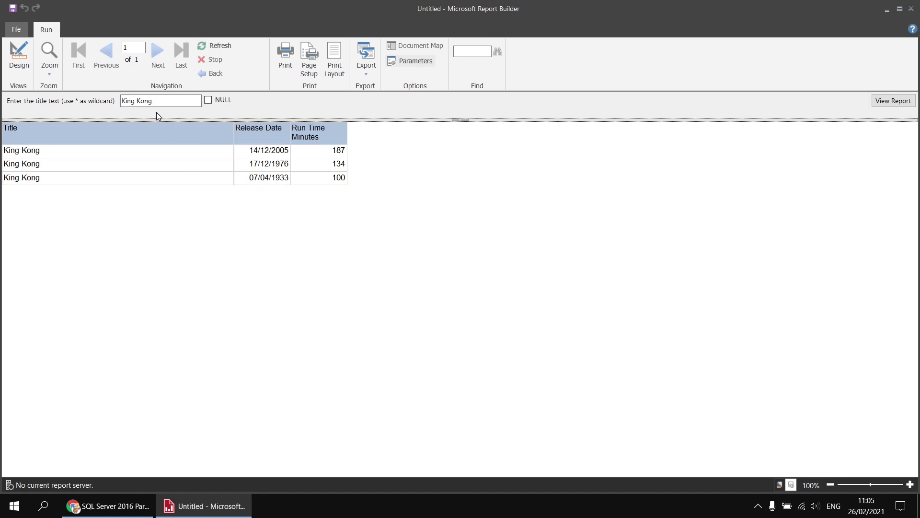
# Step: View the report for the title text King*, and again for lowercase king*
pyautogui.moveTo(159, 102); pyautogui.dragTo(136, 100)
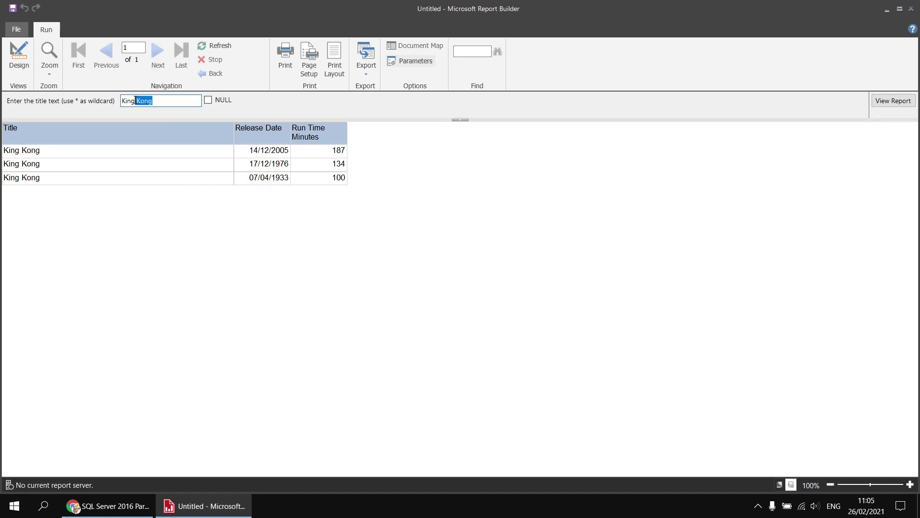
pyautogui.write('*')
pyautogui.click(893, 100)
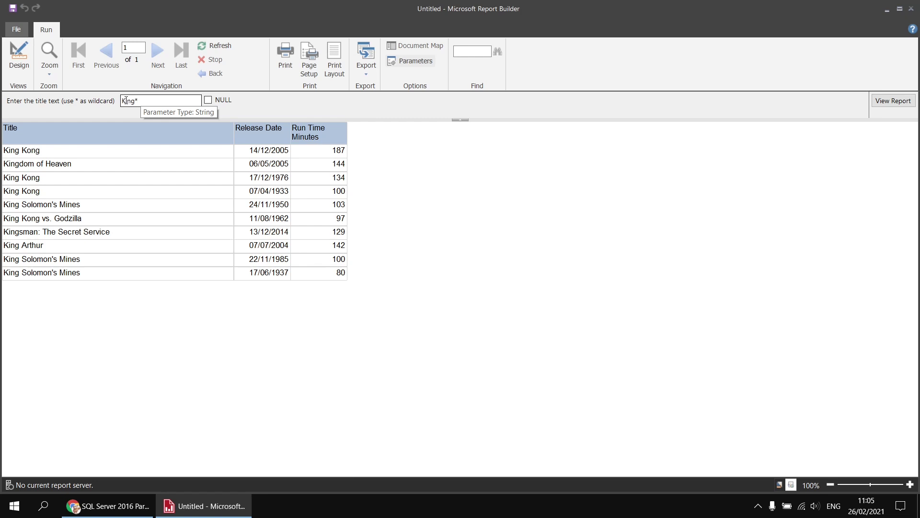
pyautogui.moveTo(125, 101); pyautogui.dragTo(121, 101)
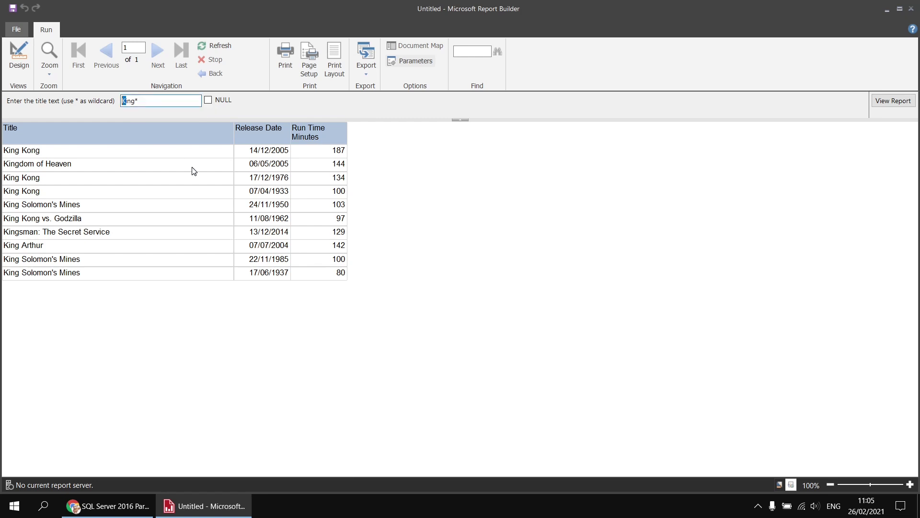
pyautogui.write('k')
pyautogui.click(904, 102)
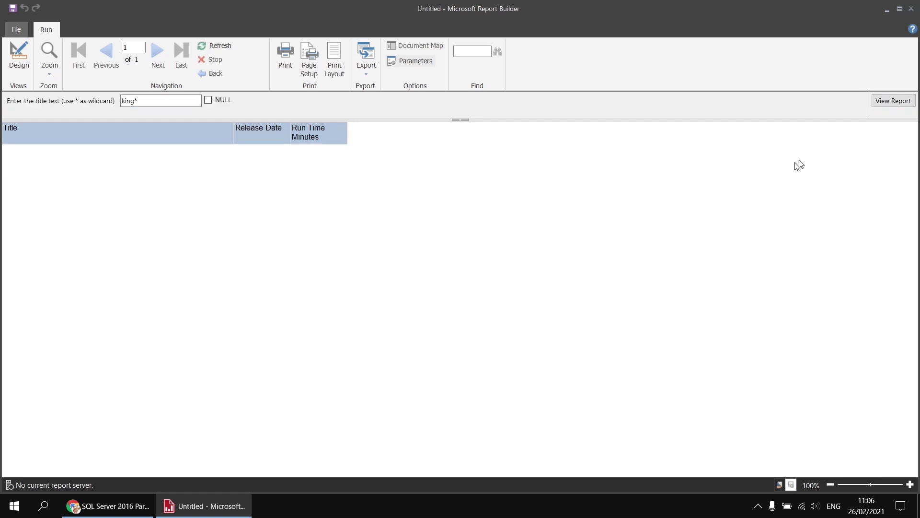
# Step: View the report for the title texts star* and Star*, and return to the design view
pyautogui.doubleClick(133, 101)
pyautogui.write('star*')
pyautogui.click(892, 100)
pyautogui.doubleClick(125, 102)
pyautogui.write('Star*')
pyautogui.click(889, 101)
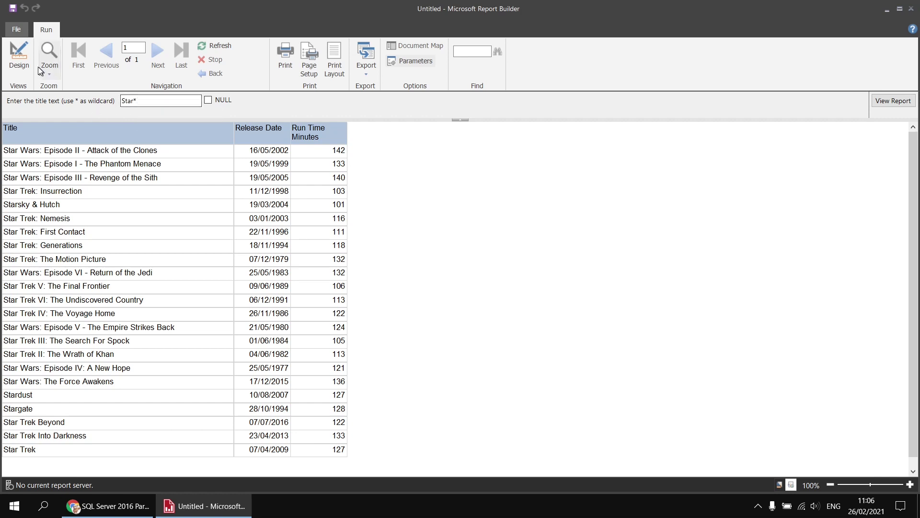
pyautogui.click(19, 55)
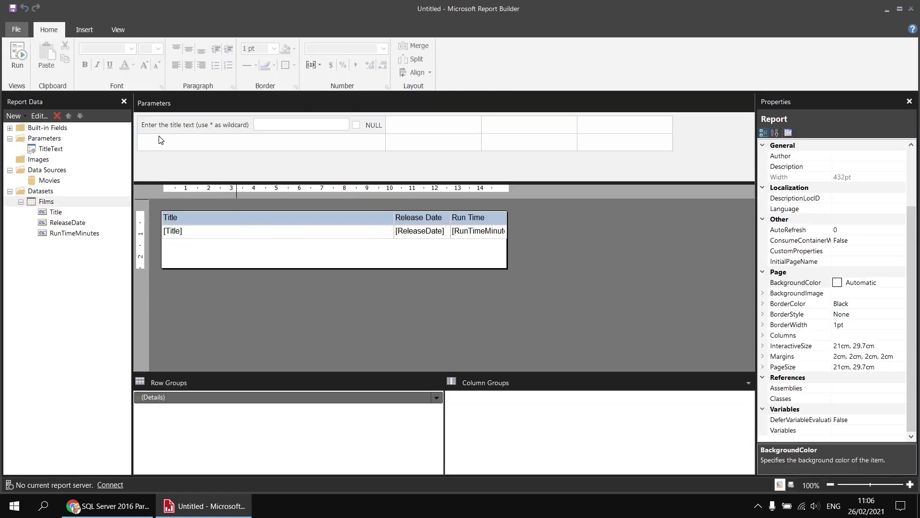
# Step: Edit the Films dataset's filter expression so that Fields!Title.Value is wrapped in the LCase function
pyautogui.rightClick(59, 205)
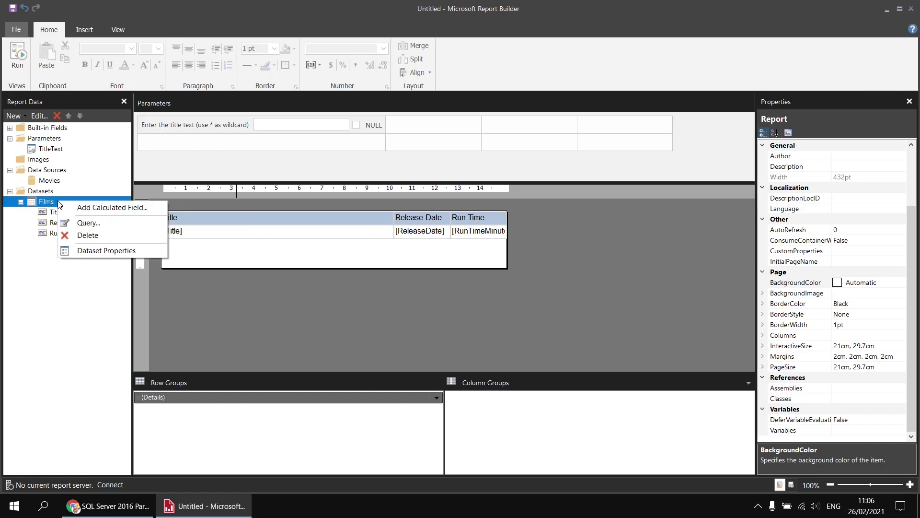
pyautogui.click(115, 254)
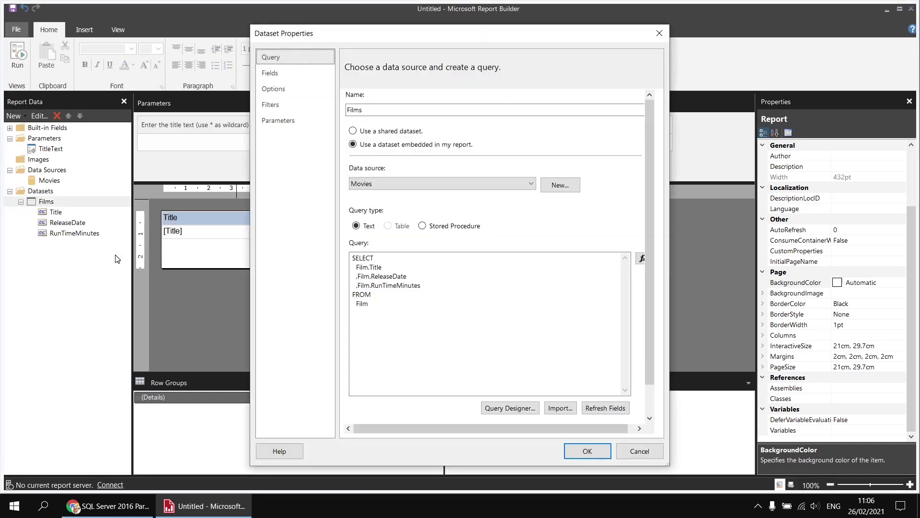
pyautogui.click(276, 105)
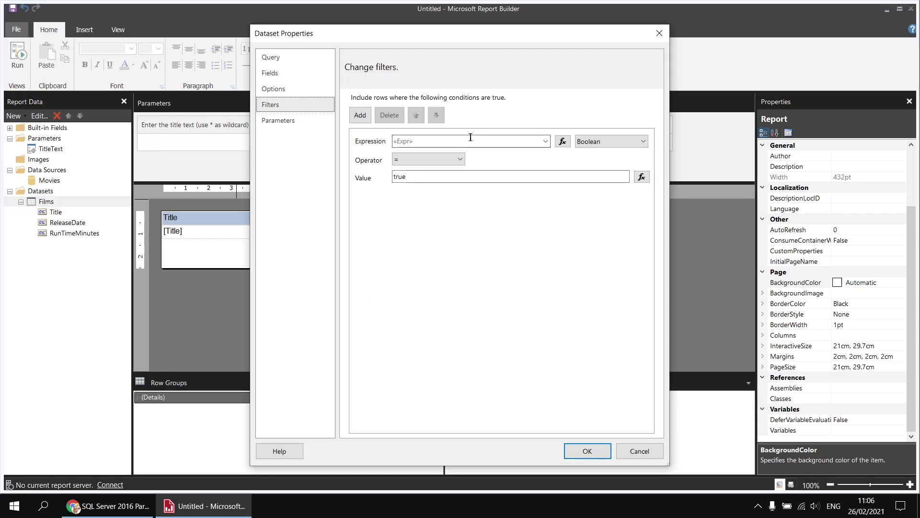
pyautogui.click(562, 142)
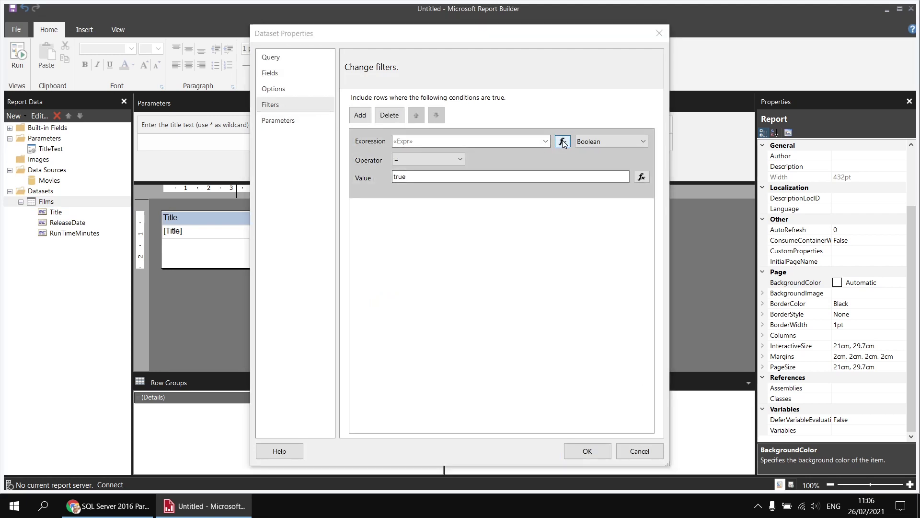
pyautogui.click(283, 99)
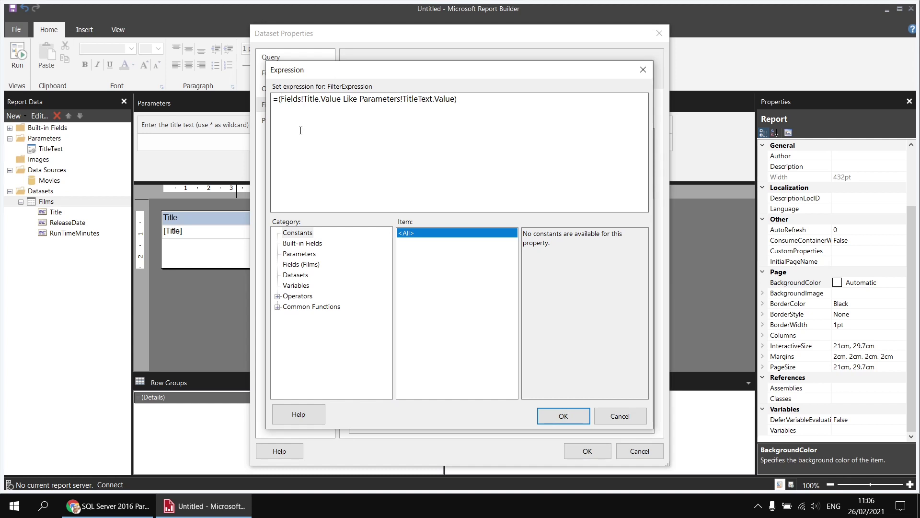
pyautogui.write('L')
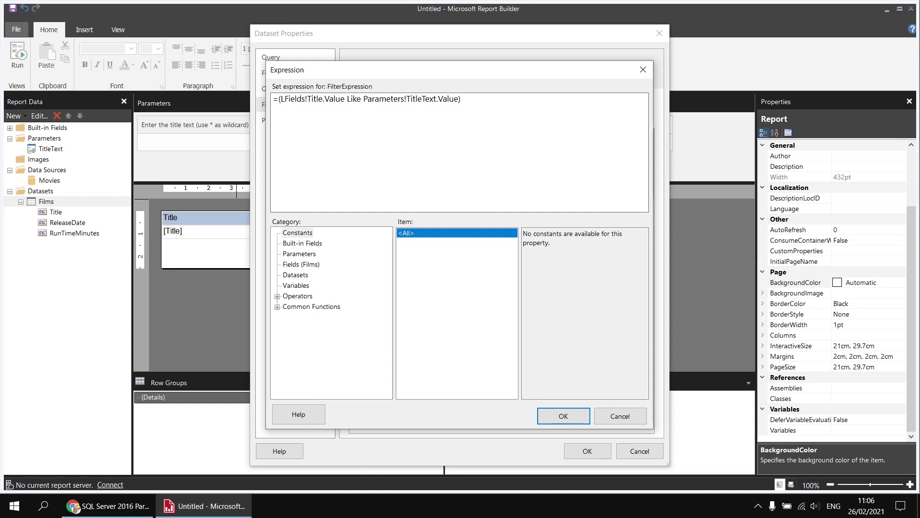
pyautogui.write('Case')
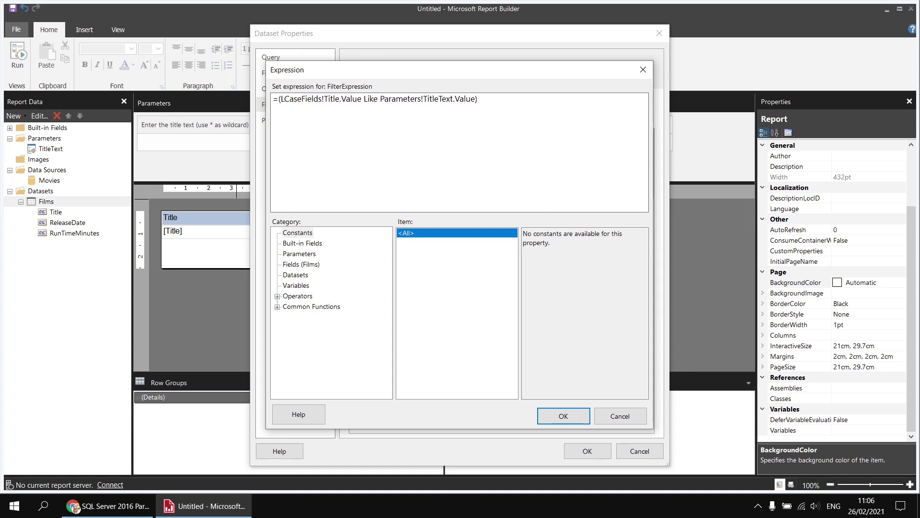
pyautogui.write('(')
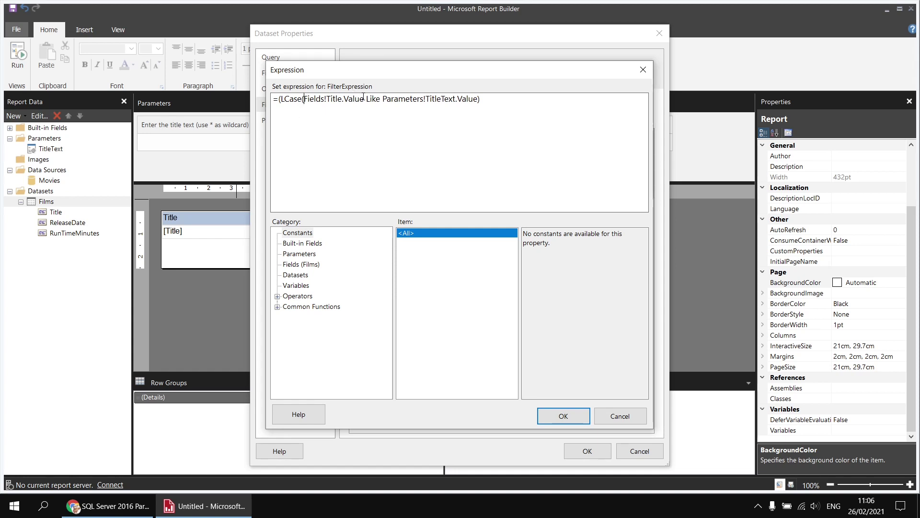
pyautogui.write(')')
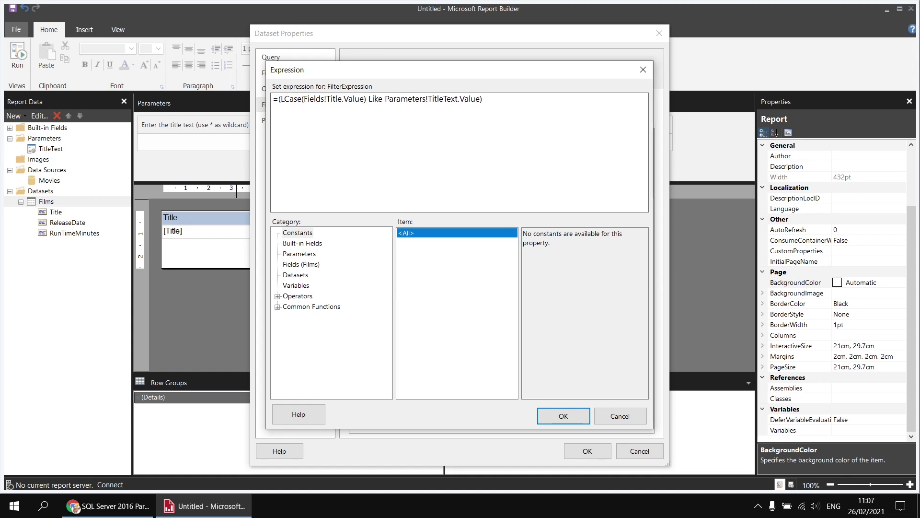
# Step: Wrap Parameters!TitleText.Value in LCase in the filter expression as well, and save the Films dataset
pyautogui.click(387, 99)
pyautogui.write('LCase')
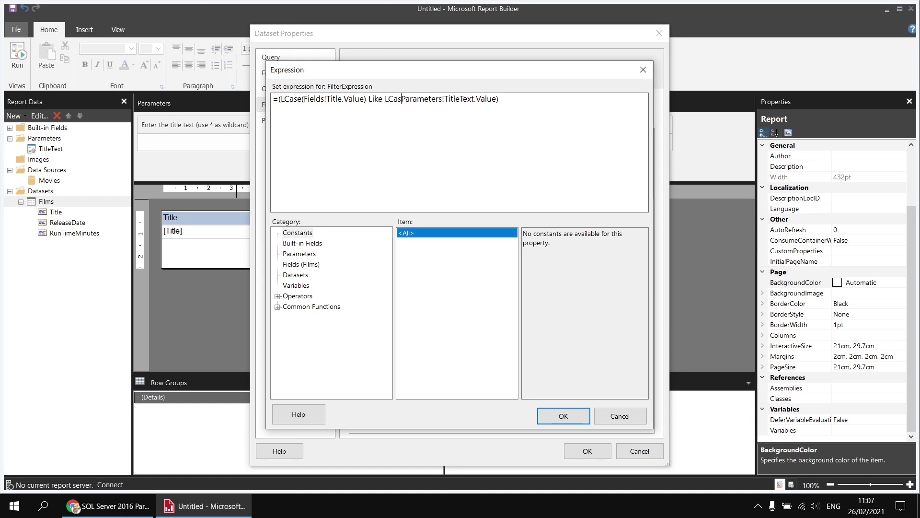
pyautogui.write('(')
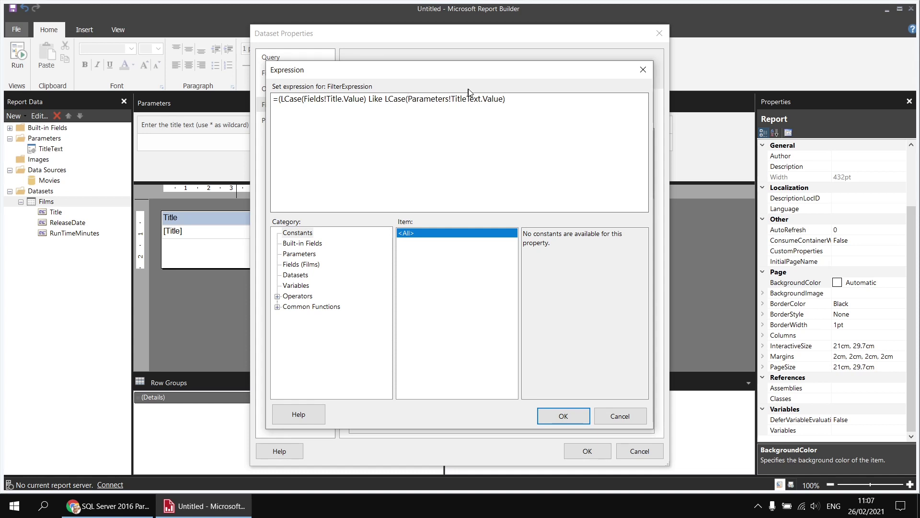
pyautogui.click(505, 100)
pyautogui.write(')')
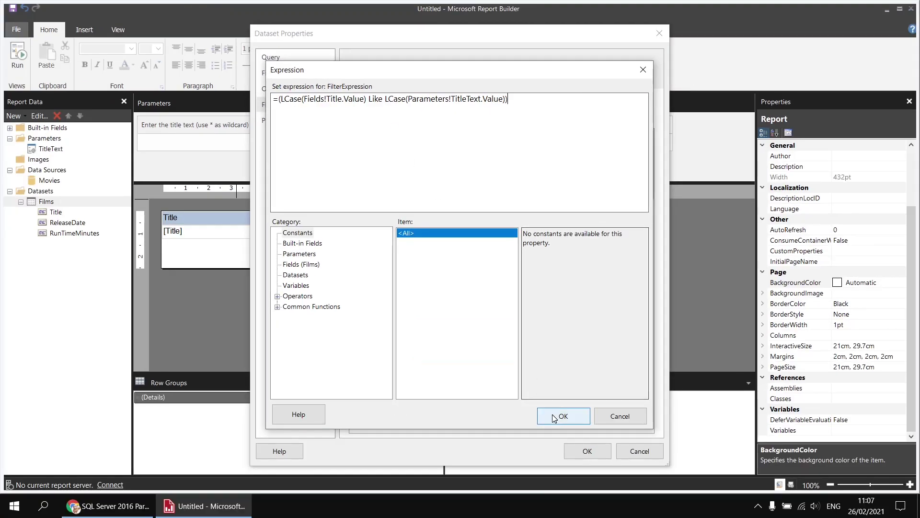
pyautogui.click(552, 414)
pyautogui.click(587, 451)
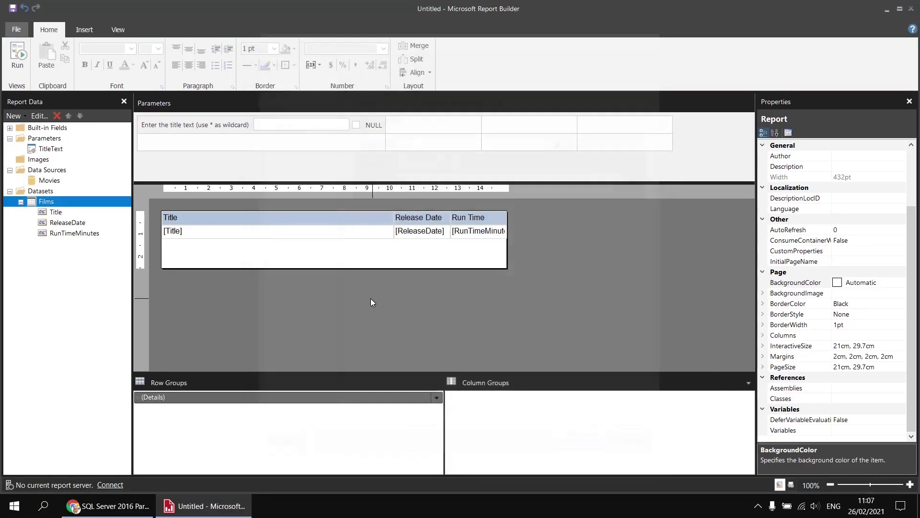
# Step: Run the report, clear the NULL option and view the films for the title text star*
pyautogui.click(17, 55)
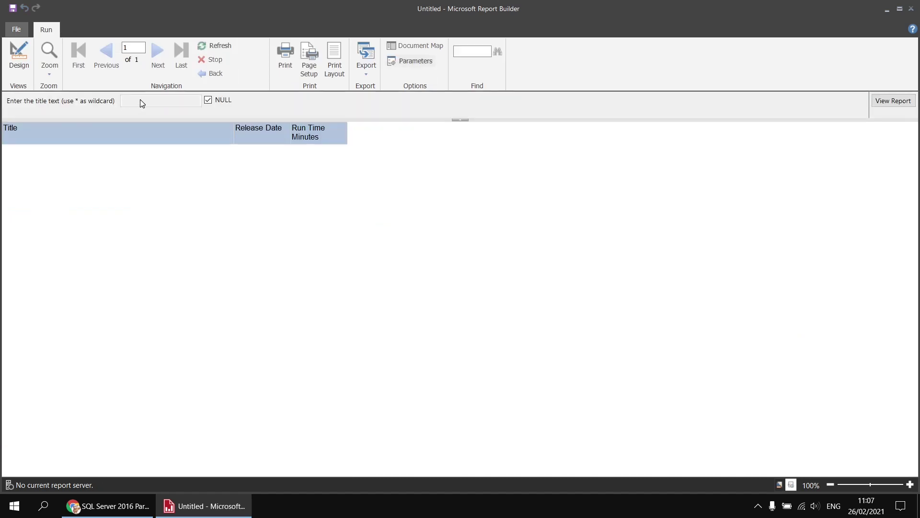
pyautogui.click(209, 101)
pyautogui.click(169, 102)
pyautogui.write('st')
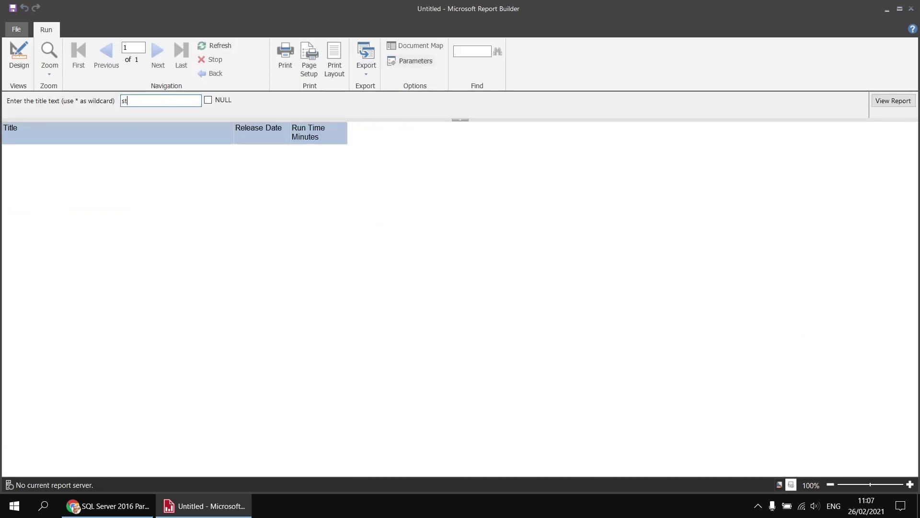
pyautogui.write('ar*')
pyautogui.click(893, 101)
# Step: View the report for the uppercase title texts STAR* and KING*
pyautogui.moveTo(147, 102); pyautogui.dragTo(104, 99)
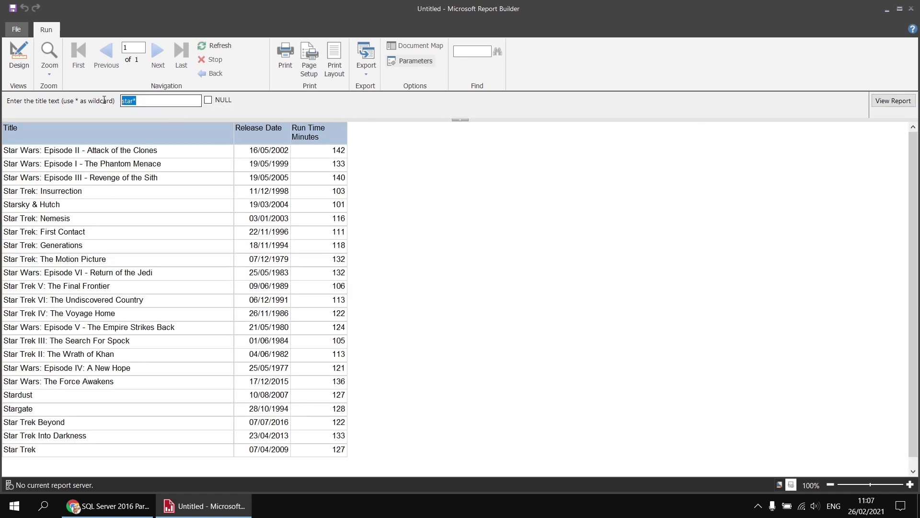
pyautogui.write('STAR*')
pyautogui.press('Return')
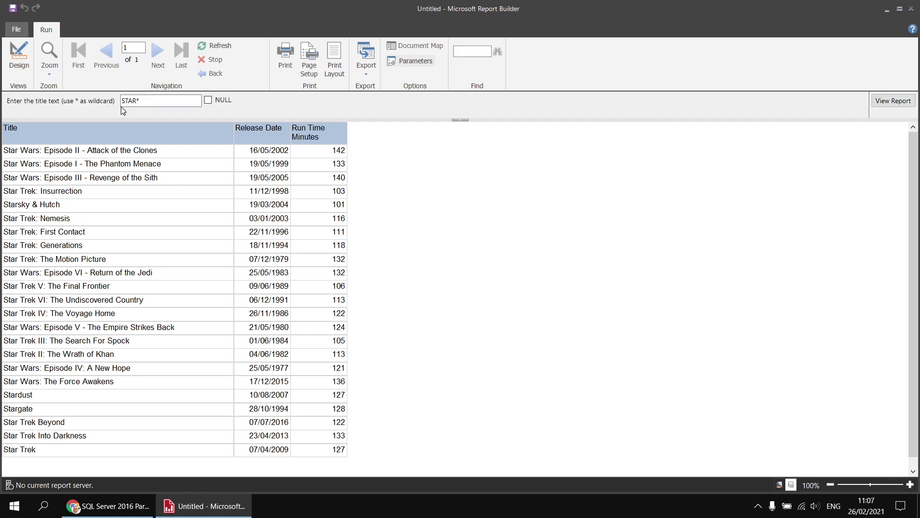
pyautogui.doubleClick(131, 100)
pyautogui.write('KING*')
pyautogui.press('Return')
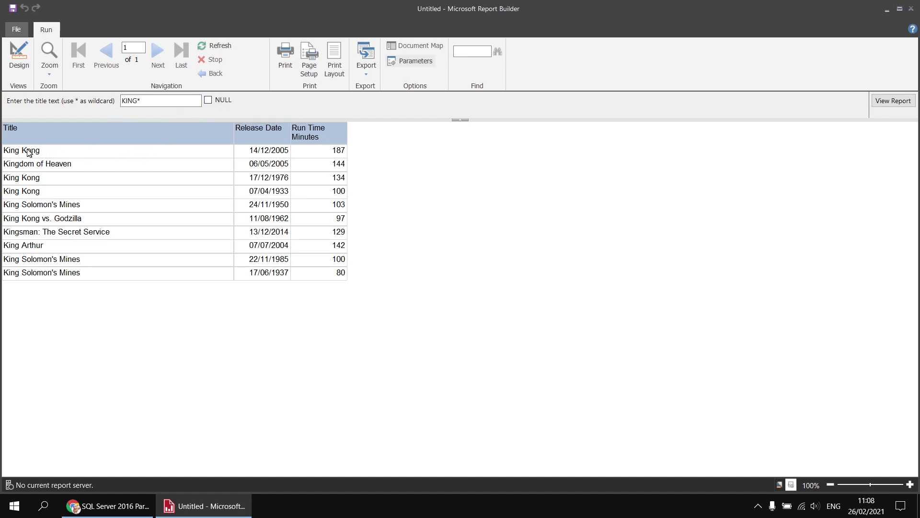
# Step: Set the title text parameter to NULL and return to the design view
pyautogui.click(128, 100)
pyautogui.click(208, 101)
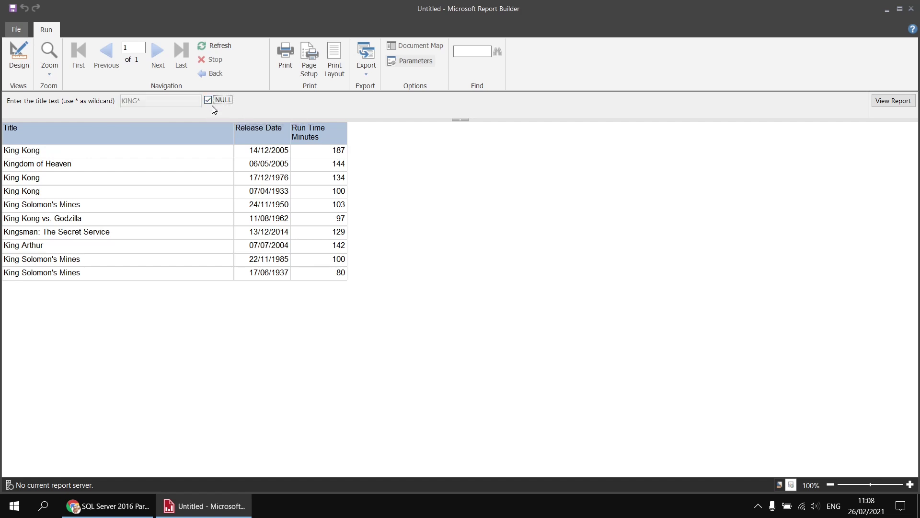
pyautogui.click(29, 57)
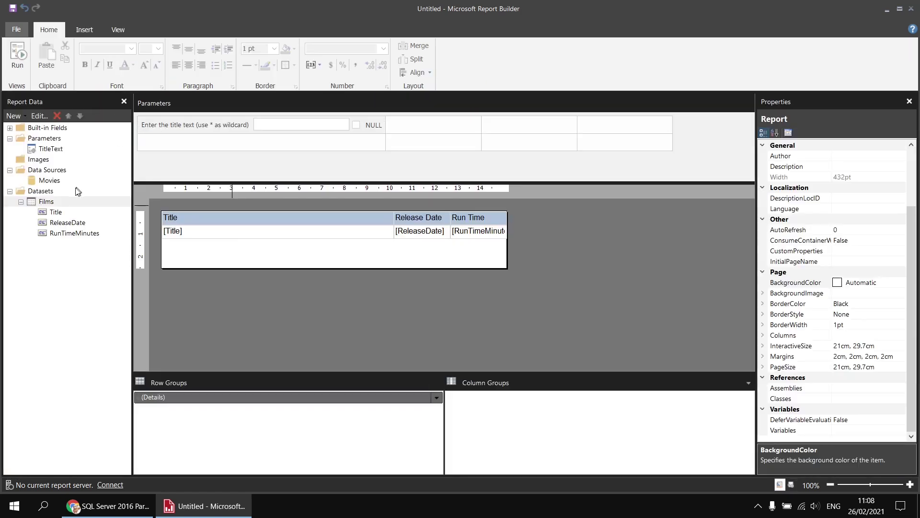
# Step: Reopen the Films dataset's filter expression and add an OR operator after the Like comparison, inside the final closing bracket
pyautogui.rightClick(55, 204)
pyautogui.click(87, 257)
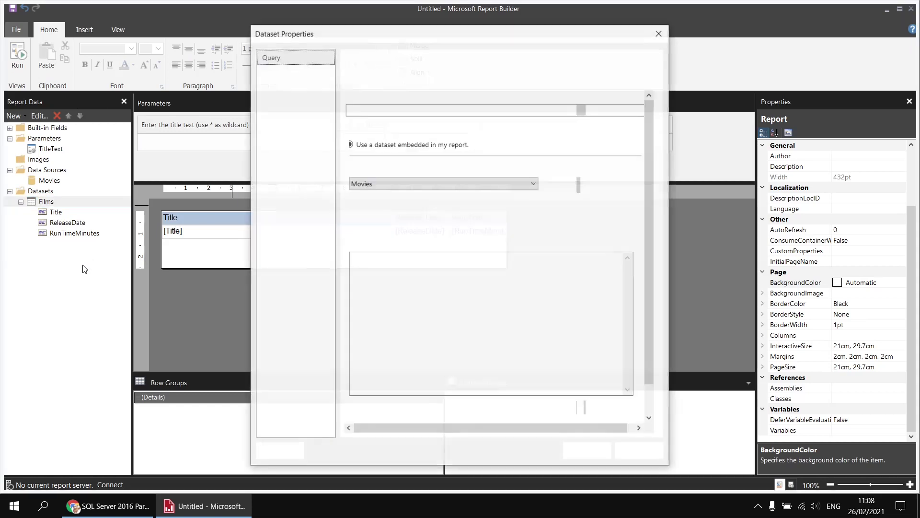
pyautogui.click(288, 105)
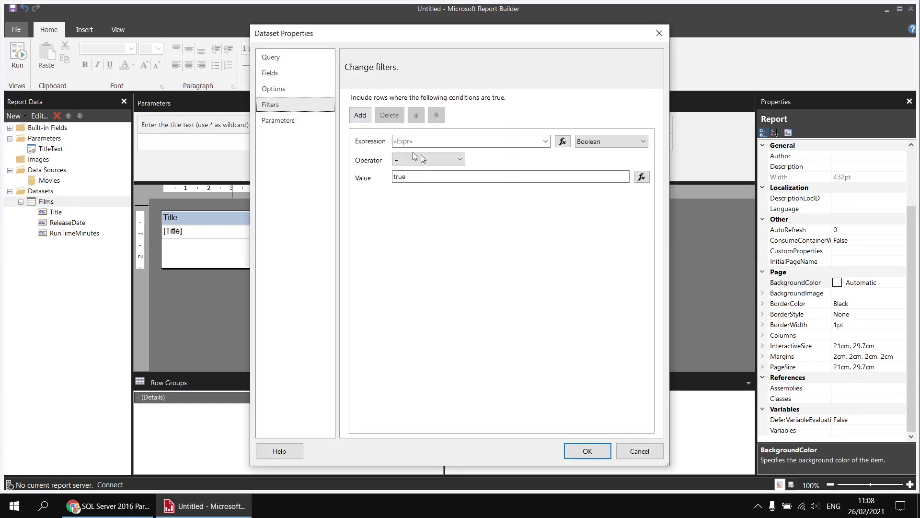
pyautogui.click(562, 141)
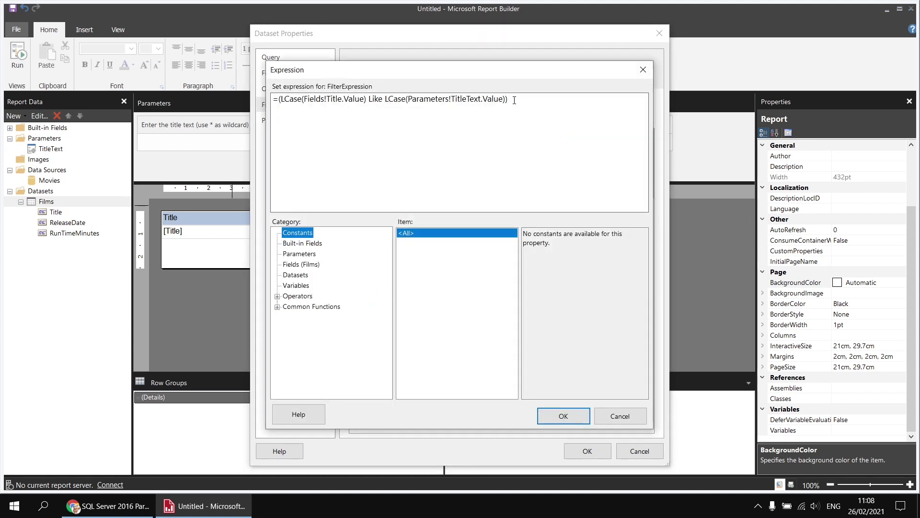
pyautogui.click(513, 124)
pyautogui.press('Left')
pyautogui.write('OR')
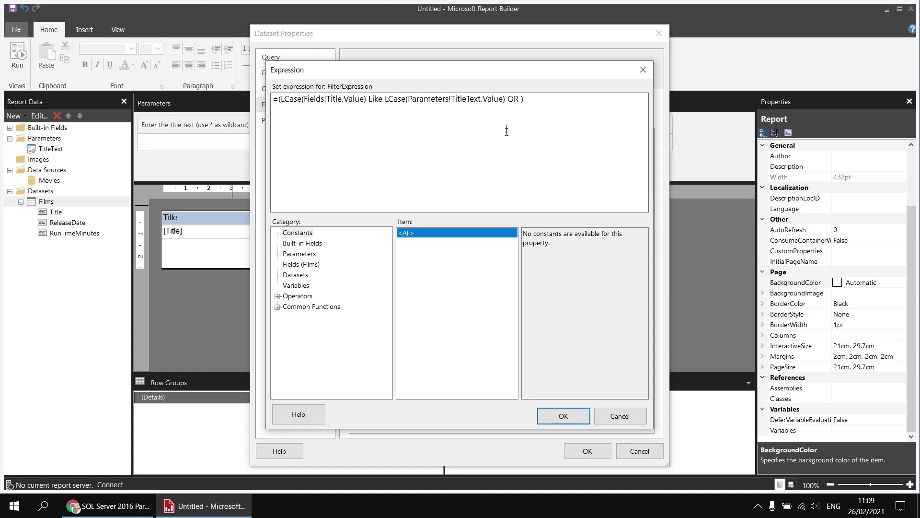
# Step: Complete the OR condition with Parameters!TitleText.Value Is Nothing and save the Films dataset
pyautogui.click(309, 254)
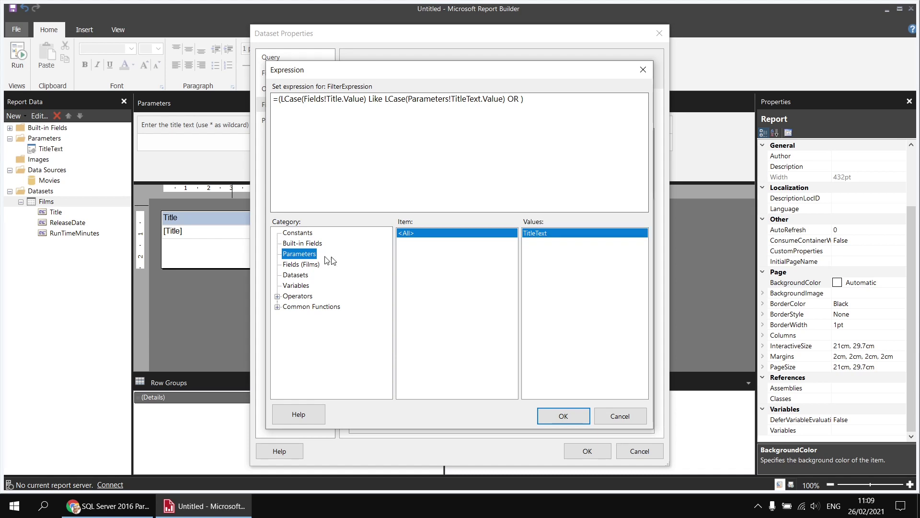
pyautogui.doubleClick(538, 234)
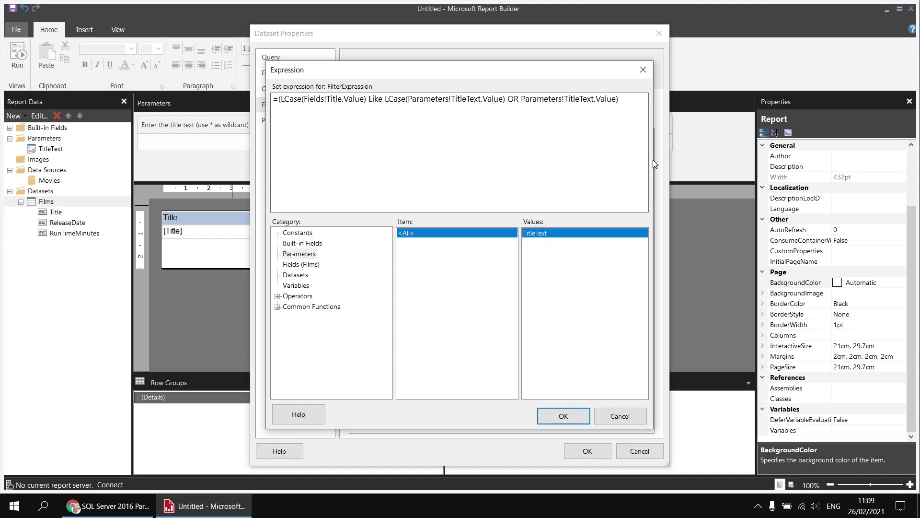
pyautogui.moveTo(653, 159); pyautogui.dragTo(756, 154)
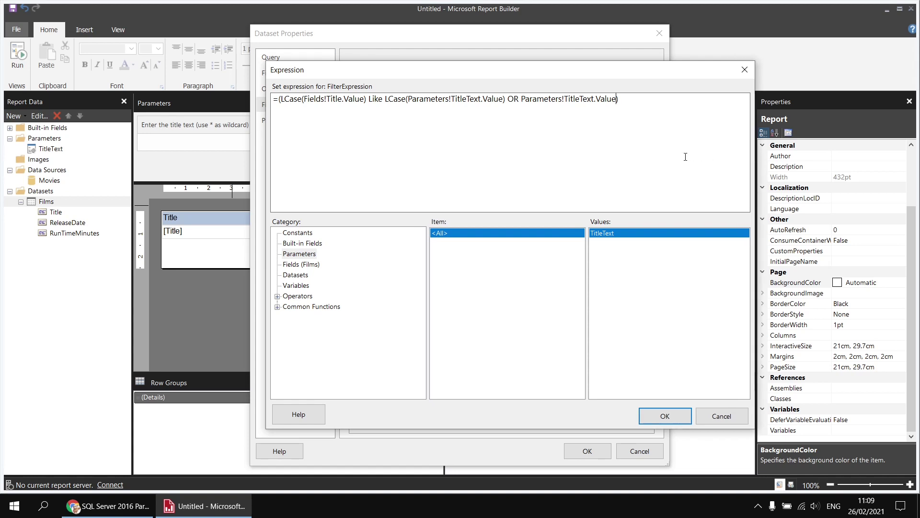
pyautogui.write('Is Nothing')
pyautogui.click(657, 416)
pyautogui.click(588, 450)
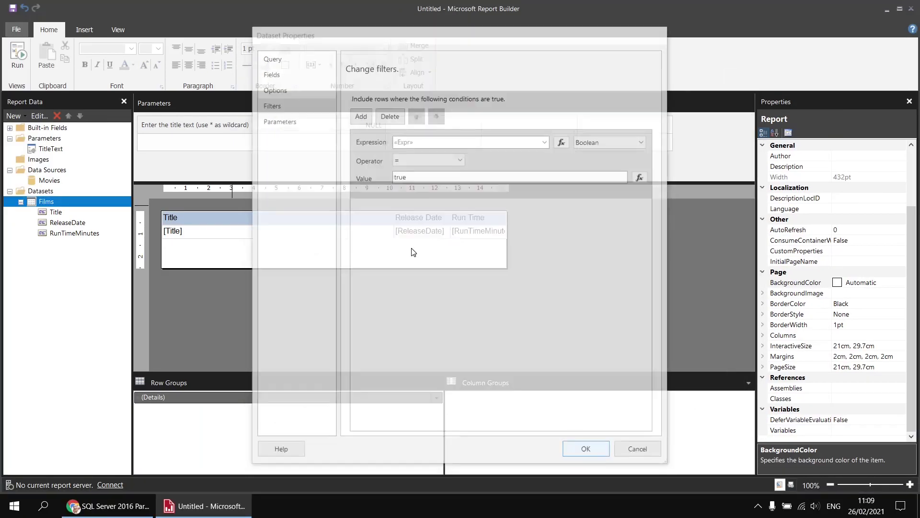
# Step: Run the report with the default NULL title text, and return to the design view
pyautogui.click(17, 54)
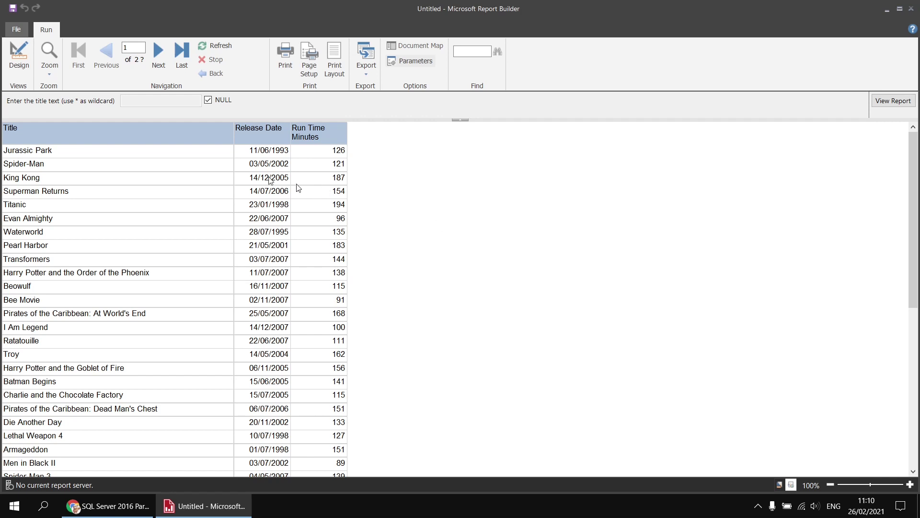
pyautogui.click(19, 55)
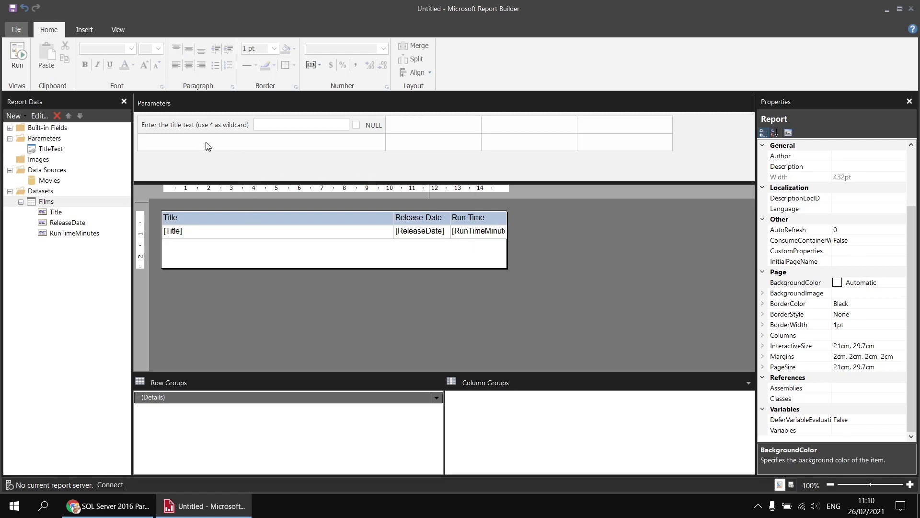
# Step: Add a report parameter below the title text parameter, named MinRunTime, with the prompt "Enter the minimum run time"
pyautogui.rightClick(185, 141)
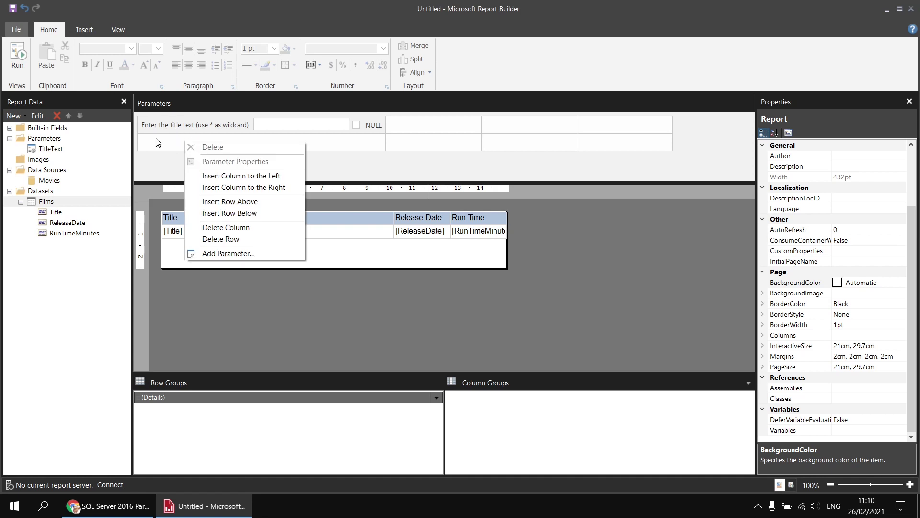
pyautogui.click(214, 254)
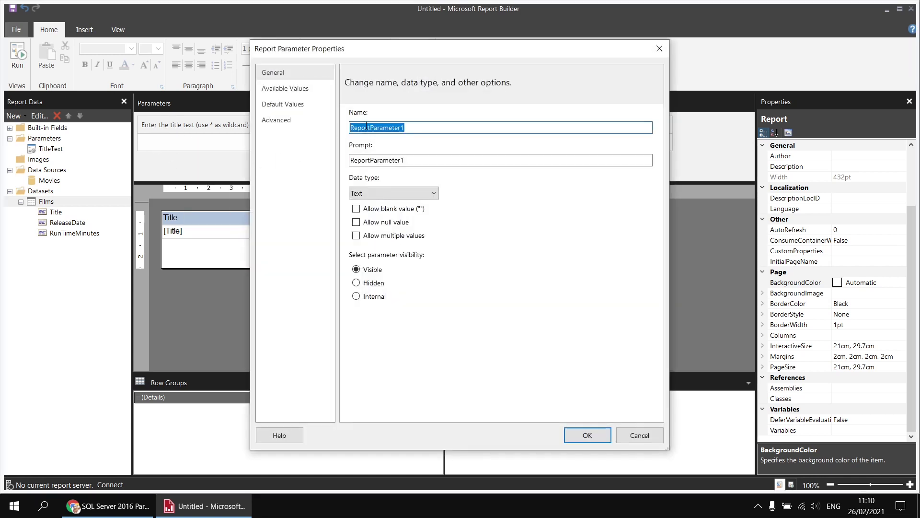
pyautogui.write('MinRunTime')
pyautogui.press('Tab')
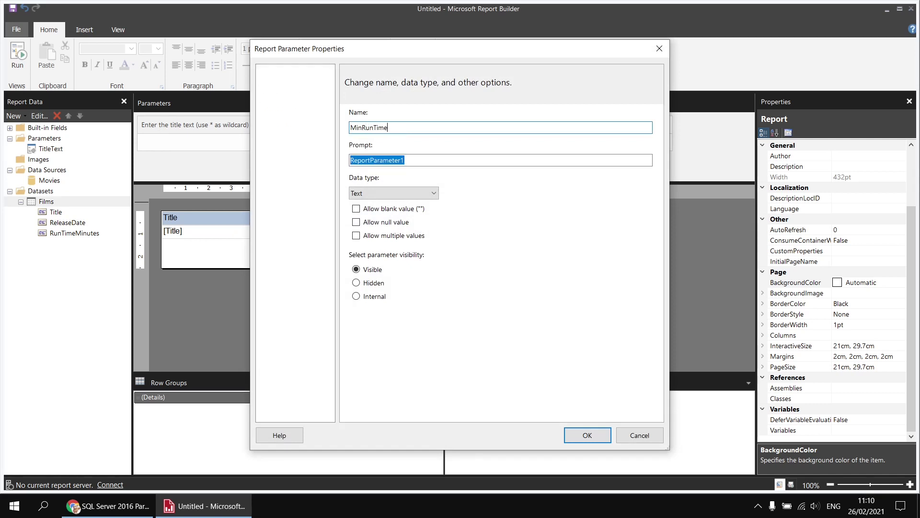
pyautogui.write('Enter the ')
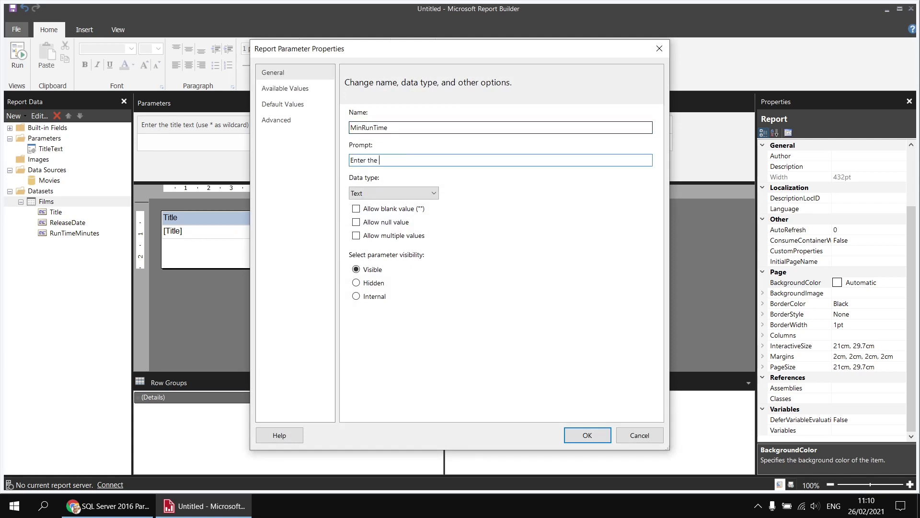
pyautogui.write('minimum run time')
# Step: Set the MinRunTime parameter's data type to Integer, allow null values, and save the parameter
pyautogui.click(412, 193)
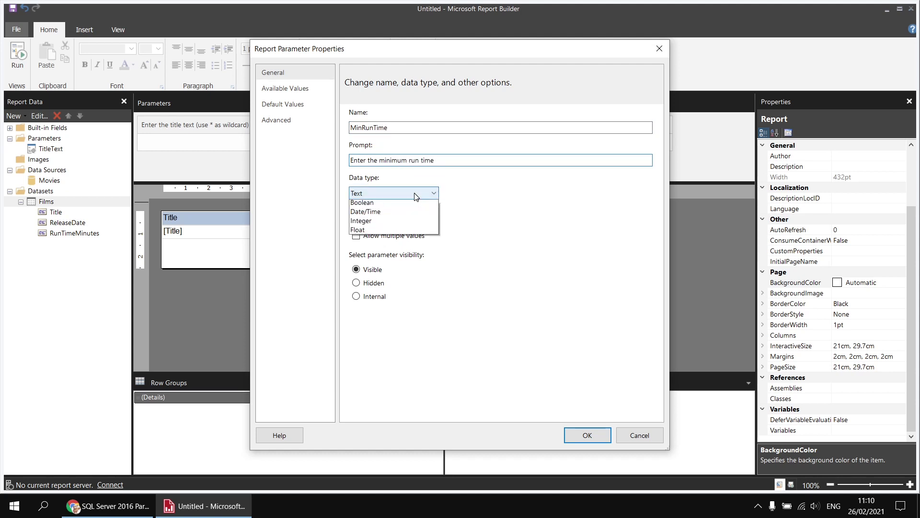
pyautogui.click(390, 233)
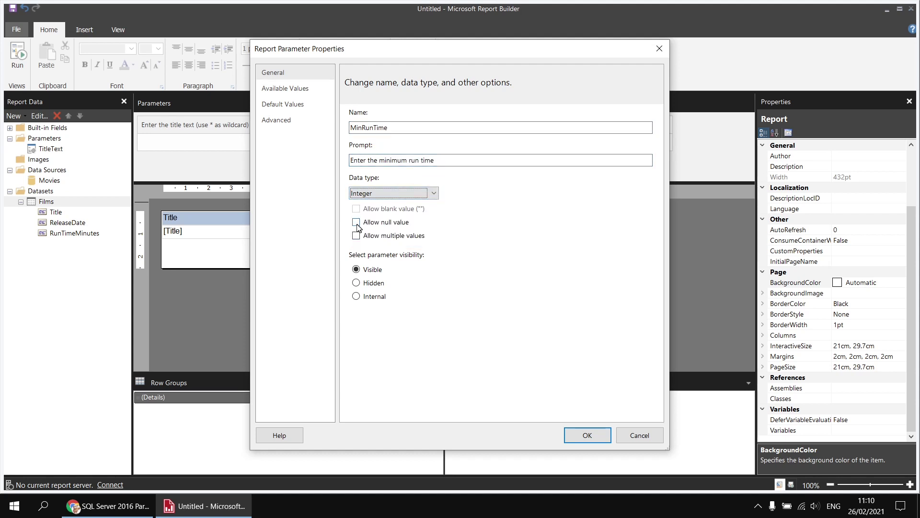
pyautogui.click(356, 222)
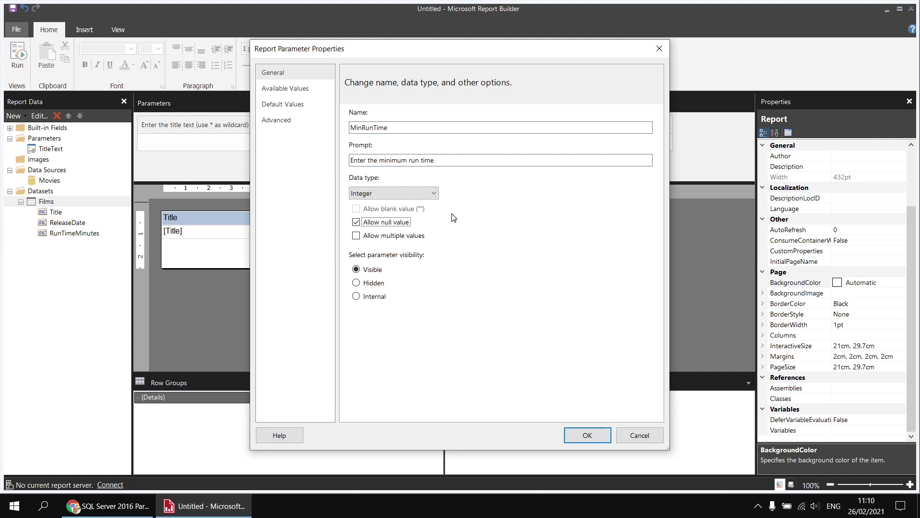
pyautogui.click(587, 434)
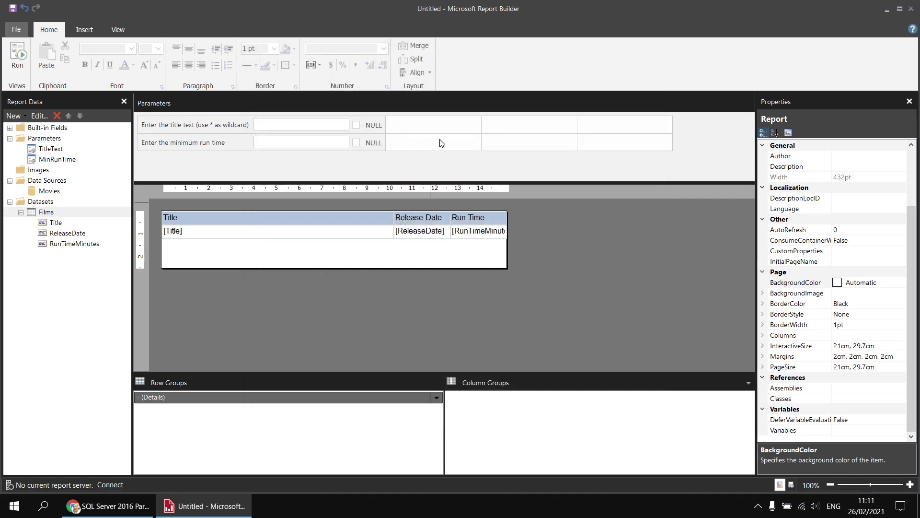
# Step: Add a report parameter beside the minimum run time one, named MaxRunTime, with the prompt "Enter the maximum run time"
pyautogui.rightClick(413, 147)
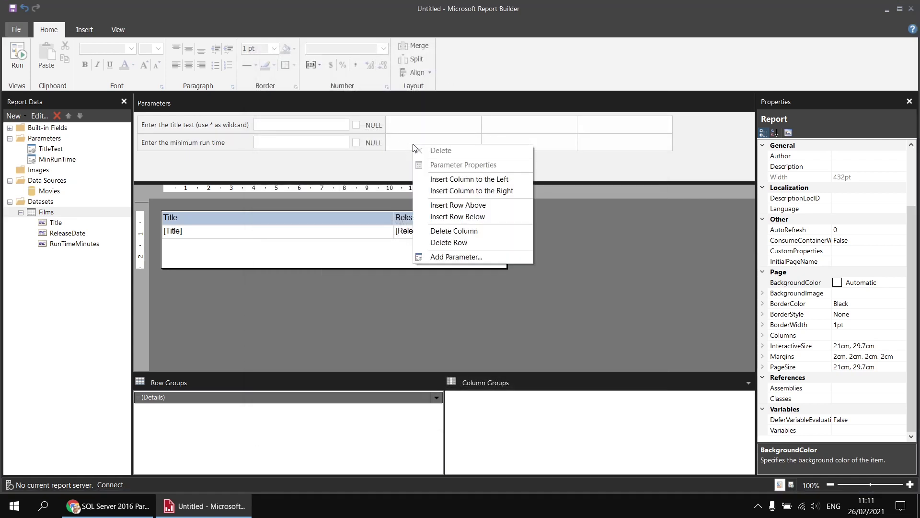
pyautogui.click(441, 257)
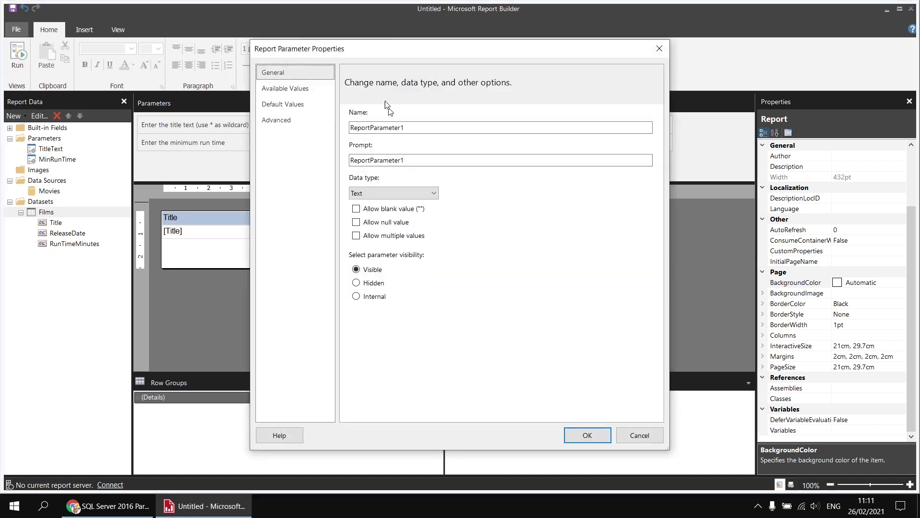
pyautogui.write('Max')
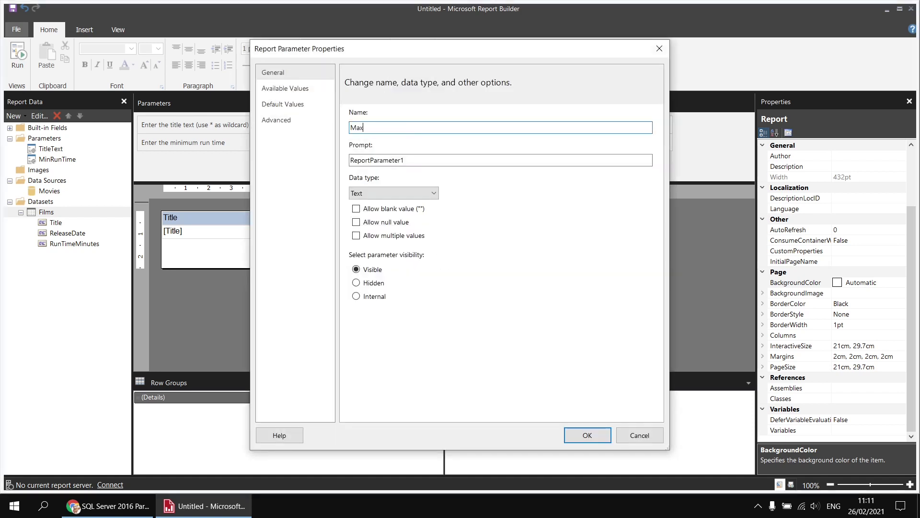
pyautogui.write('RunTime')
pyautogui.press('Tab')
pyautogui.write('Enter')
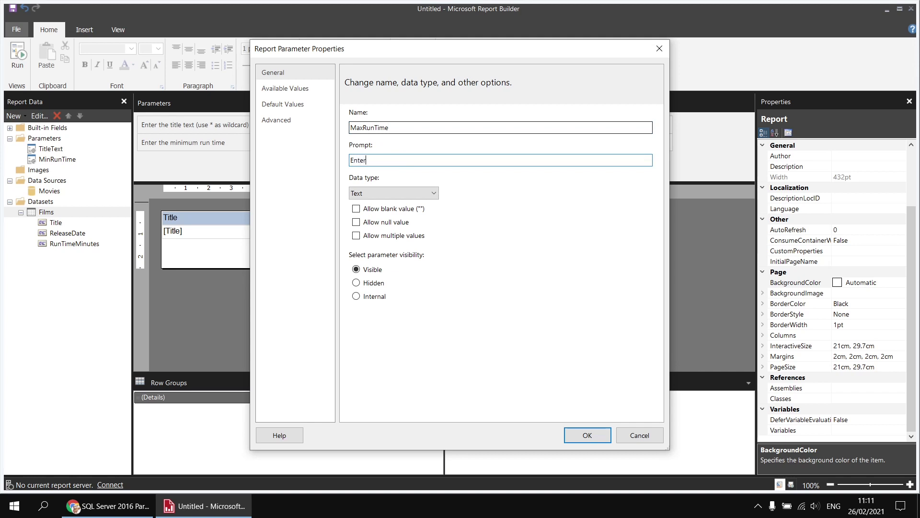
pyautogui.write(' the maximum run time')
# Step: Make the MaxRunTime parameter an Integer that allows null values, and save it
pyautogui.click(421, 192)
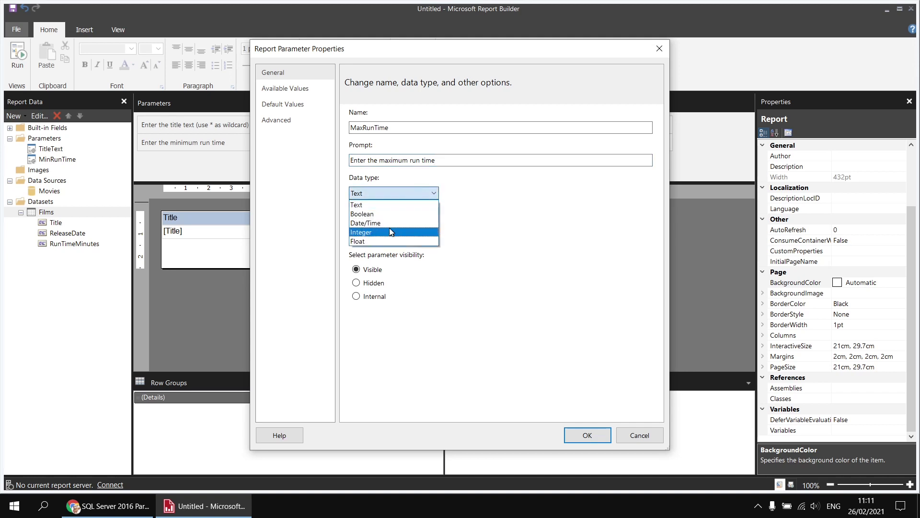
pyautogui.click(370, 233)
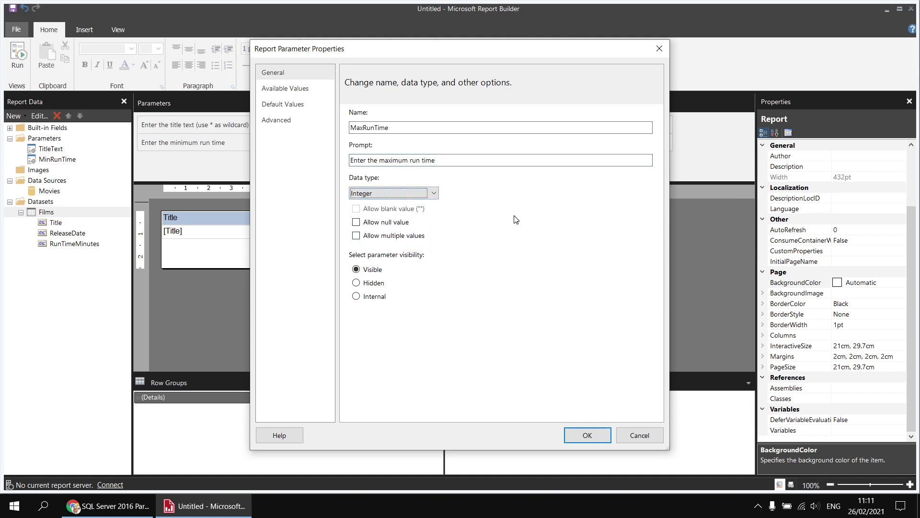
pyautogui.click(357, 222)
pyautogui.click(586, 434)
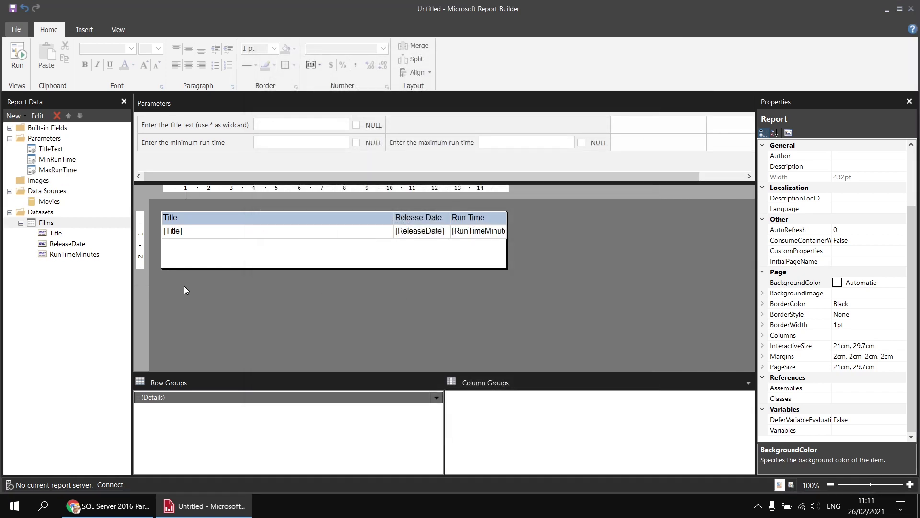
# Step: Open the Films dataset's filter expression and append AND, followed by an empty pair of brackets on a second line
pyautogui.rightClick(62, 224)
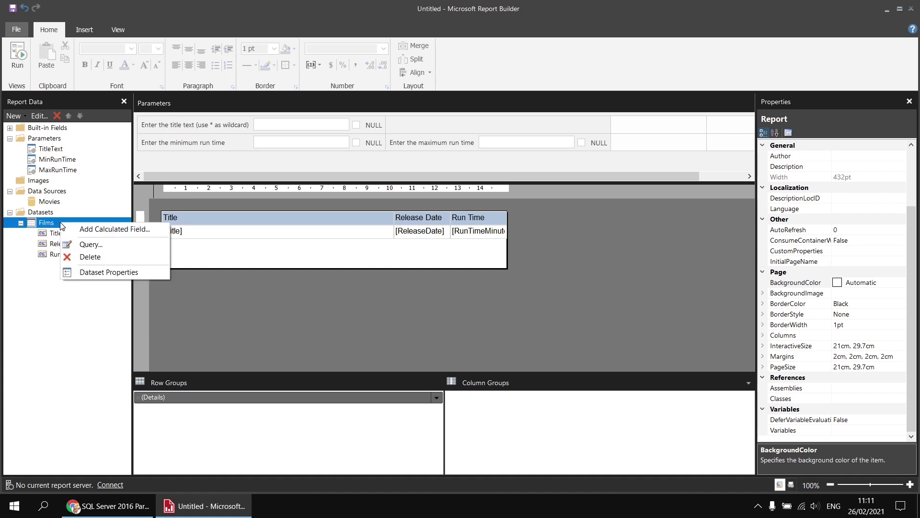
pyautogui.click(96, 273)
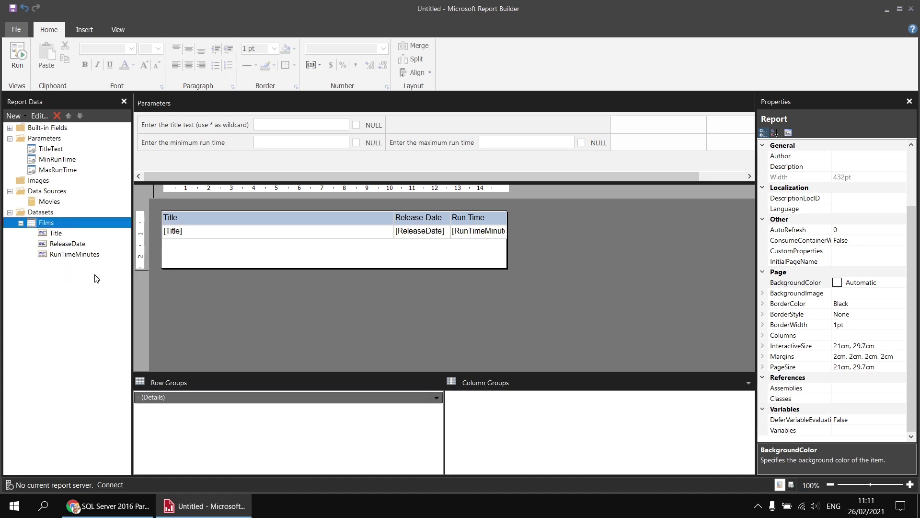
pyautogui.click(282, 105)
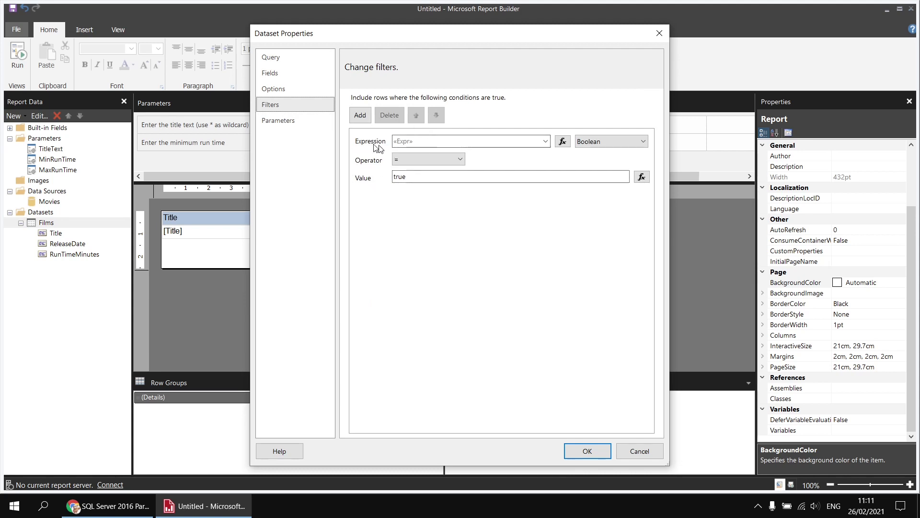
pyautogui.click(408, 142)
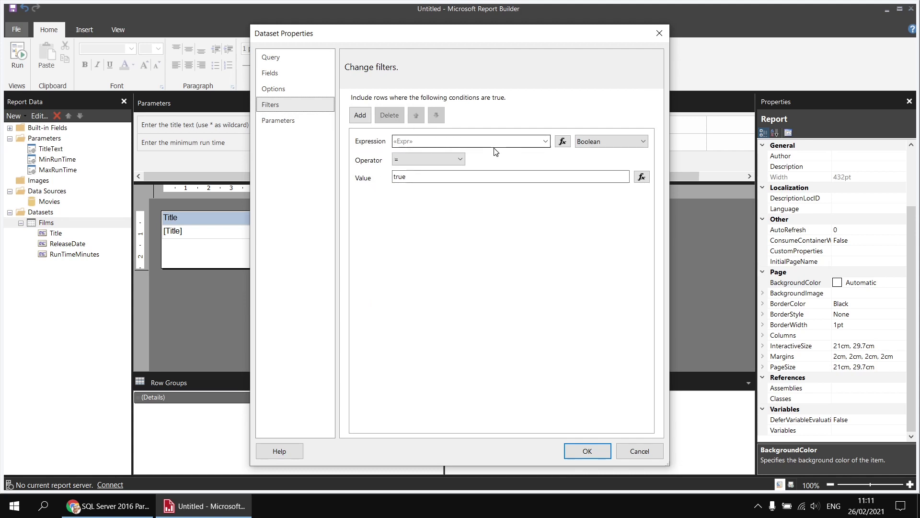
pyautogui.click(562, 142)
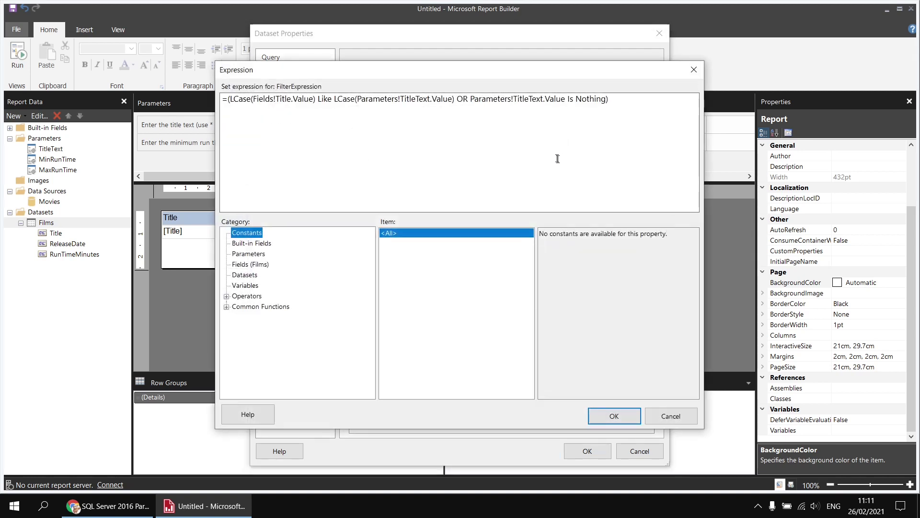
pyautogui.click(622, 105)
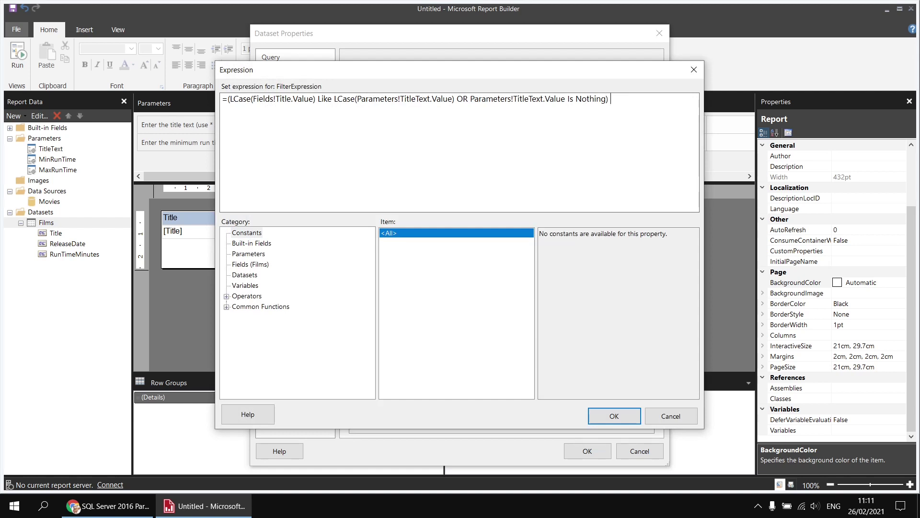
pyautogui.write('AND')
pyautogui.press('Return')
pyautogui.write('()')
# Step: Inside the new brackets, build the comparison Fields!RunTimeMinutes.Value >= Parameters!MinRunTime.Value
pyautogui.click(251, 265)
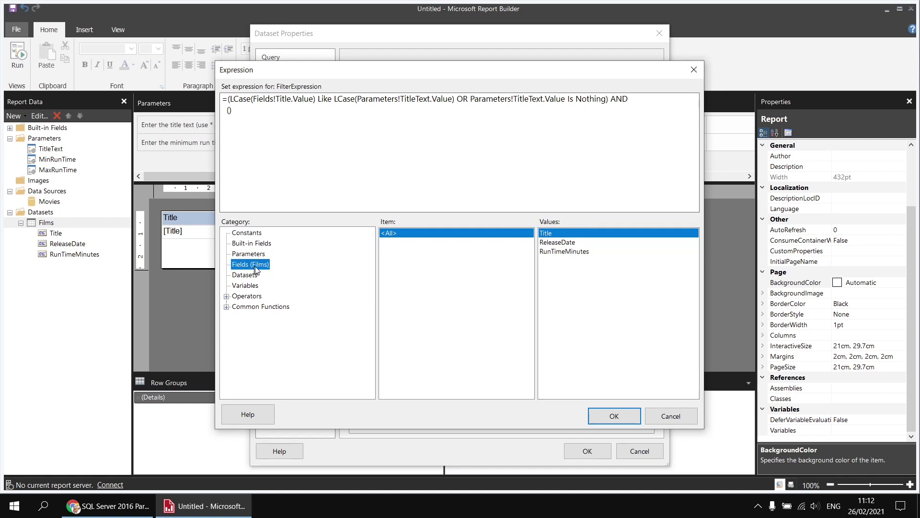
pyautogui.doubleClick(564, 252)
pyautogui.write('>=')
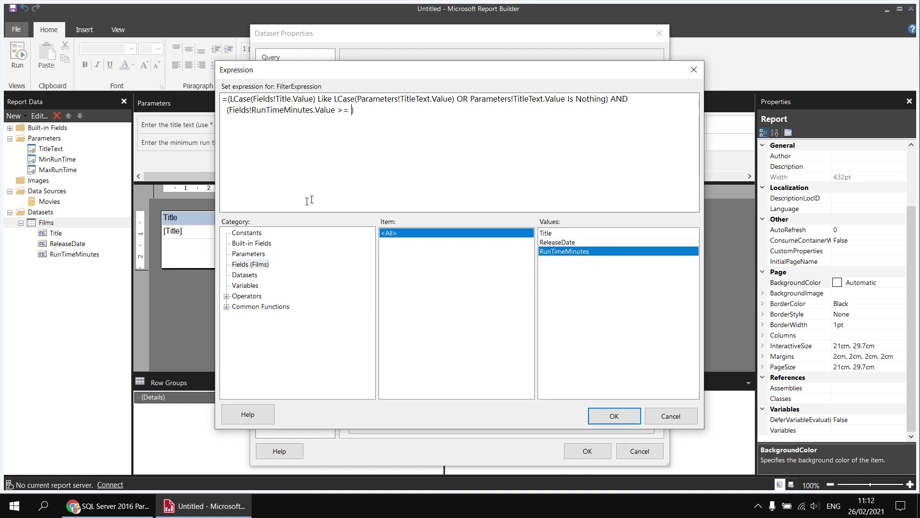
pyautogui.click(243, 254)
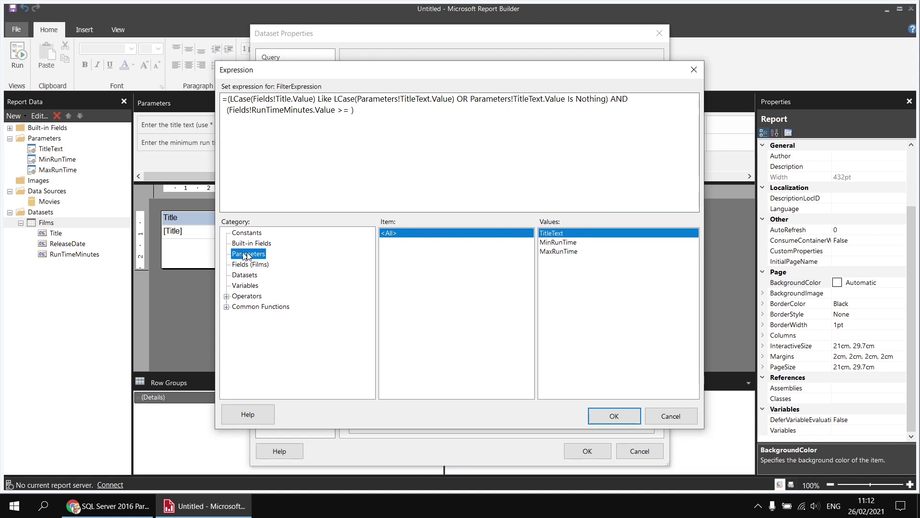
pyautogui.doubleClick(561, 242)
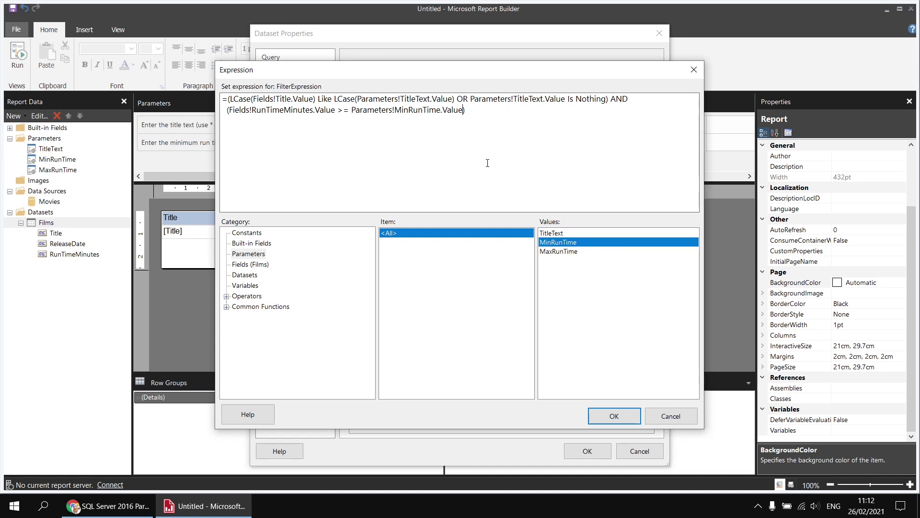
# Step: Extend the minimum run time condition with OR Parameters!MinRunTime.Value Is Nothing inside the same brackets
pyautogui.write('OR')
pyautogui.doubleClick(573, 244)
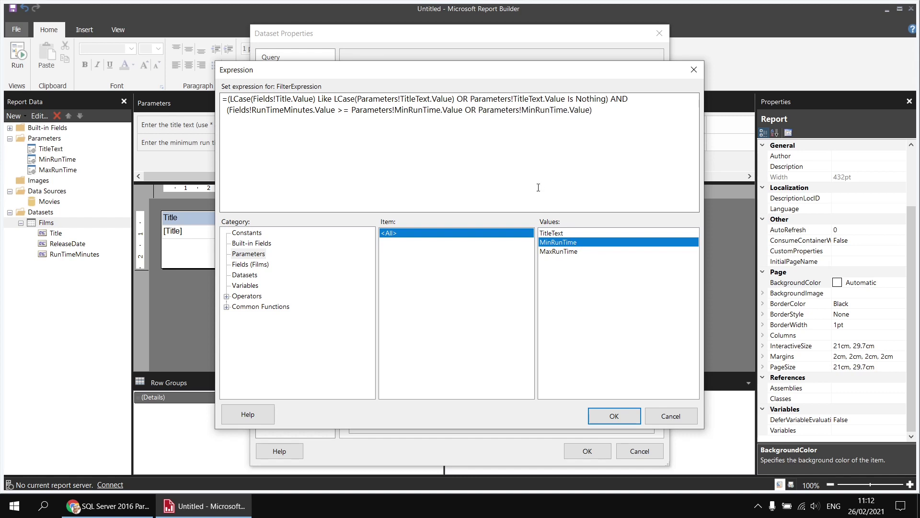
pyautogui.write('IS N')
pyautogui.press('BackSpace')
pyautogui.press('BackSpace')
pyautogui.press('BackSpace')
pyautogui.write('s Nothing')
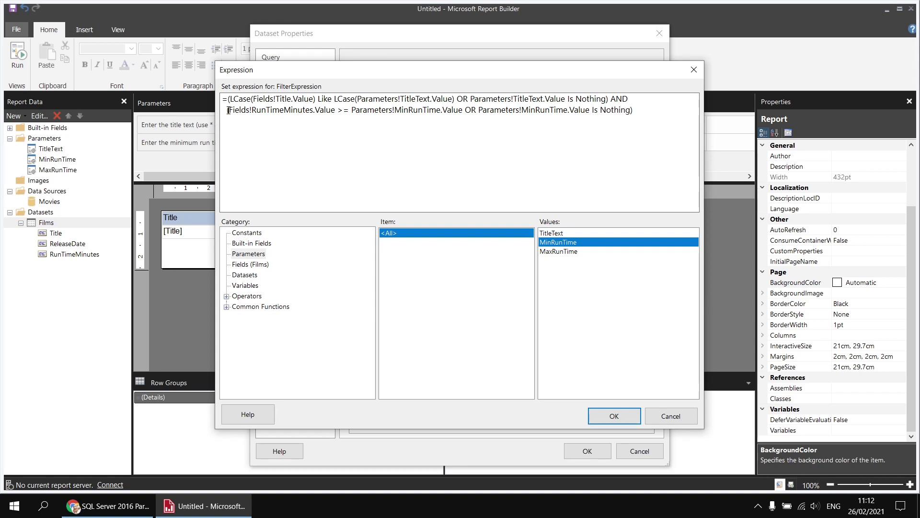
# Step: Append AND after the minimum run time condition and add an empty pair of brackets on a third line
pyautogui.moveTo(228, 110); pyautogui.dragTo(463, 112)
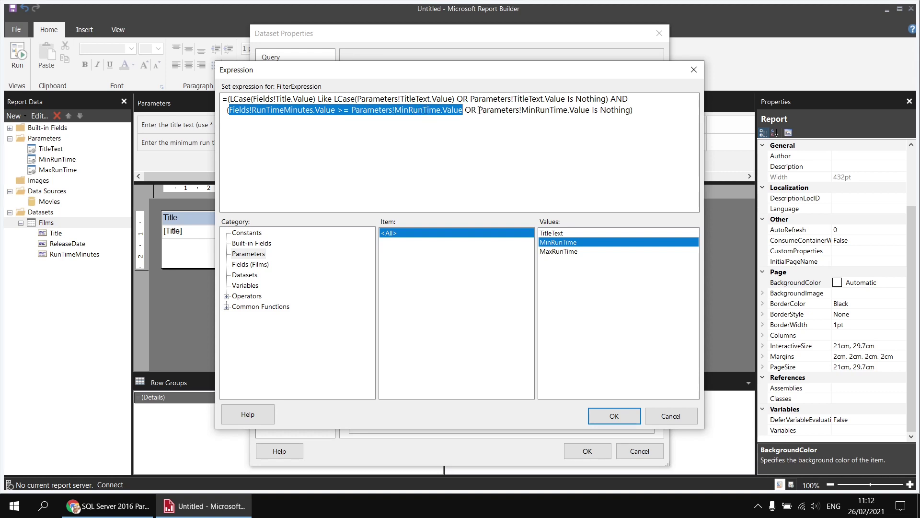
pyautogui.moveTo(478, 110); pyautogui.dragTo(629, 117)
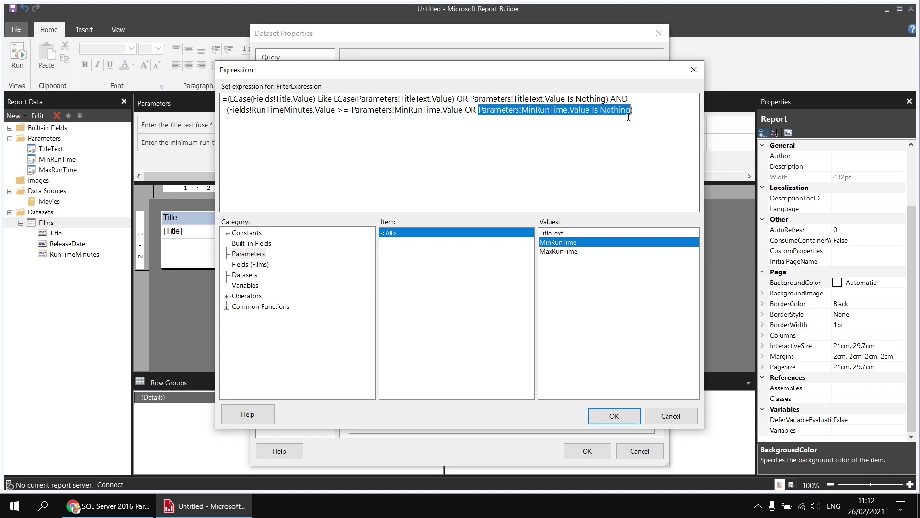
pyautogui.click(641, 112)
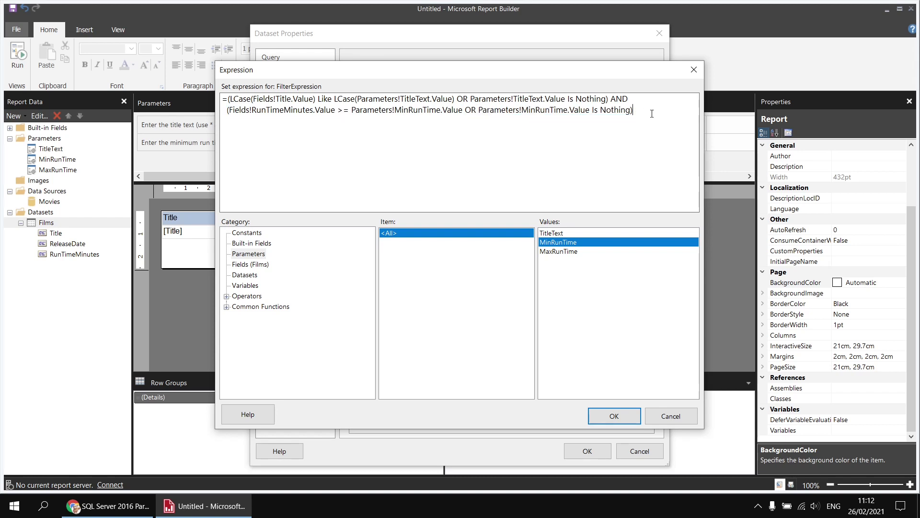
pyautogui.write('AND')
pyautogui.write(')')
pyautogui.press('Left')
# Step: Inside the third line's brackets, build the comparison Fields!RunTimeMinutes.Value <= Parameters!MaxRunTime.Value
pyautogui.click(242, 264)
pyautogui.doubleClick(564, 253)
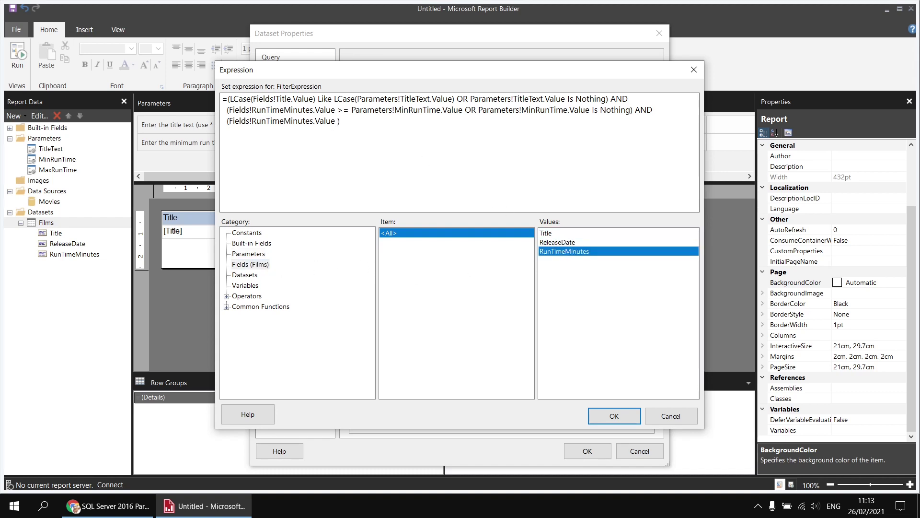
pyautogui.write('<=')
pyautogui.click(246, 254)
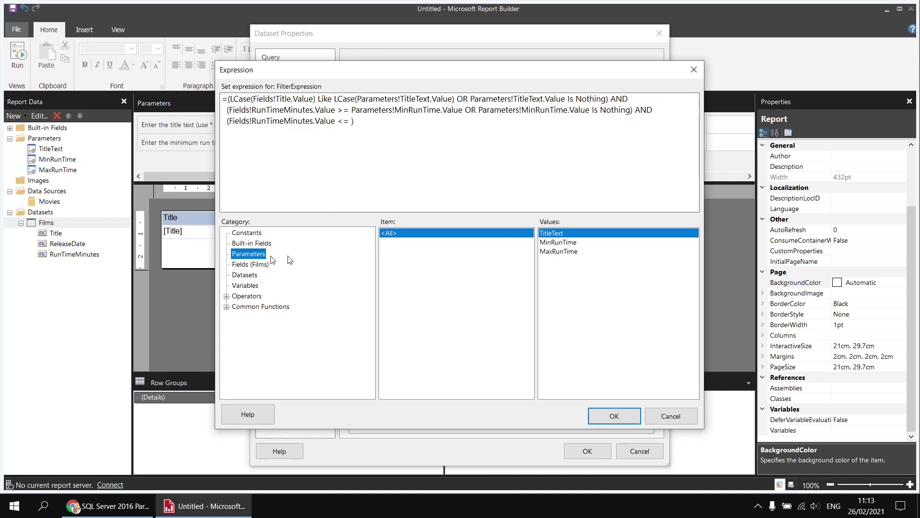
pyautogui.doubleClick(570, 253)
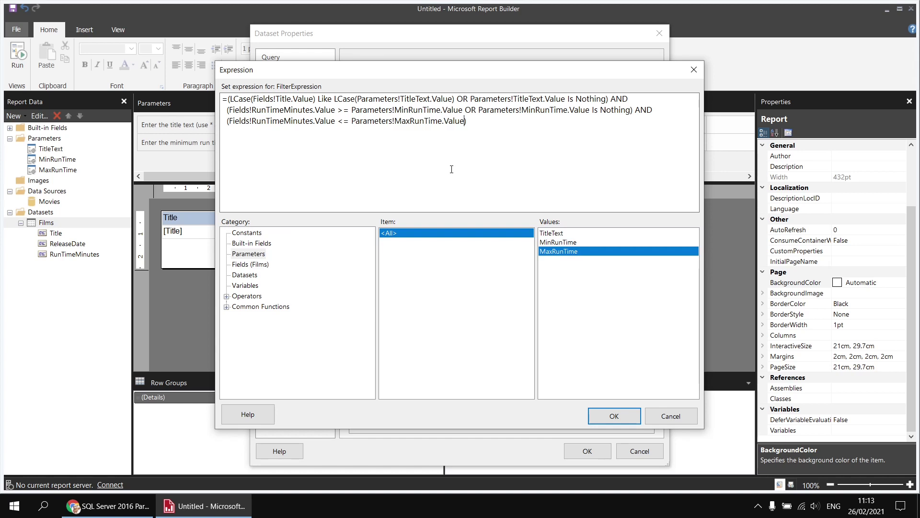
# Step: Complete the maximum run time condition with OR Parameters!MaxRunTime.Value Is Nothing and save the Films dataset
pyautogui.write('OR')
pyautogui.doubleClick(558, 252)
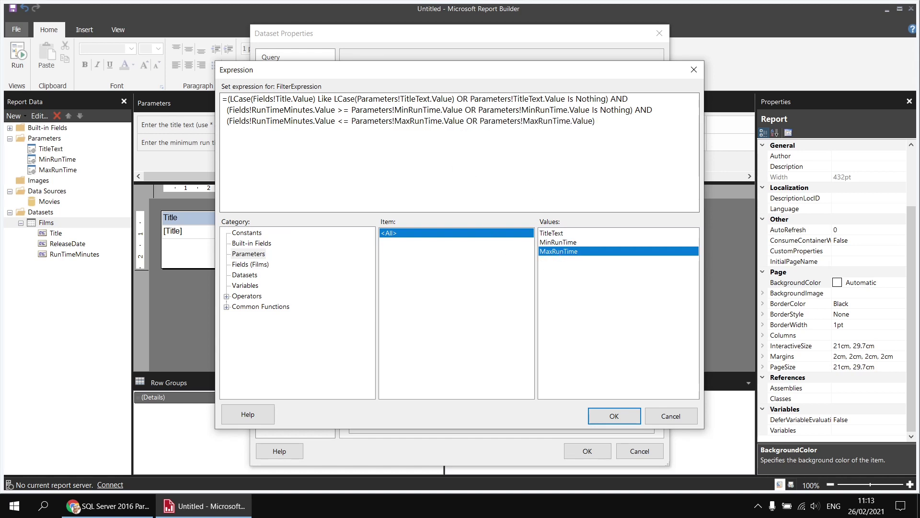
pyautogui.write('Is Nothing')
pyautogui.click(608, 416)
pyautogui.click(587, 450)
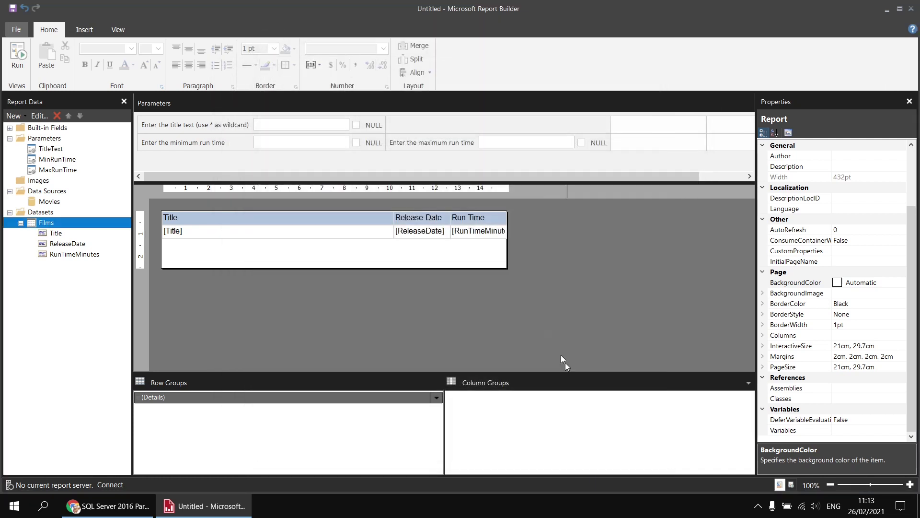
# Step: Run the report and view it with the minimum run time parameter set to 200
pyautogui.click(17, 57)
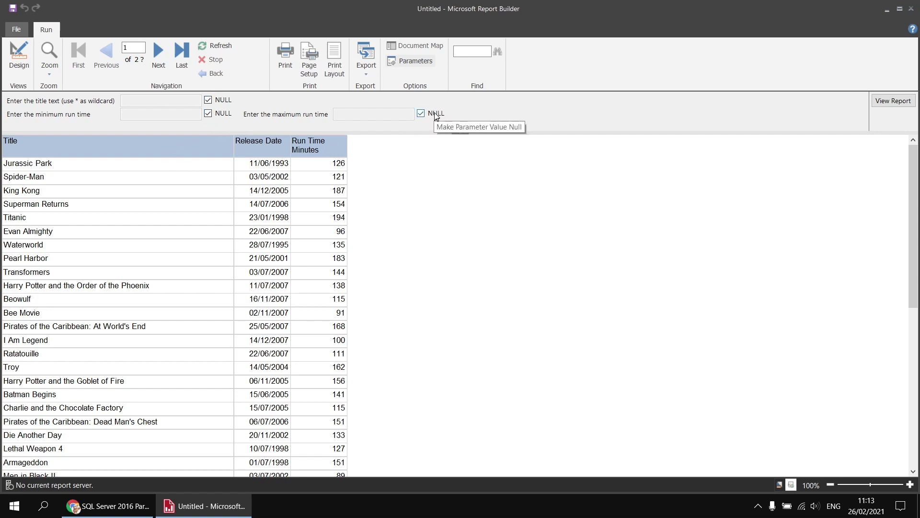
pyautogui.click(208, 114)
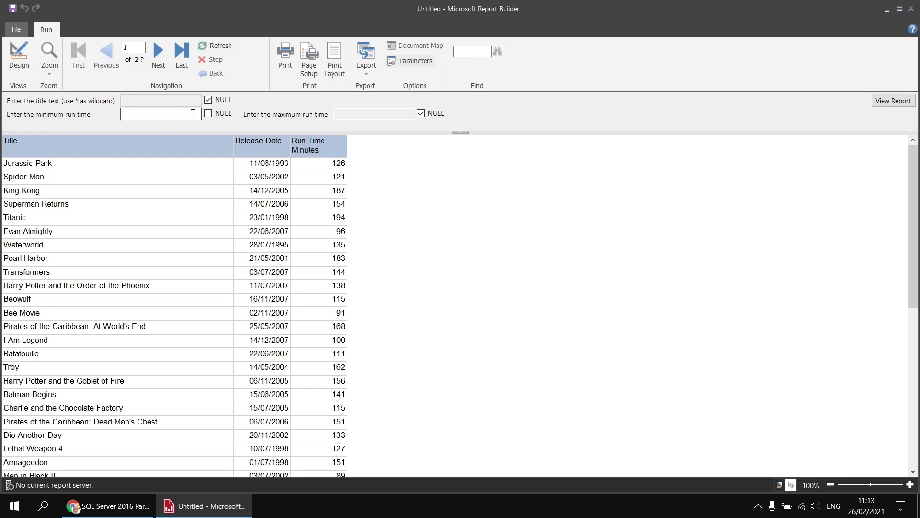
pyautogui.write('200')
pyautogui.click(873, 102)
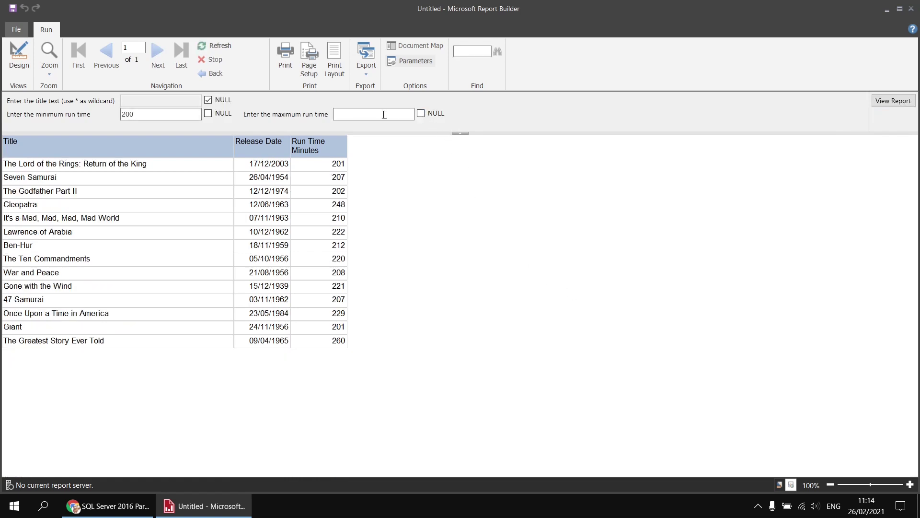
# Step: Set the maximum run time parameter to 250 and rerun the report
pyautogui.click(387, 114)
pyautogui.write('250')
pyautogui.press('Return')
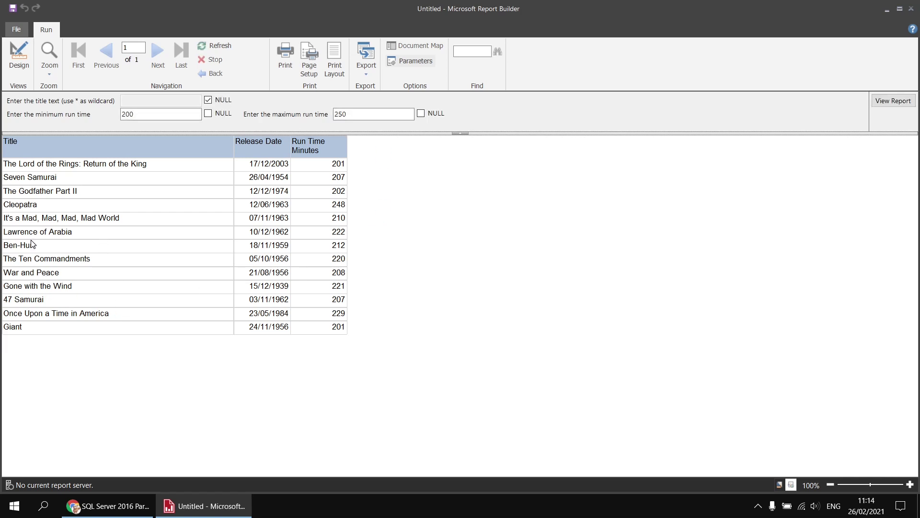
# Step: Clear the title parameter's NULL option, enter *mad* as the title text, and view the filtered report
pyautogui.click(208, 100)
pyautogui.click(182, 103)
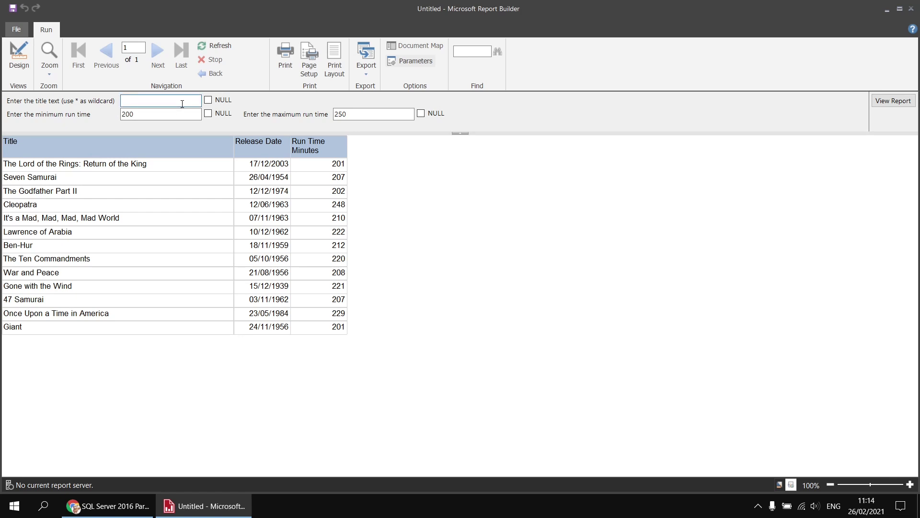
pyautogui.write('*mad*')
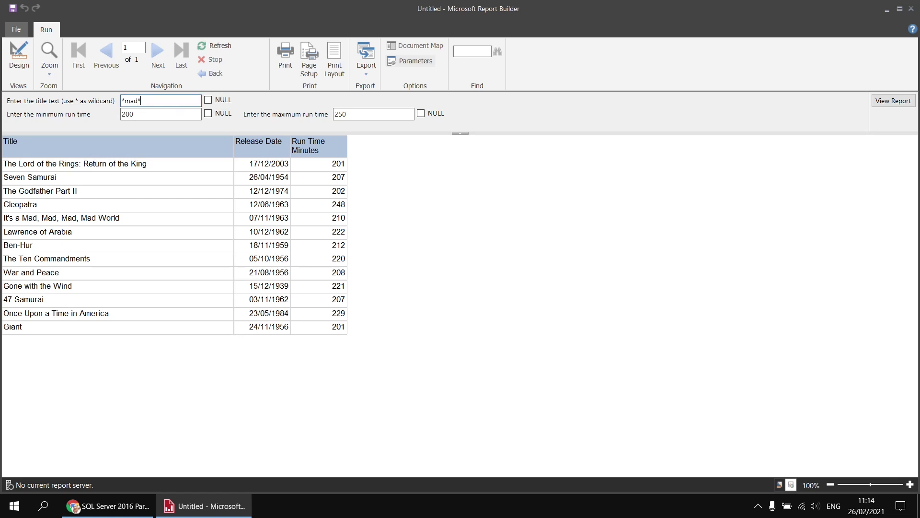
pyautogui.click(893, 101)
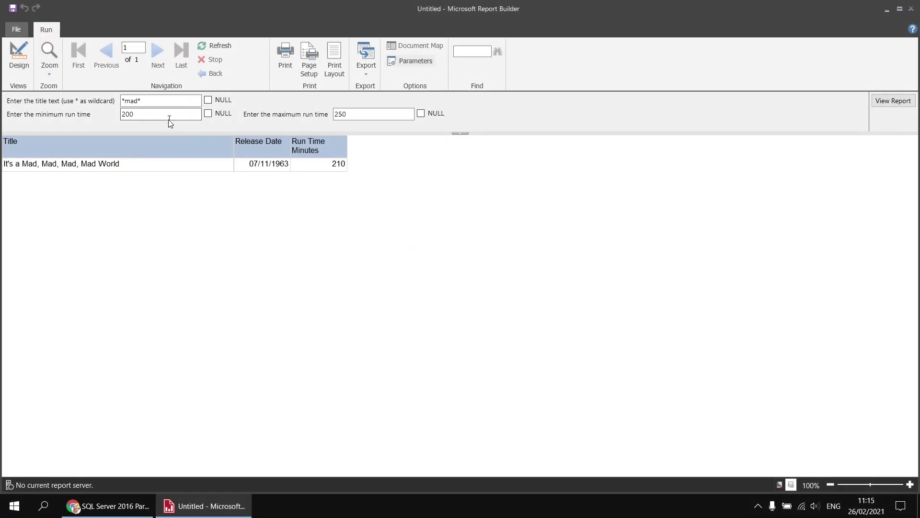
# Step: Return to the report design and insert a parameter grid row below the minimum run time parameter
pyautogui.click(20, 55)
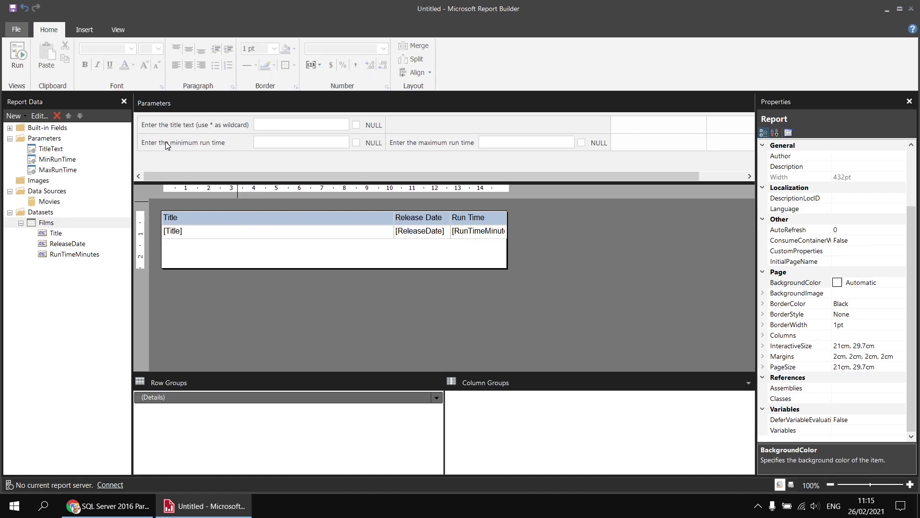
pyautogui.rightClick(166, 146)
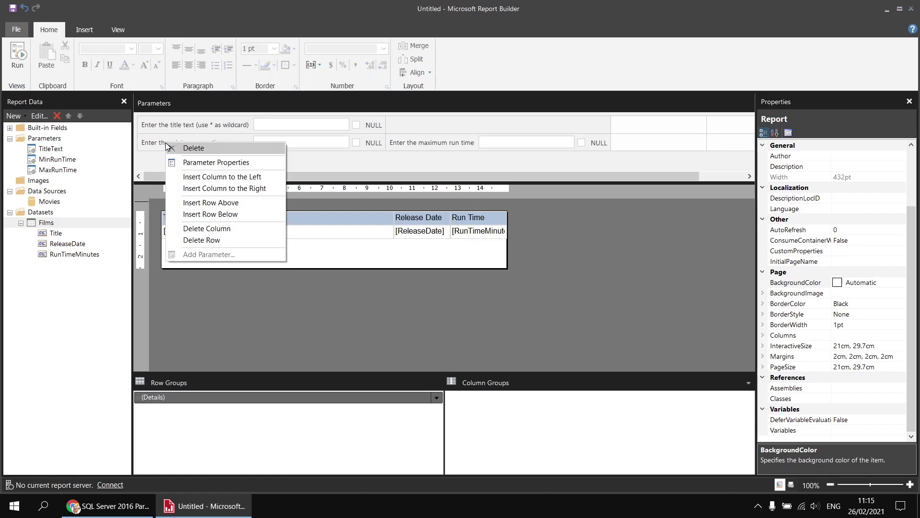
pyautogui.click(194, 214)
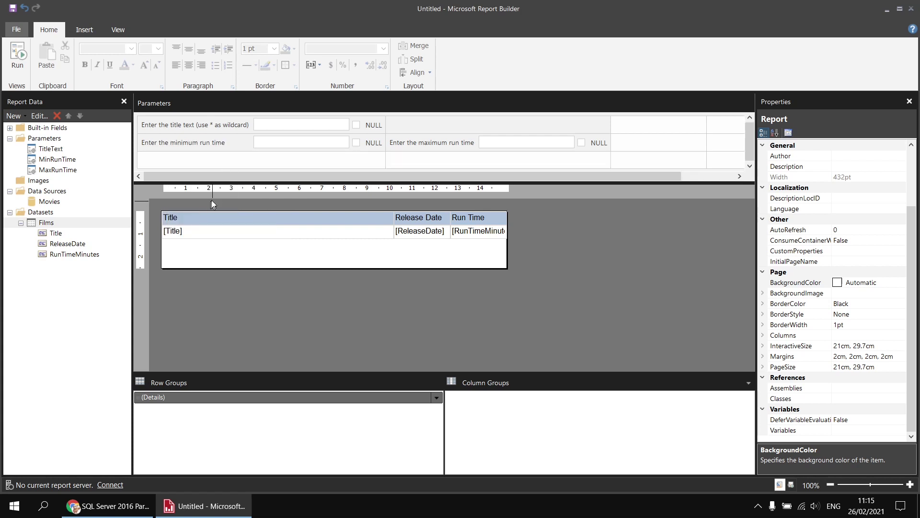
# Step: Add a parameter in the new row's first cell, named StartDate with the prompt Pick start date
pyautogui.rightClick(207, 164)
pyautogui.click(237, 273)
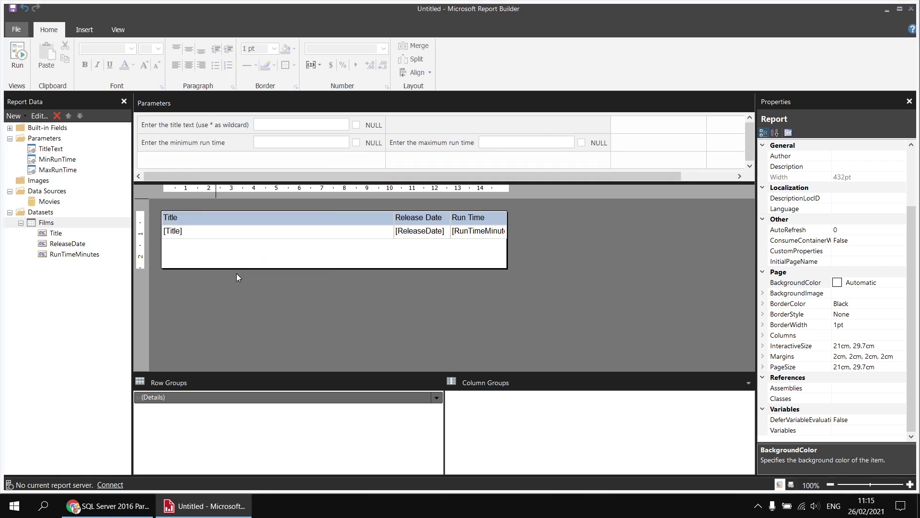
pyautogui.doubleClick(376, 128)
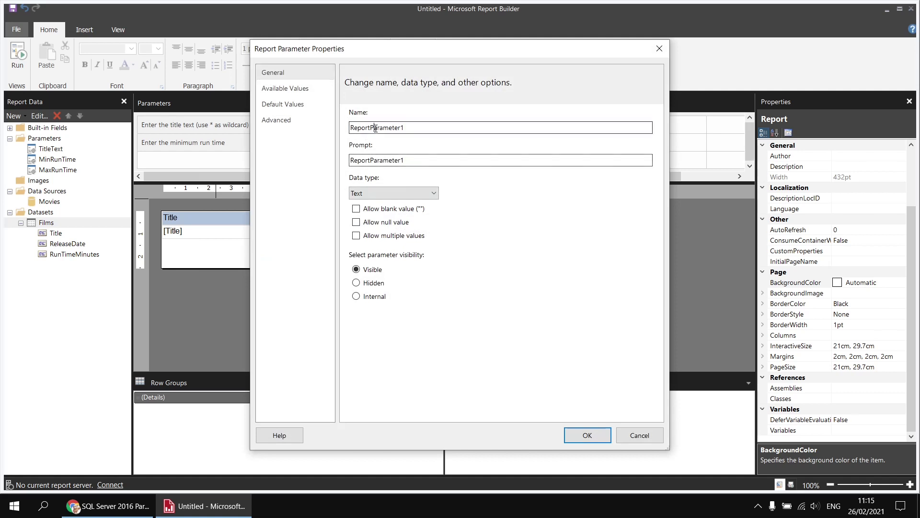
pyautogui.write('StartDate')
pyautogui.press('Tab')
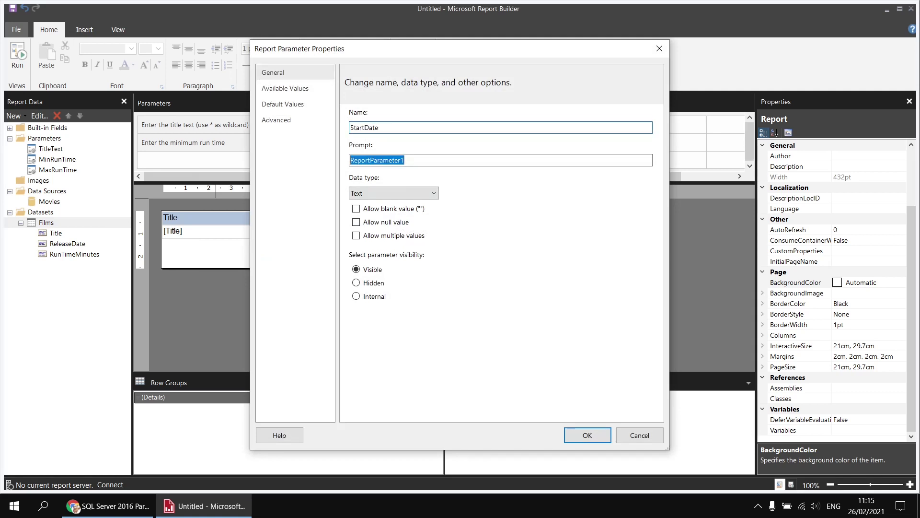
pyautogui.write('Pic')
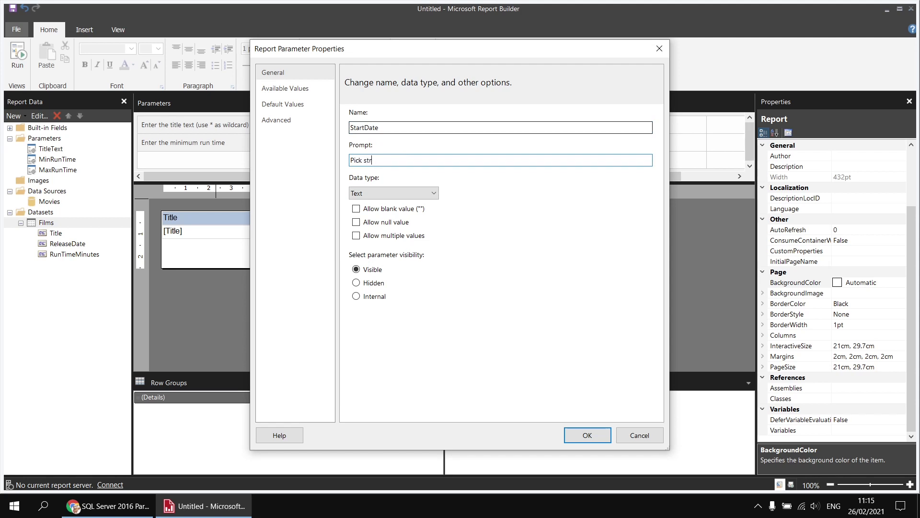
pyautogui.write('k start date')
# Step: Set the StartDate parameter's data type to Date/Time, allow null values, and save the parameter
pyautogui.click(434, 193)
pyautogui.click(403, 220)
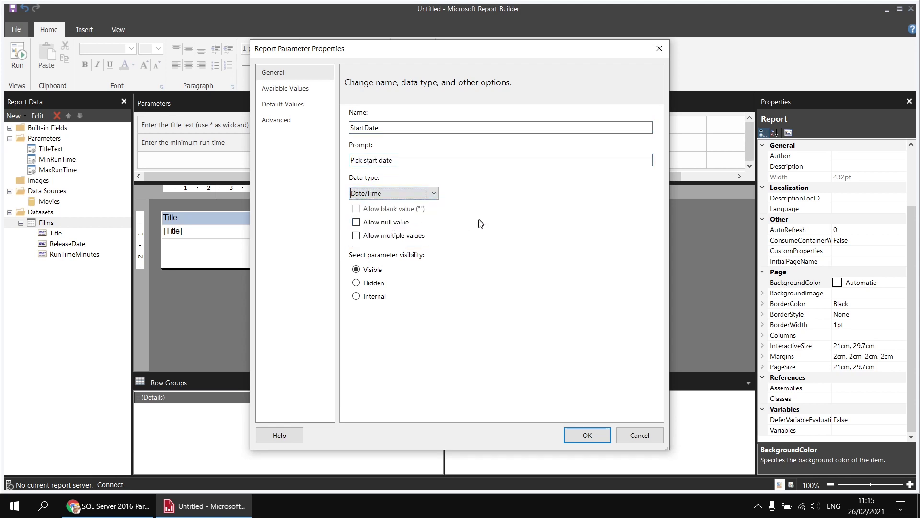
pyautogui.click(365, 223)
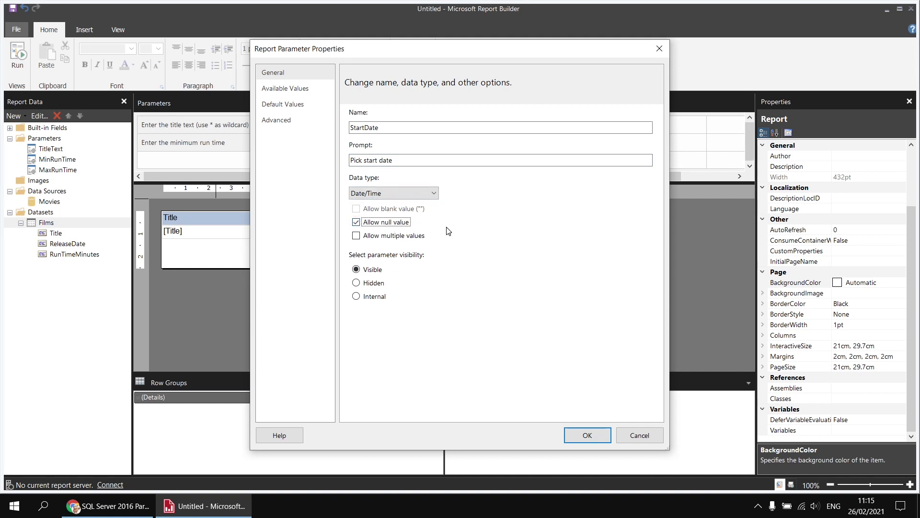
pyautogui.click(586, 435)
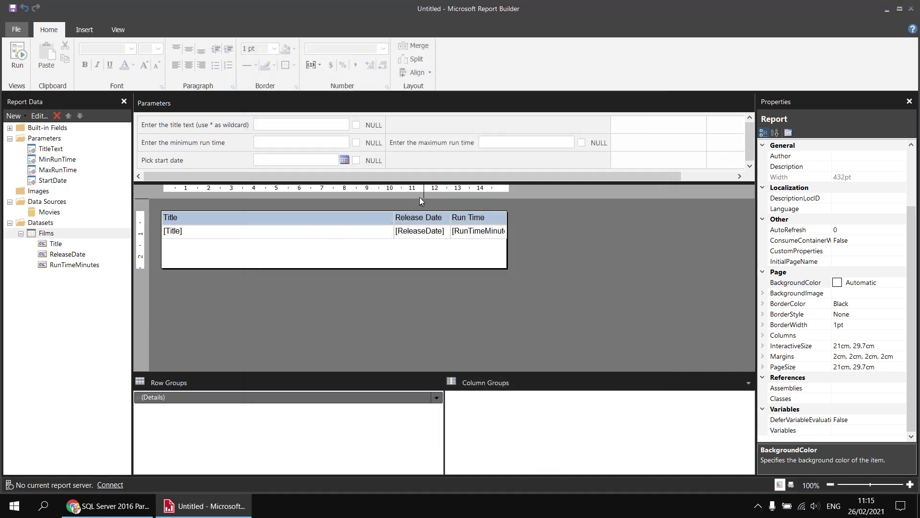
# Step: Add a parameter in the cell beside the start date, named EndDate with the prompt Pick end date
pyautogui.rightClick(413, 157)
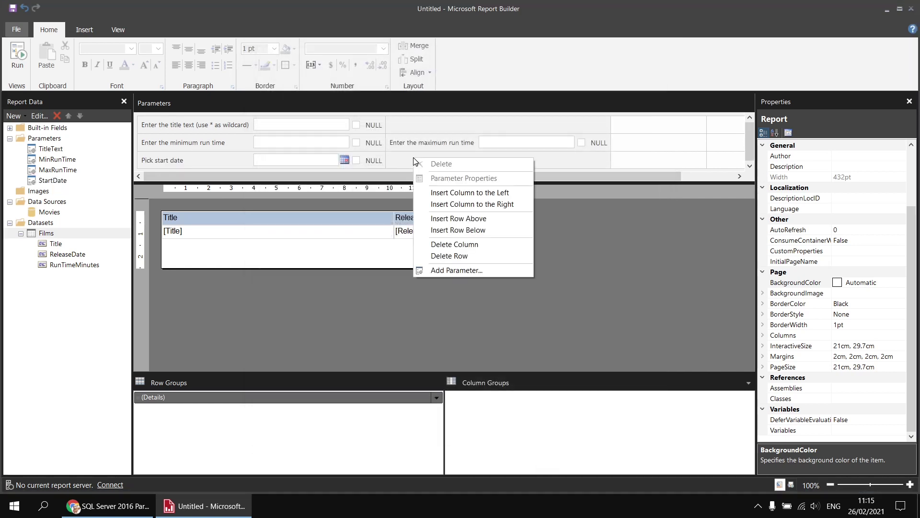
pyautogui.click(447, 270)
pyautogui.doubleClick(382, 127)
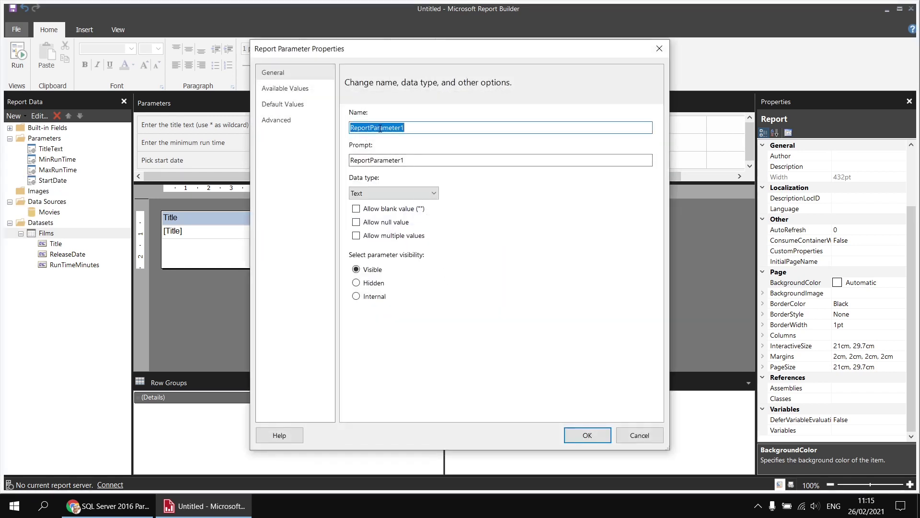
pyautogui.write('EndDate')
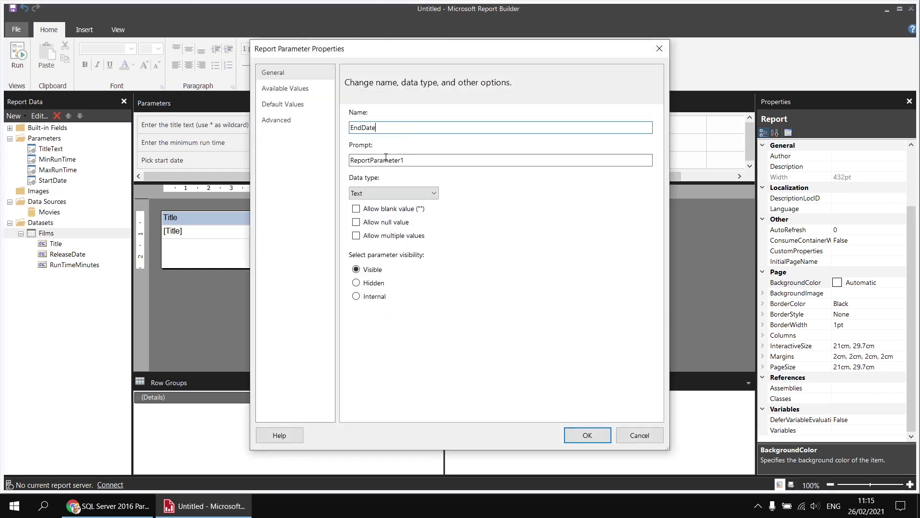
pyautogui.click(386, 158)
pyautogui.doubleClick(383, 162)
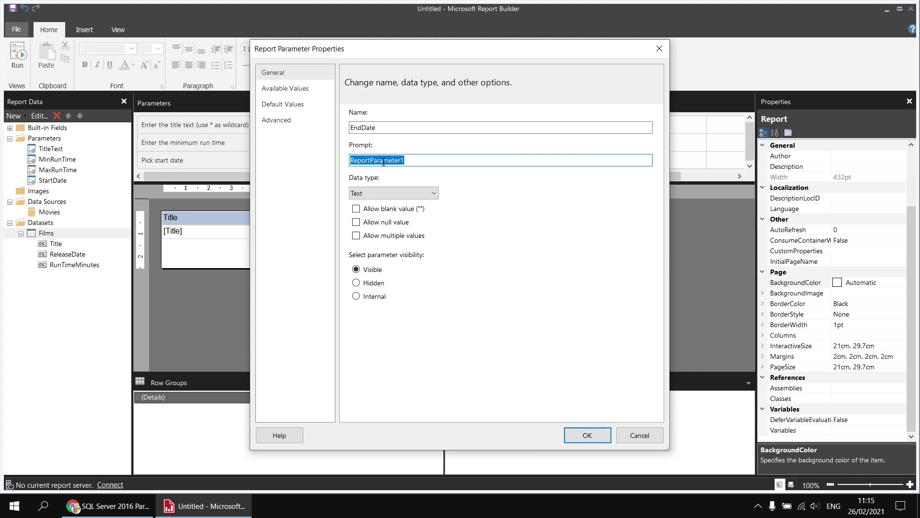
pyautogui.write('Pick end date')
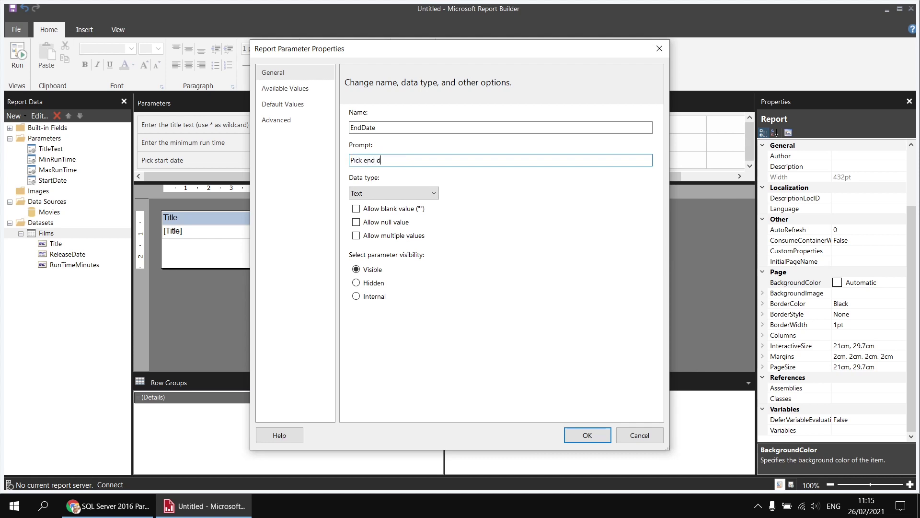
# Step: Set the EndDate parameter's data type to Date/Time, allow null values, and save the parameter
pyautogui.click(432, 193)
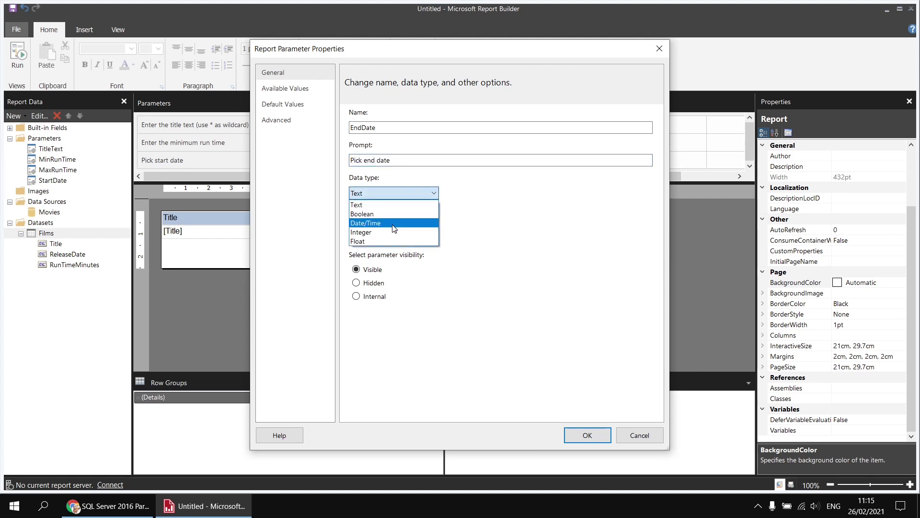
pyautogui.click(402, 223)
pyautogui.click(364, 224)
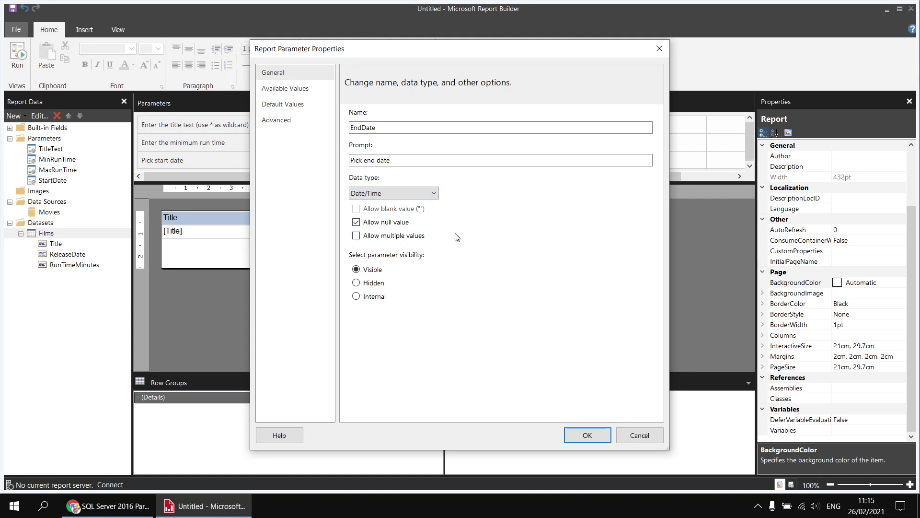
pyautogui.click(587, 435)
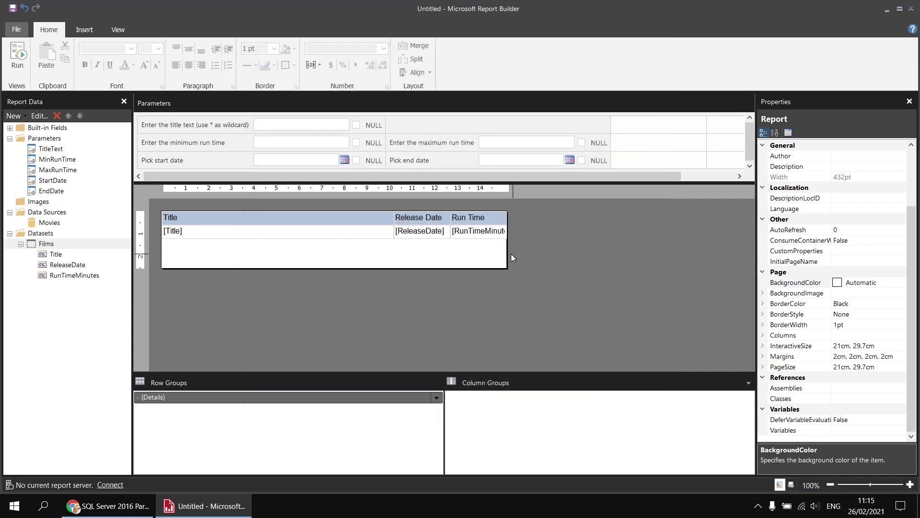
# Step: In the Films dataset's filter expression, append AND after the maximum run time condition and add empty brackets on a fourth line
pyautogui.rightClick(60, 245)
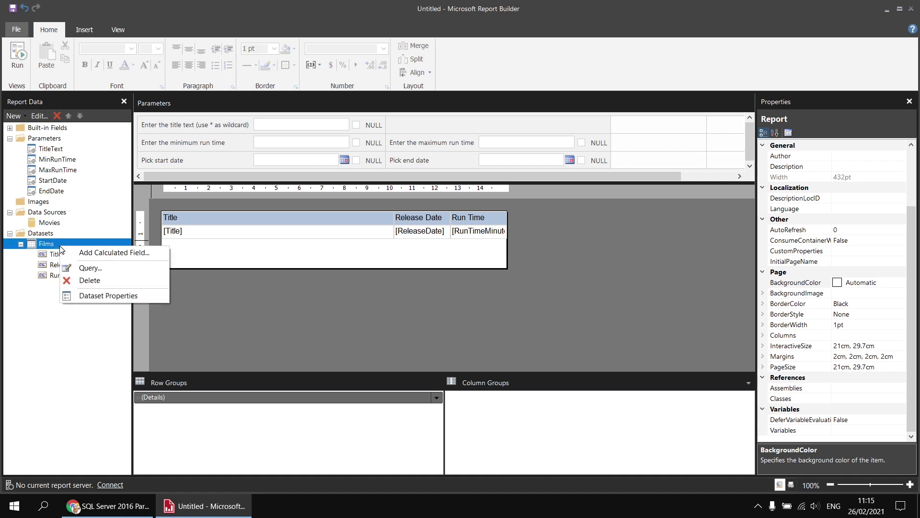
pyautogui.click(115, 296)
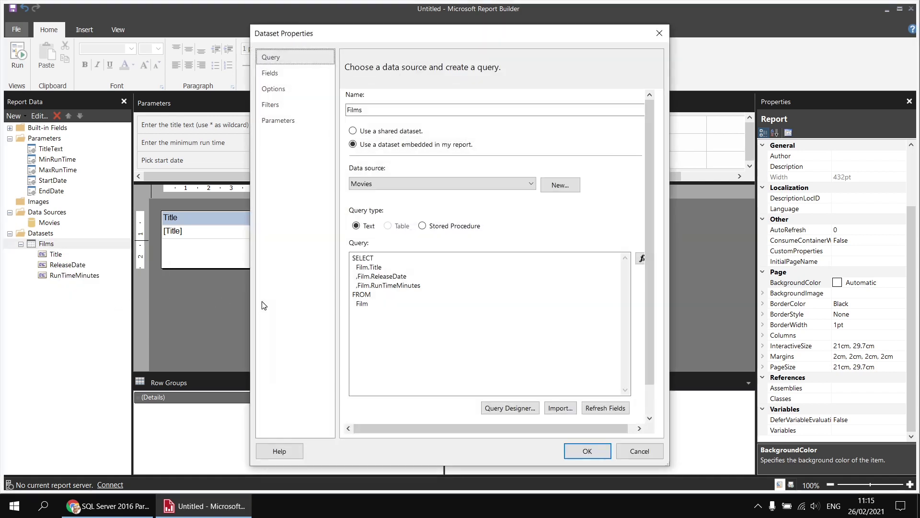
pyautogui.click(278, 106)
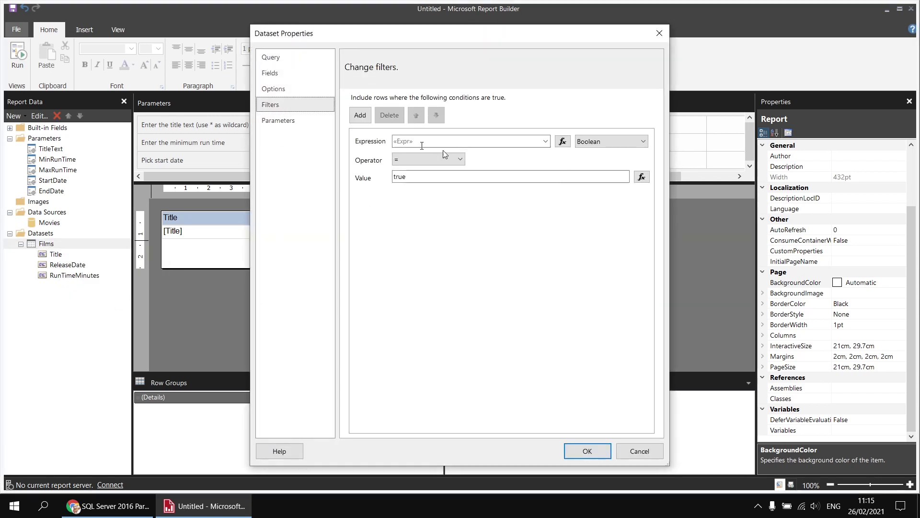
pyautogui.click(563, 143)
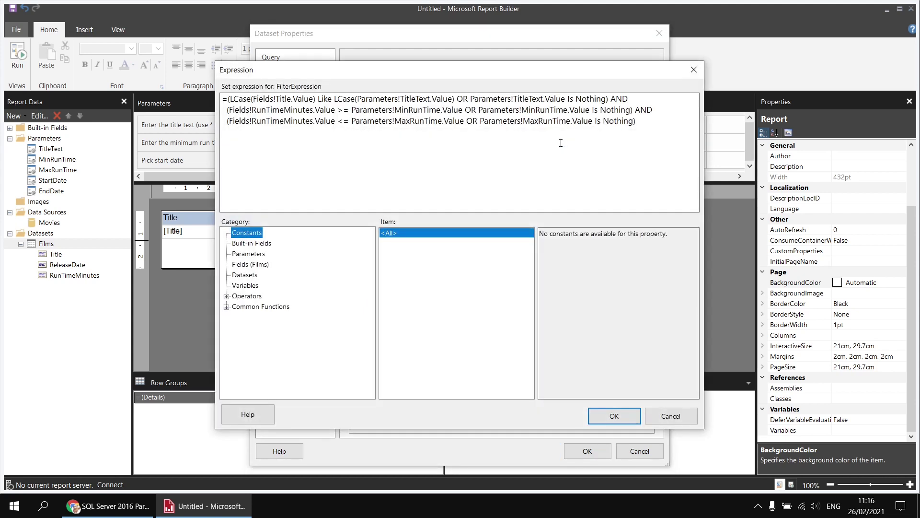
pyautogui.click(643, 150)
pyautogui.write('AND')
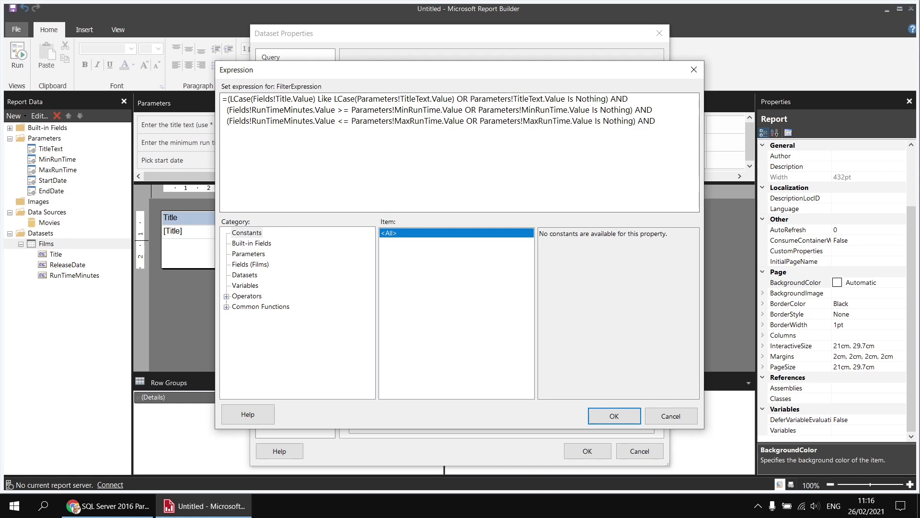
pyautogui.press('Return')
# Step: Inside the fourth line's brackets, build the comparison Fields!ReleaseDate.Value >= Parameters!StartDate.Value
pyautogui.click(251, 265)
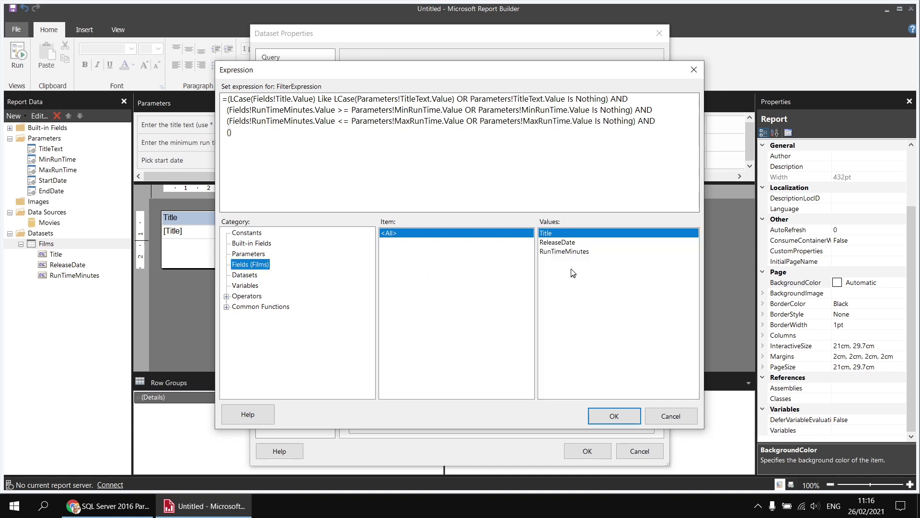
pyautogui.doubleClick(563, 243)
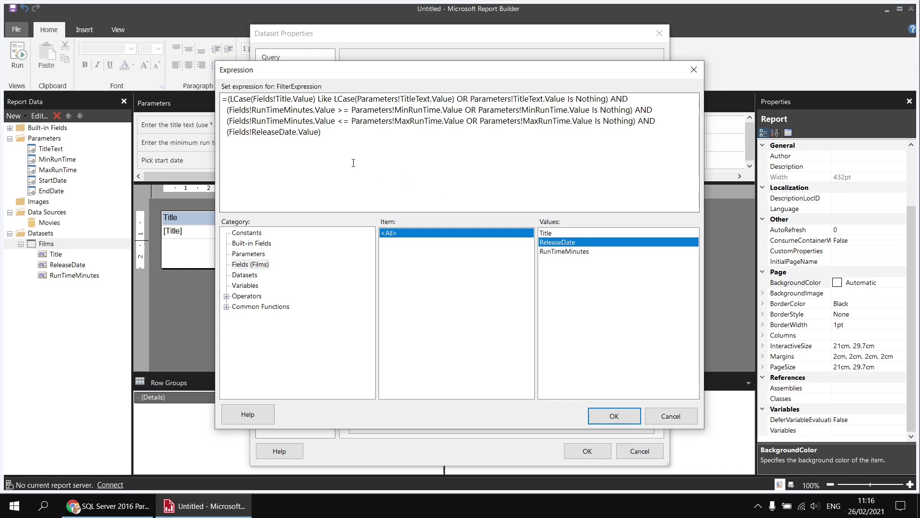
pyautogui.write('>=')
pyautogui.click(248, 254)
pyautogui.click(558, 262)
pyautogui.doubleClick(558, 261)
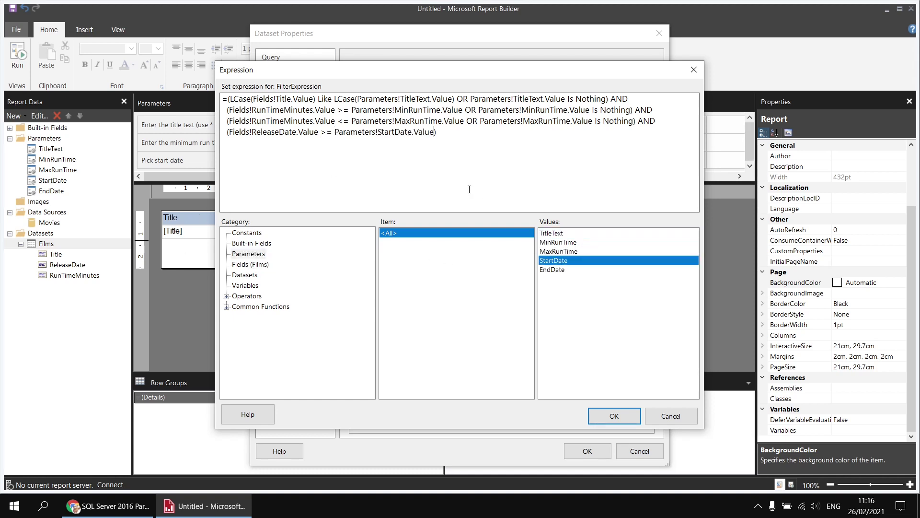
# Step: Complete the start date condition with OR Parameters!StartDate.Value Is Nothing, then append AND with empty brackets on a fifth line
pyautogui.write('OR')
pyautogui.doubleClick(559, 262)
pyautogui.write('I')
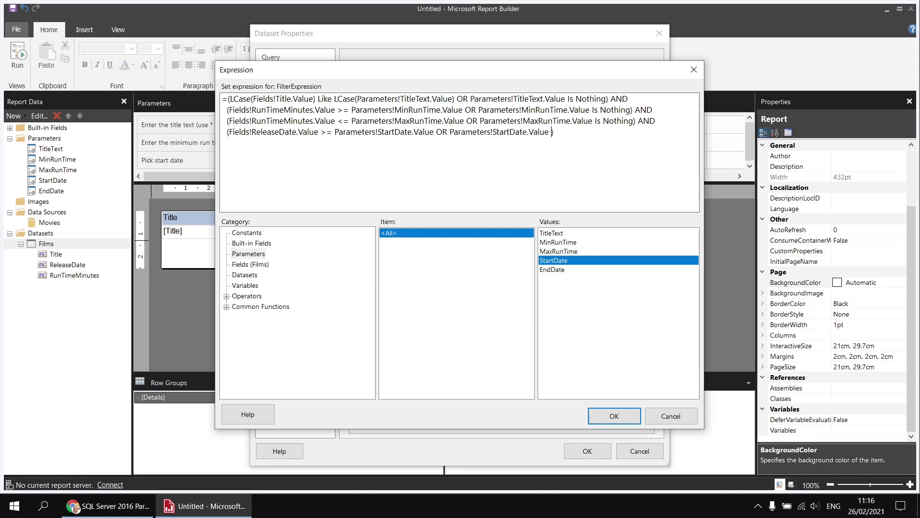
pyautogui.write('s Nothing) ')
pyautogui.write('AND  ')
pyautogui.write('()')
# Step: Inside the fifth line's brackets, build the comparison Fields!ReleaseDate.Value <= Parameters!EndDate.Value
pyautogui.click(251, 264)
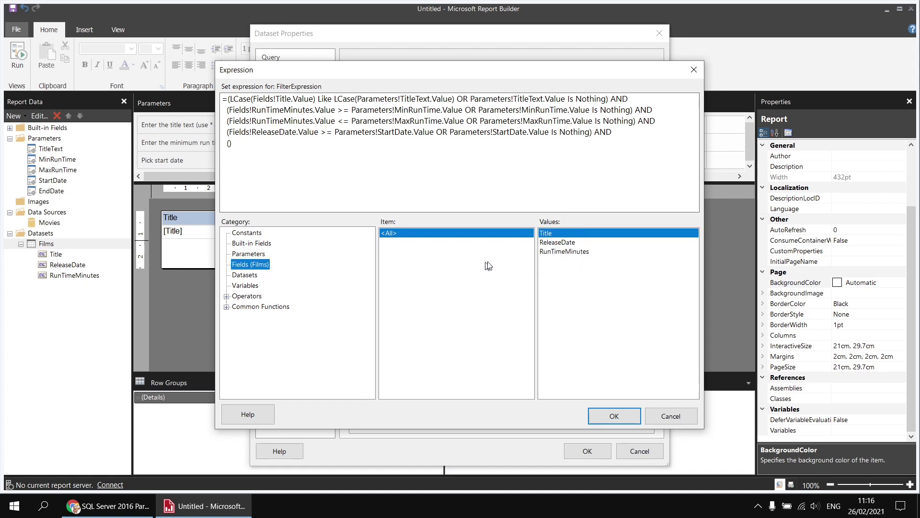
pyautogui.doubleClick(562, 247)
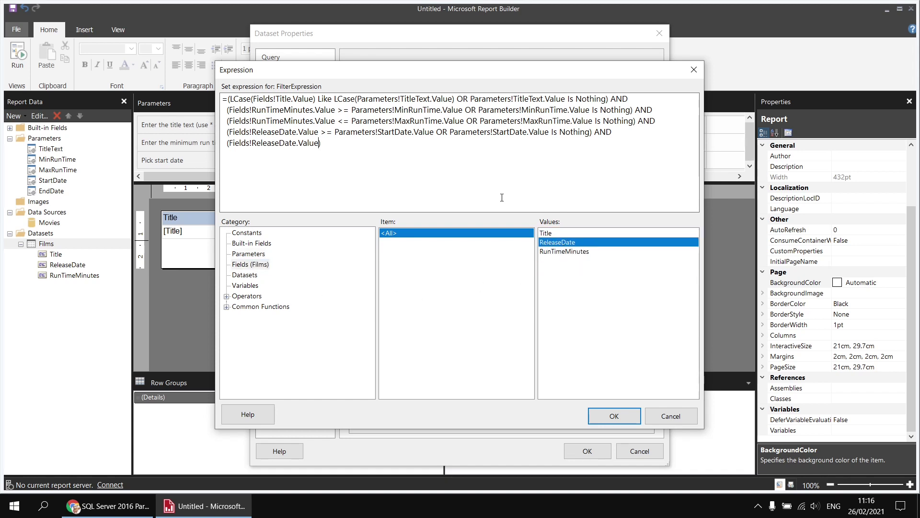
pyautogui.write('<=')
pyautogui.click(249, 253)
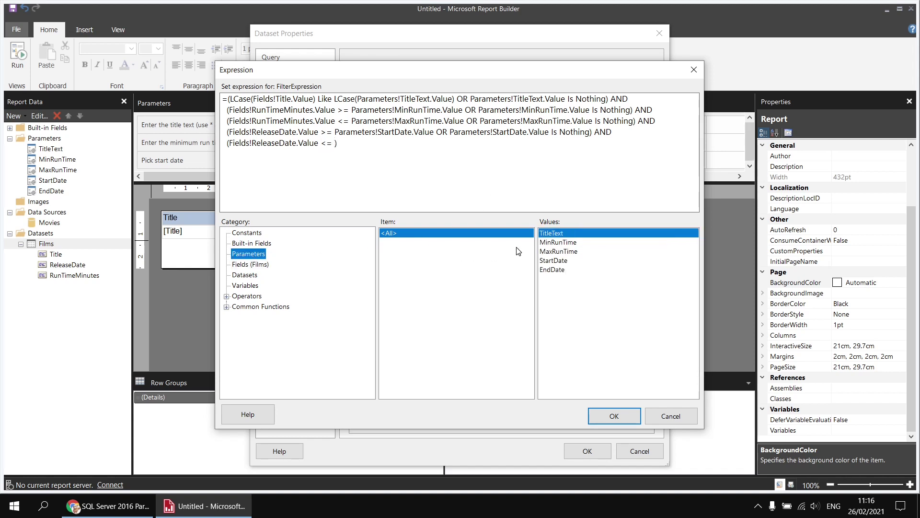
pyautogui.doubleClick(555, 269)
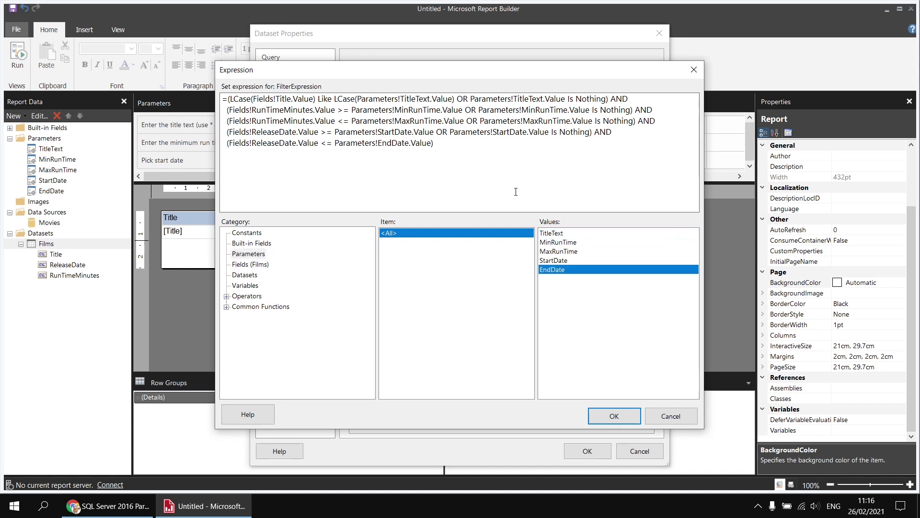
# Step: Complete the end date condition with OR Parameters!EndDate.Value Is Nothing, and save the filter expression and the dataset properties
pyautogui.write('OR')
pyautogui.doubleClick(559, 271)
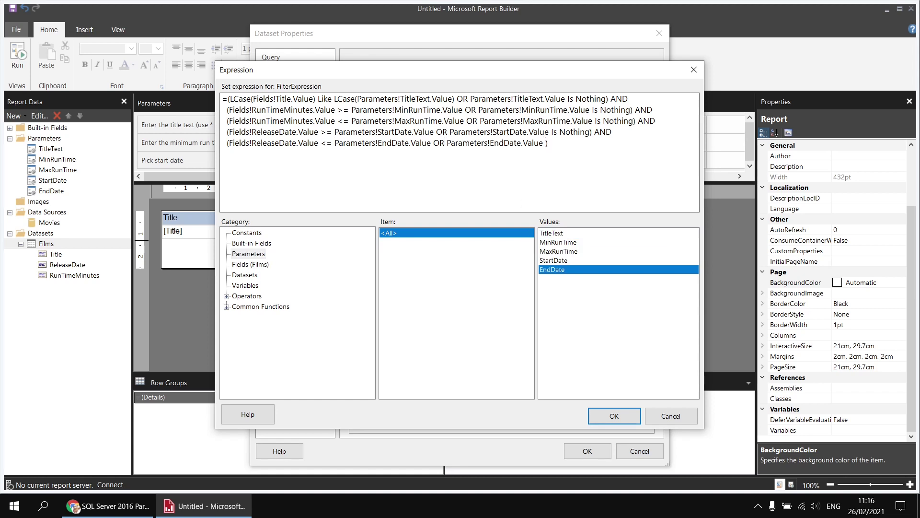
pyautogui.write('Is Nothing')
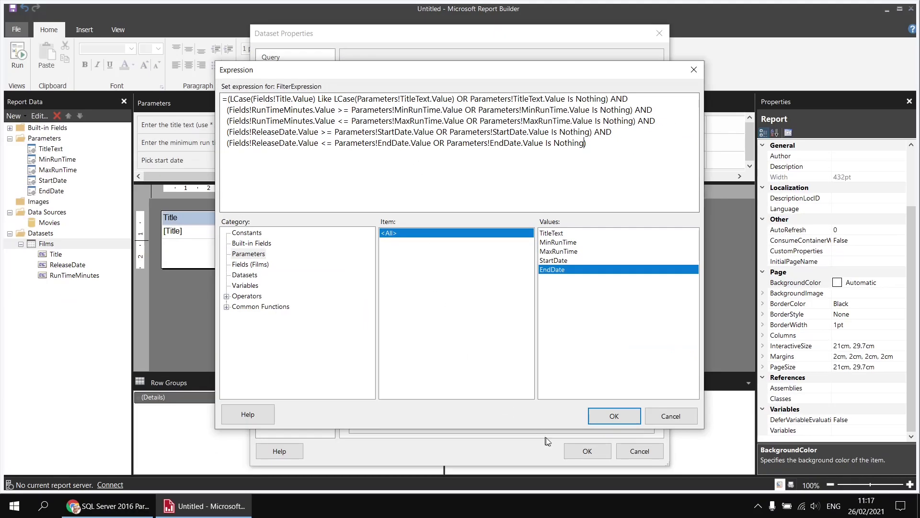
pyautogui.click(605, 415)
pyautogui.click(585, 449)
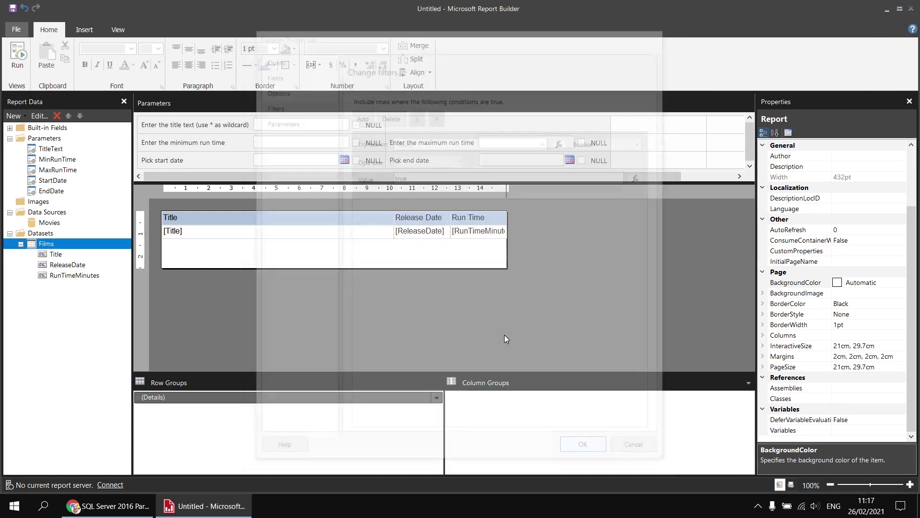
# Step: Run the report, and view it with a non-null start date of 1/1/2000
pyautogui.click(17, 56)
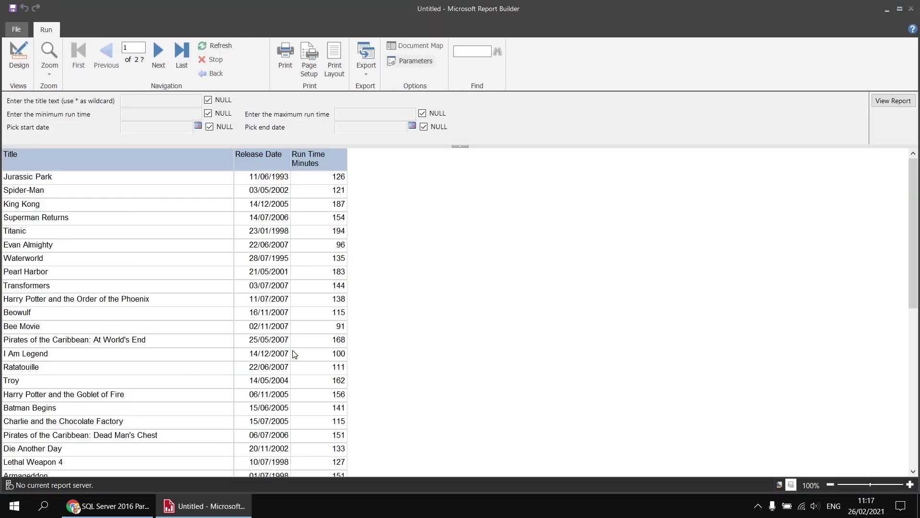
pyautogui.click(210, 127)
pyautogui.click(174, 128)
pyautogui.write('1/')
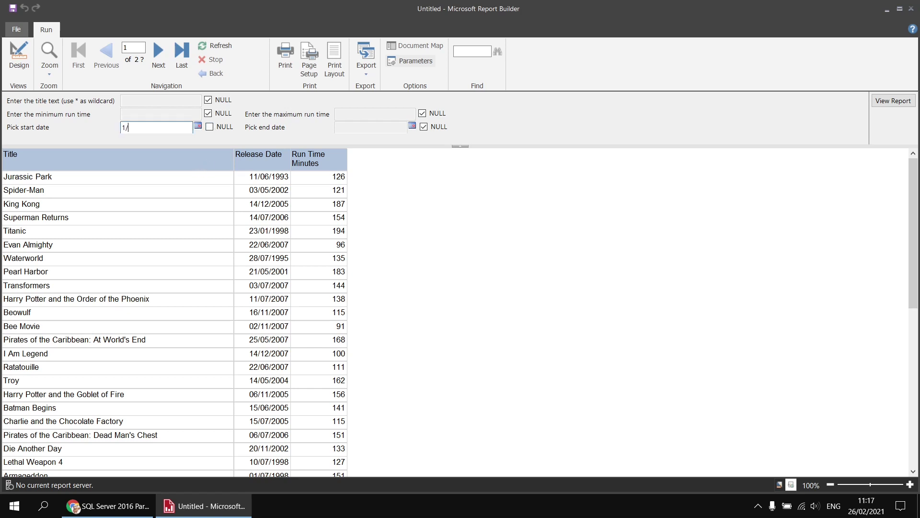
pyautogui.write('1/2000')
pyautogui.click(894, 101)
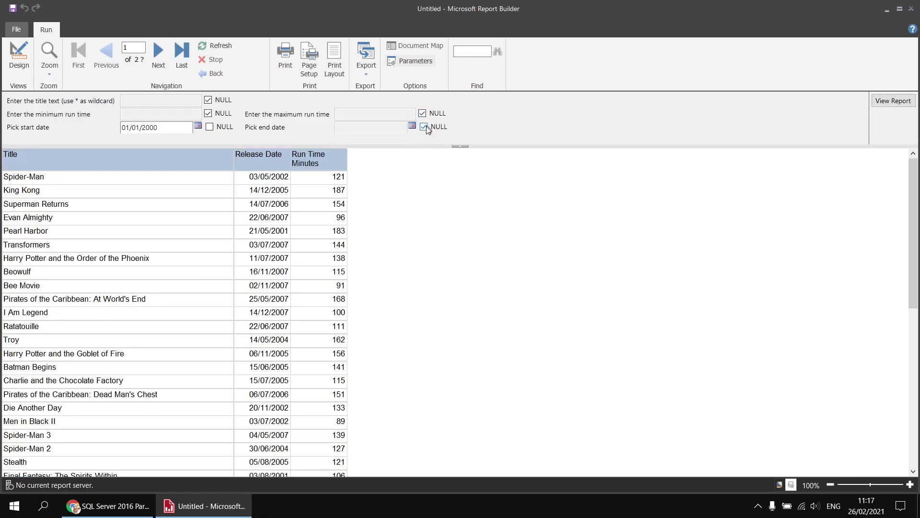
# Step: Give the report a non-null end date of 1/1/2005 and refresh the results
pyautogui.click(391, 128)
pyautogui.write('1/1/2005')
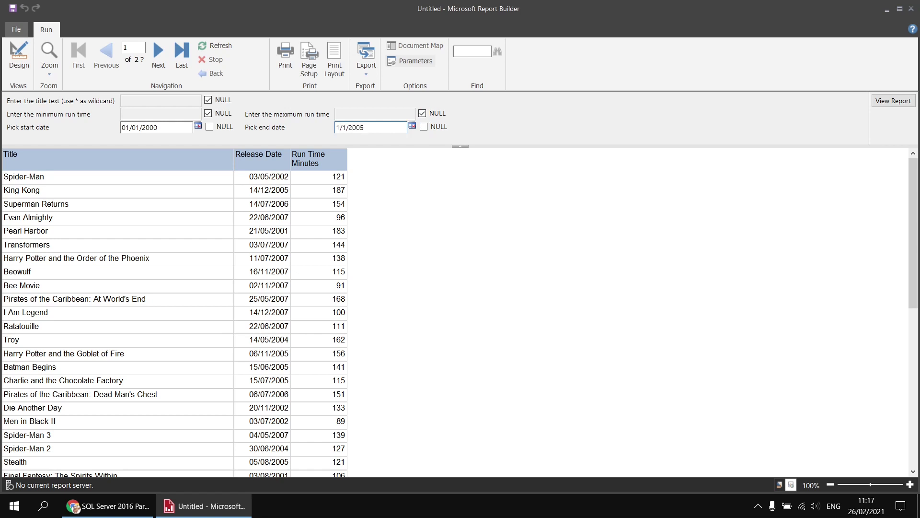
pyautogui.press('Return')
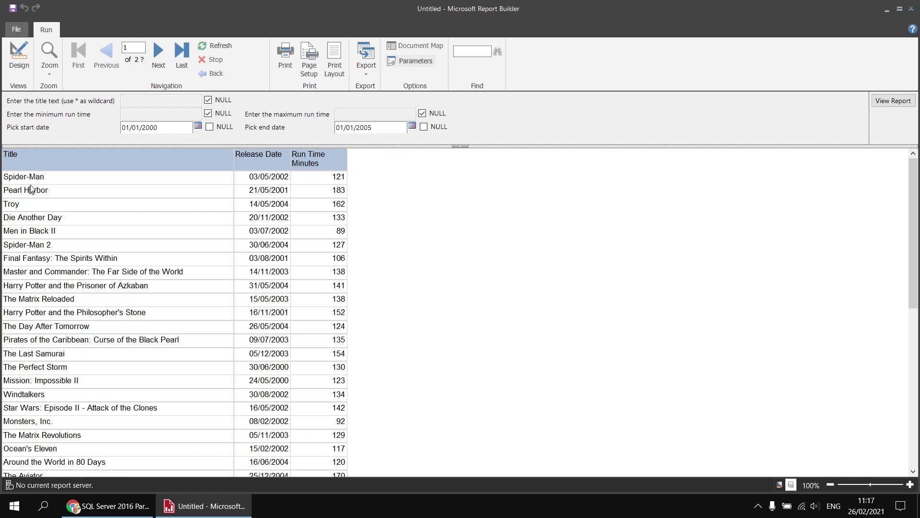
# Step: Narrow the report by the title text star*, and by a minimum run time of 130, viewing the results after each filter
pyautogui.click(208, 100)
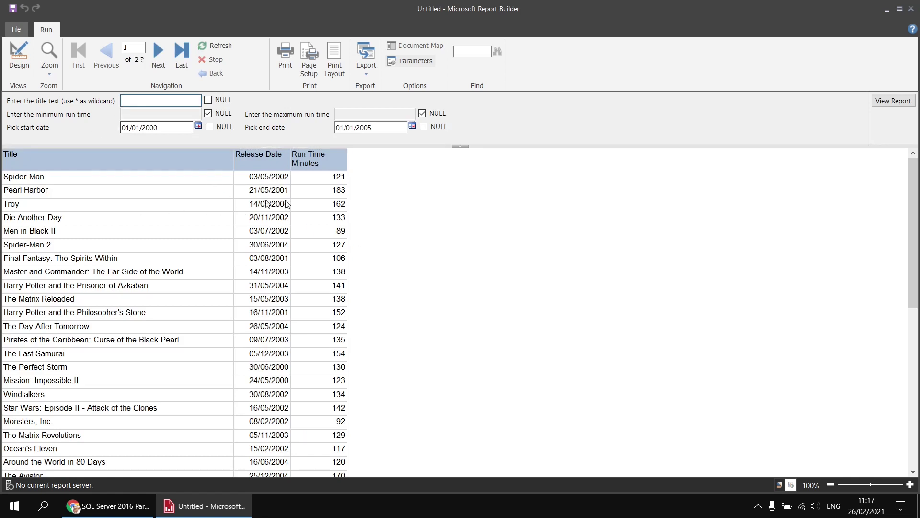
pyautogui.write('star*')
pyautogui.press('Return')
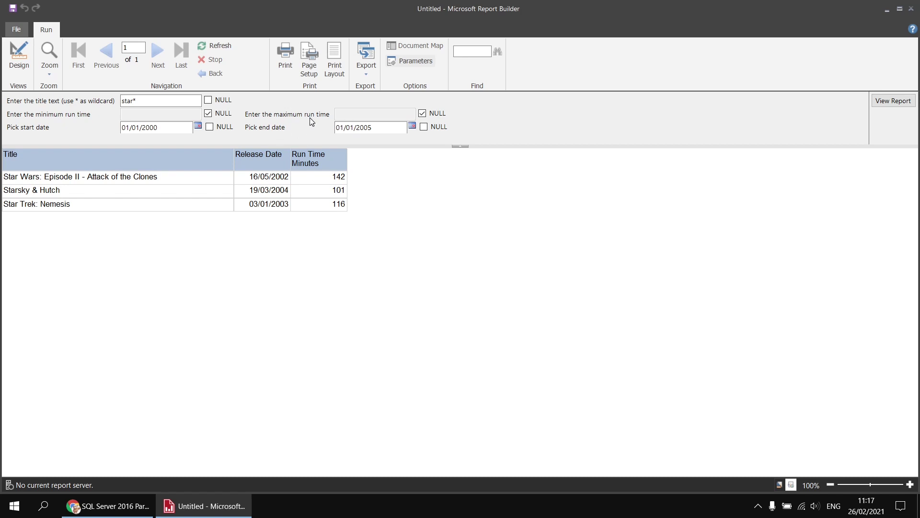
pyautogui.click(213, 116)
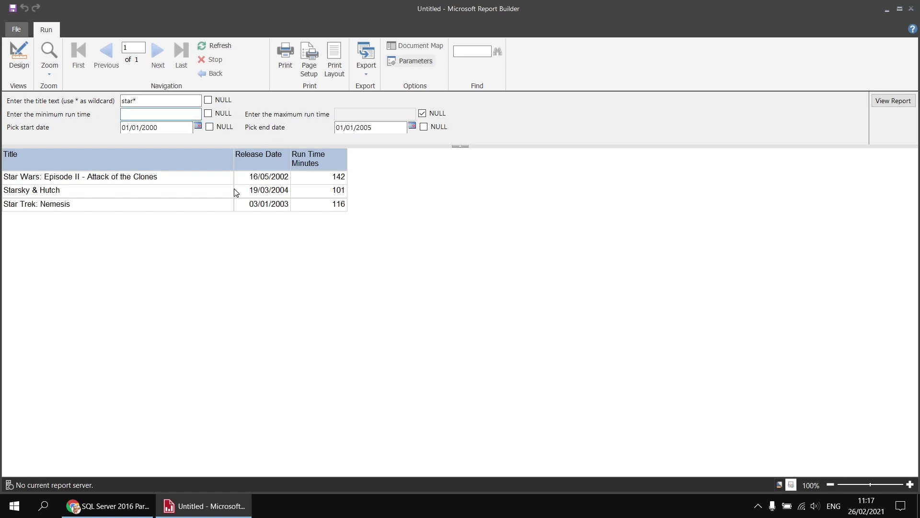
pyautogui.write('130')
pyautogui.press('Return')
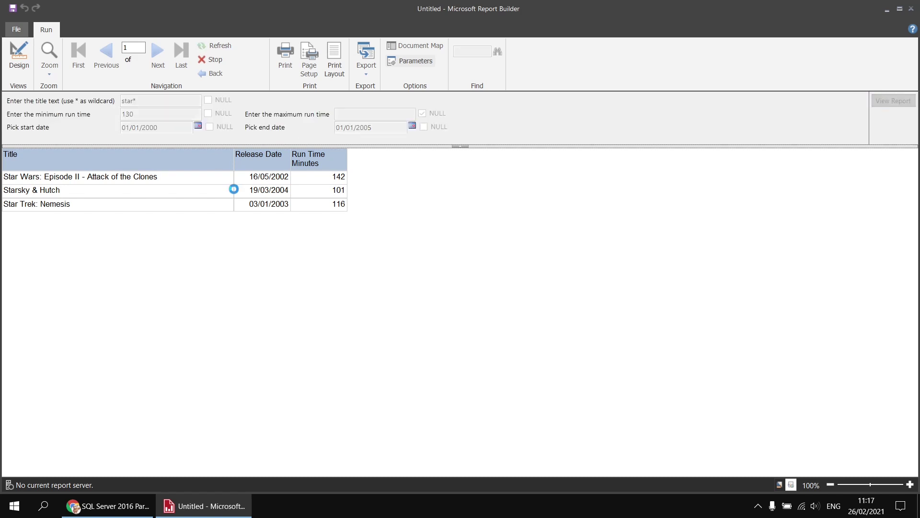